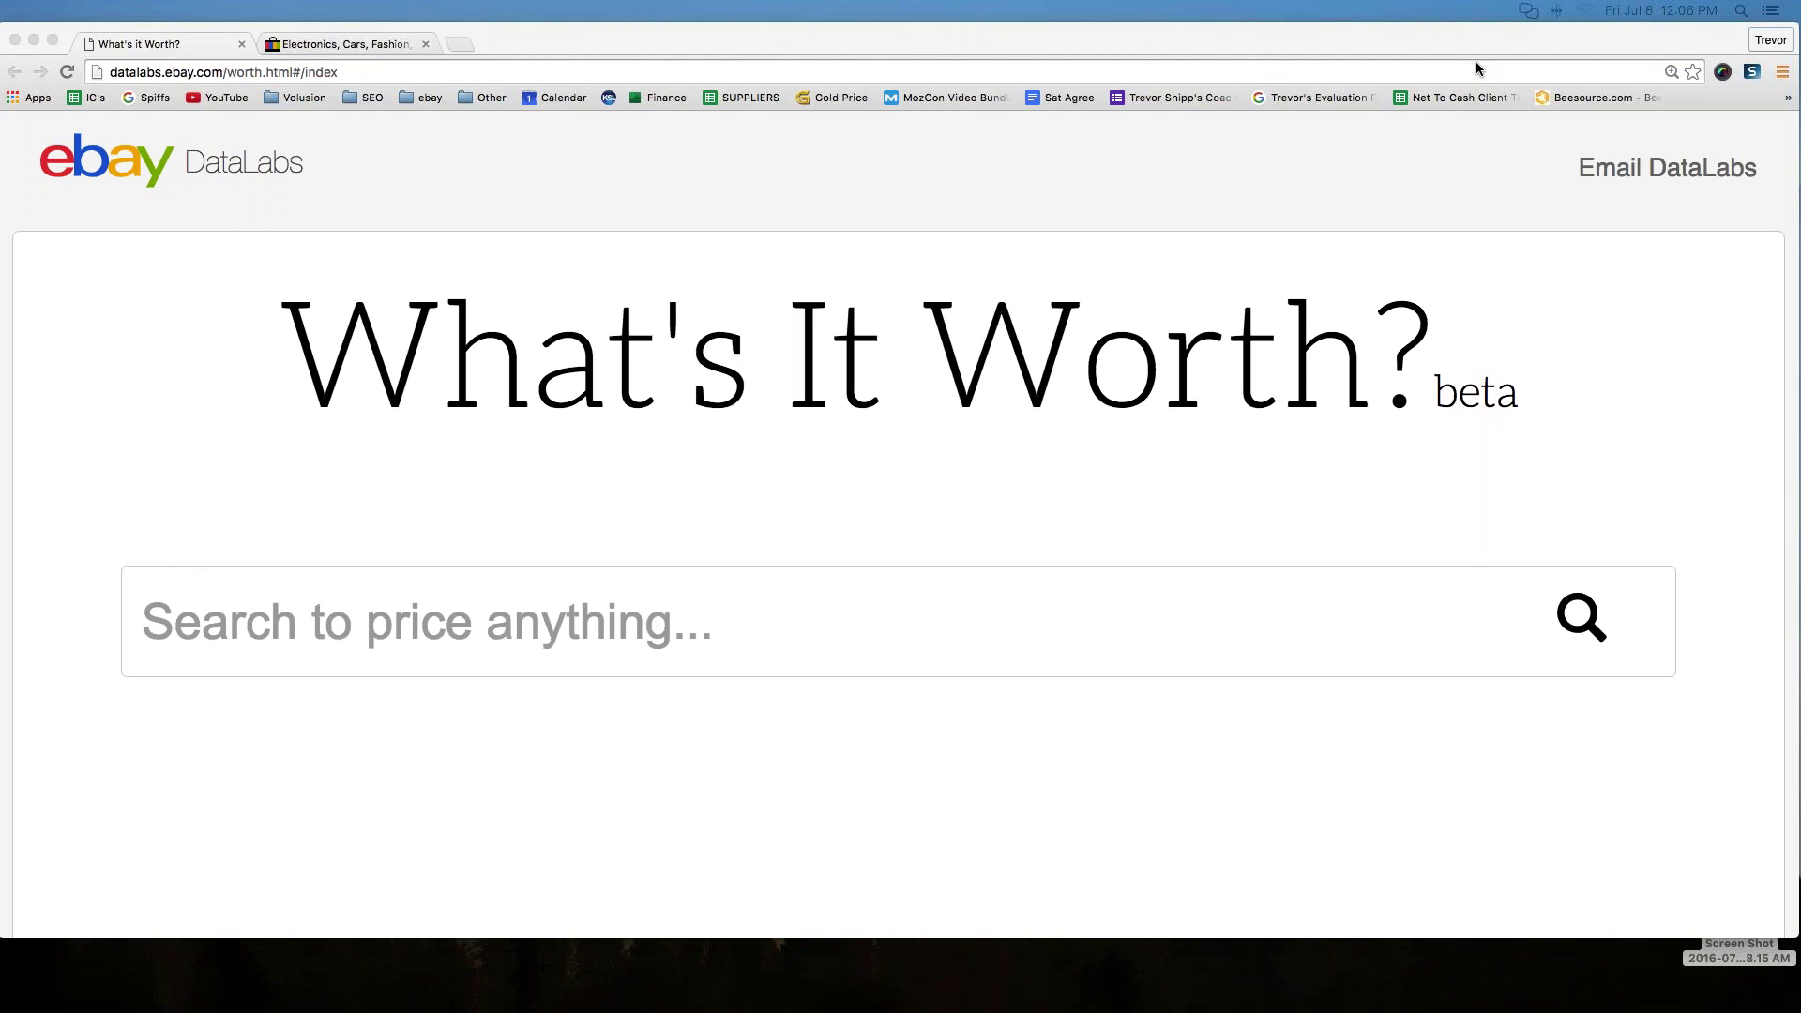
- Enter 'pure honey' as the item query in the DataLabs search box
{"action": "left_click", "coordinate": [193, 73]}
{"action": "left_click", "coordinate": [192, 73]}
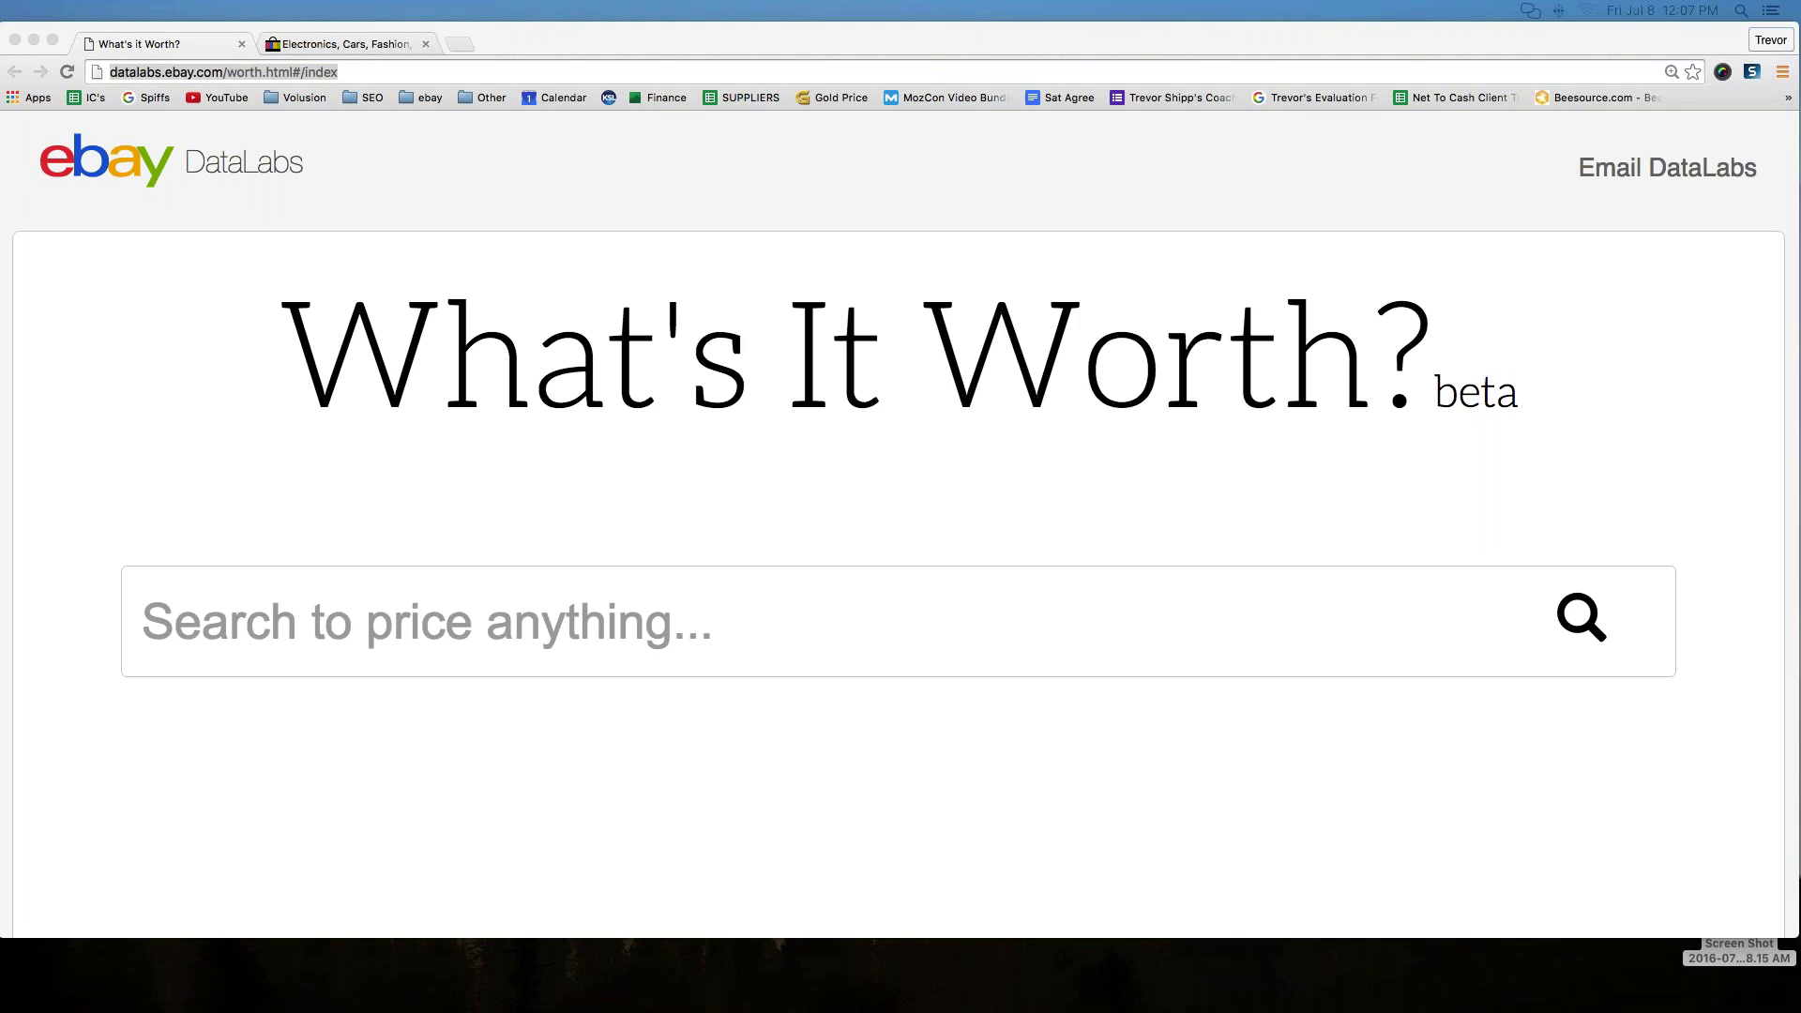
{"action": "left_click", "coordinate": [471, 602]}
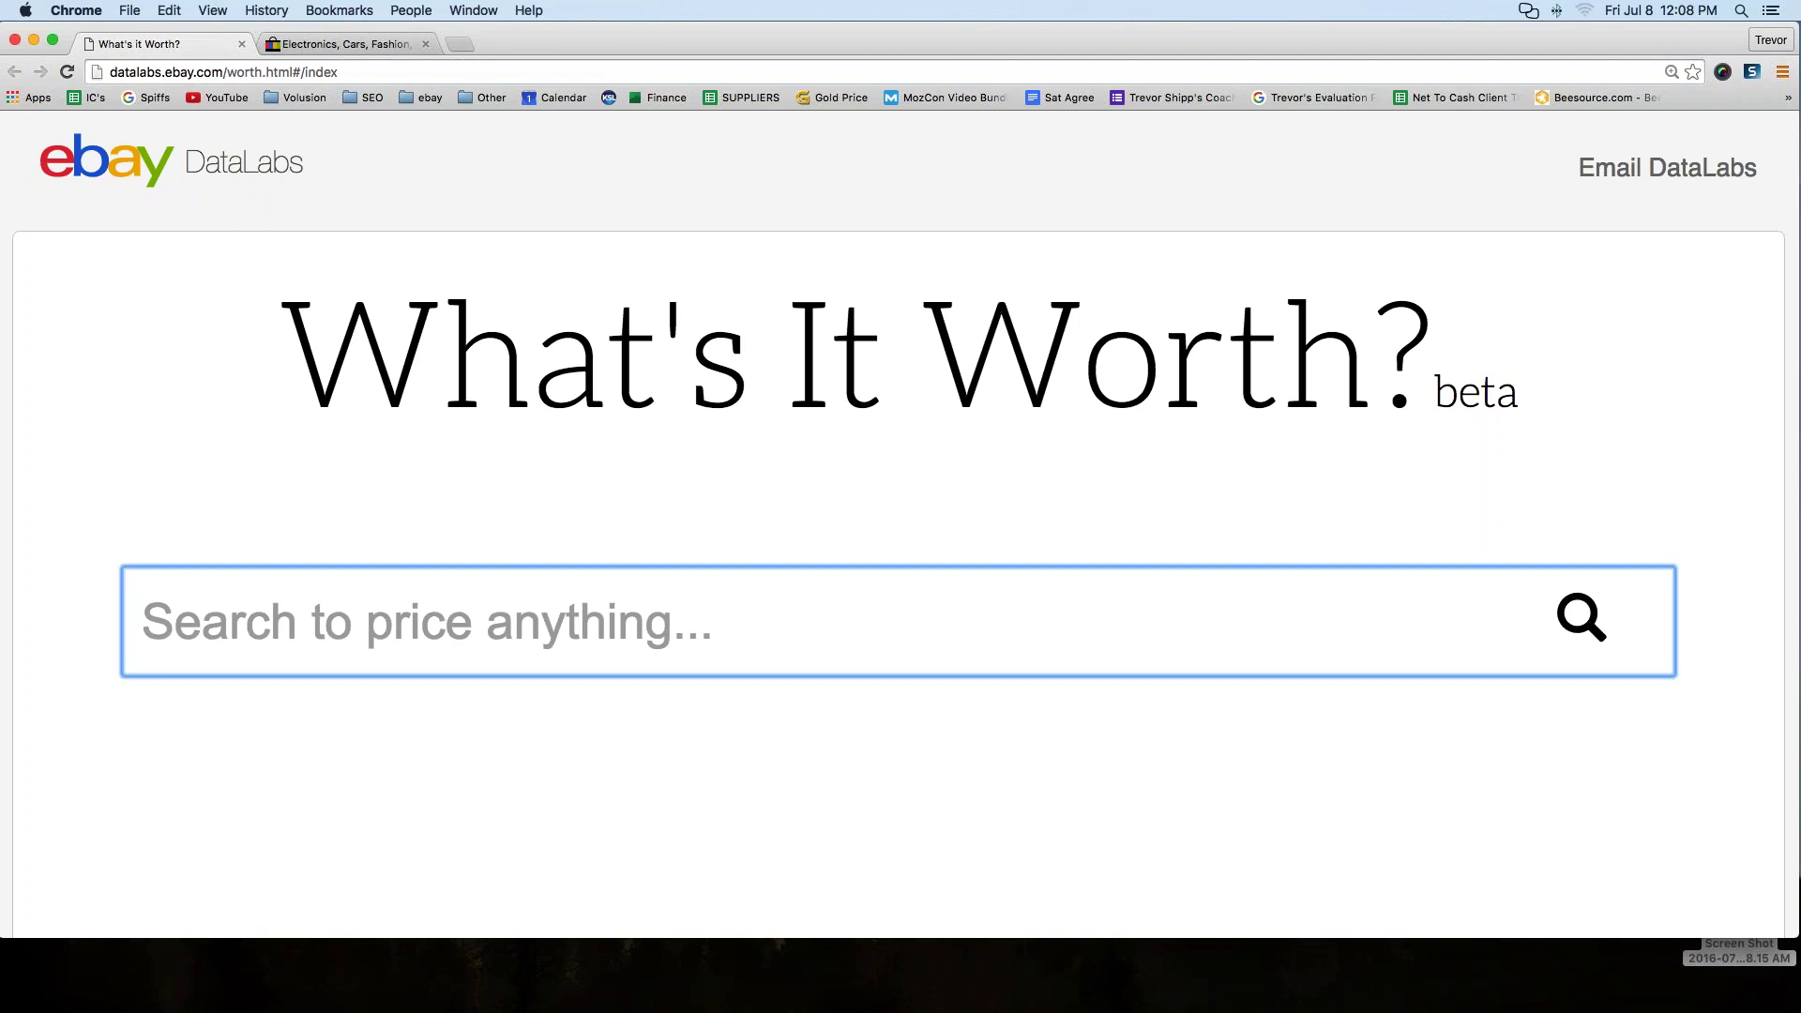
{"action": "type", "text": "n"}
{"action": "key", "text": "BackSpace"}
{"action": "type", "text": "natural"}
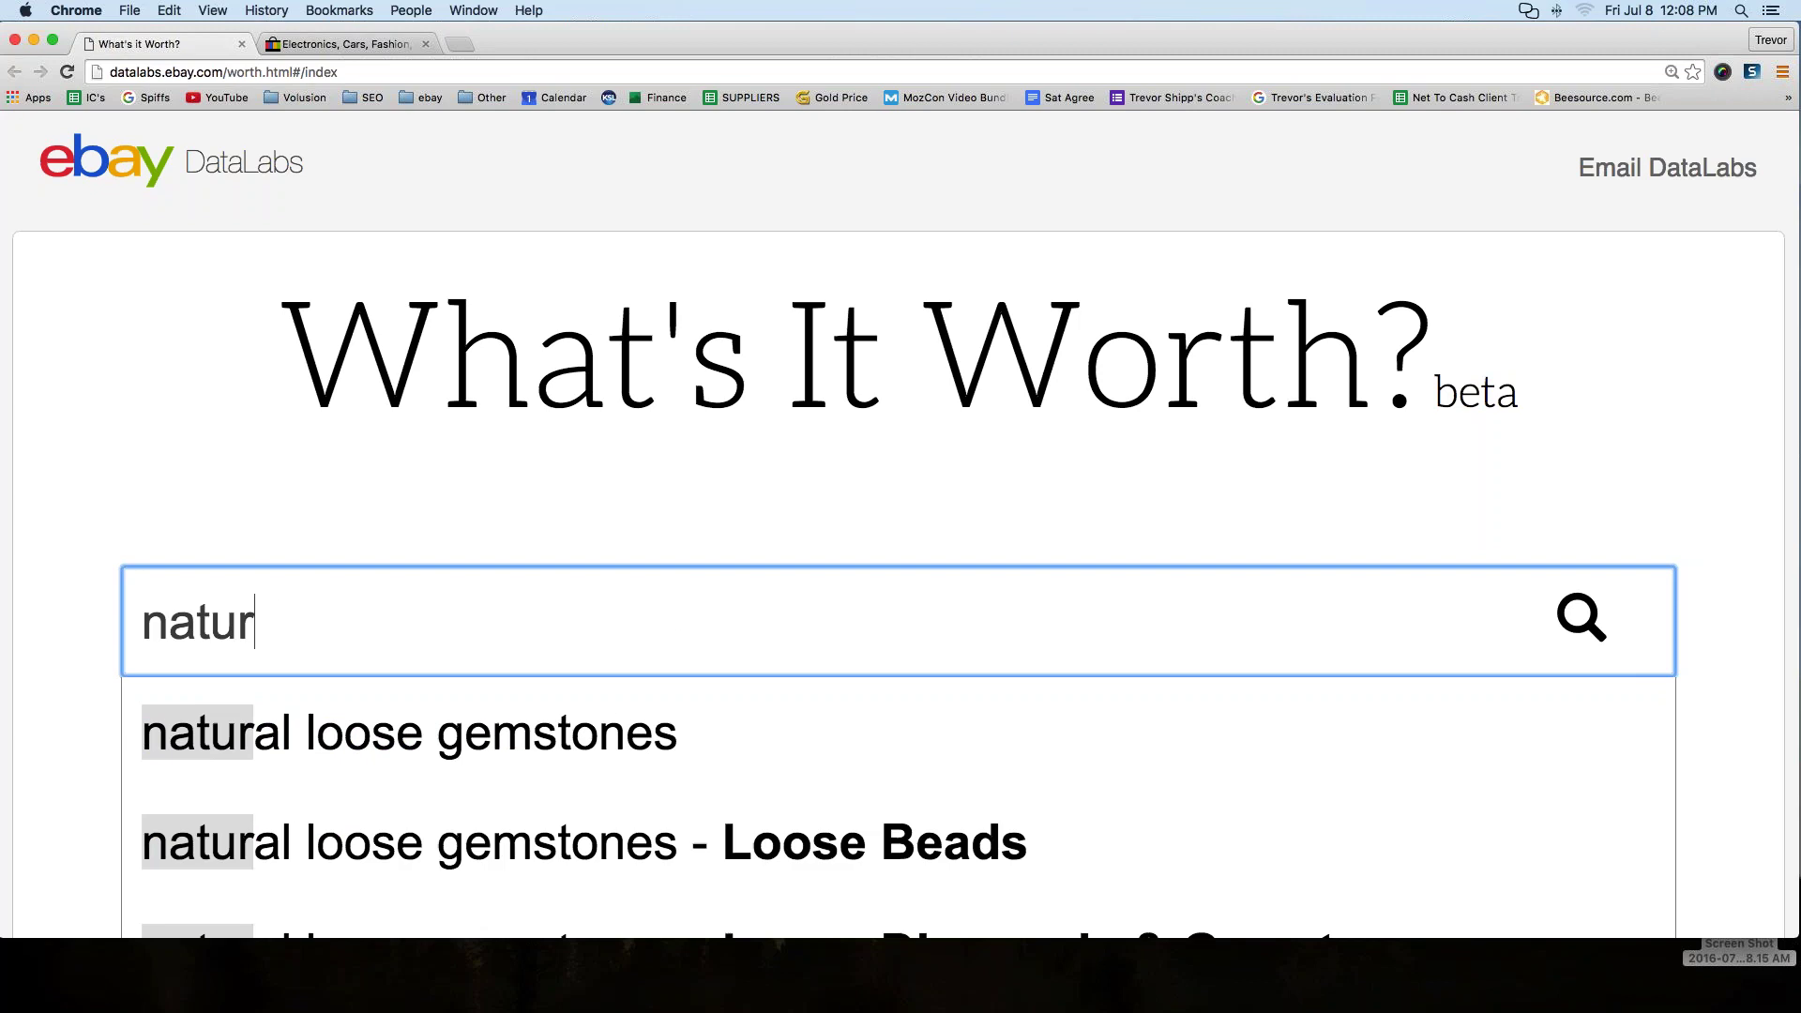
{"action": "key", "text": "BackSpace"}
{"action": "key", "text": "BackSpace"}
{"action": "key", "text": "BackSpace"}
{"action": "key", "text": "BackSpace"}
{"action": "key", "text": "BackSpace"}
{"action": "key", "text": "BackSpace"}
{"action": "key", "text": "BackSpace"}
{"action": "key", "text": "BackSpace"}
{"action": "type", "text": "pure honey"}
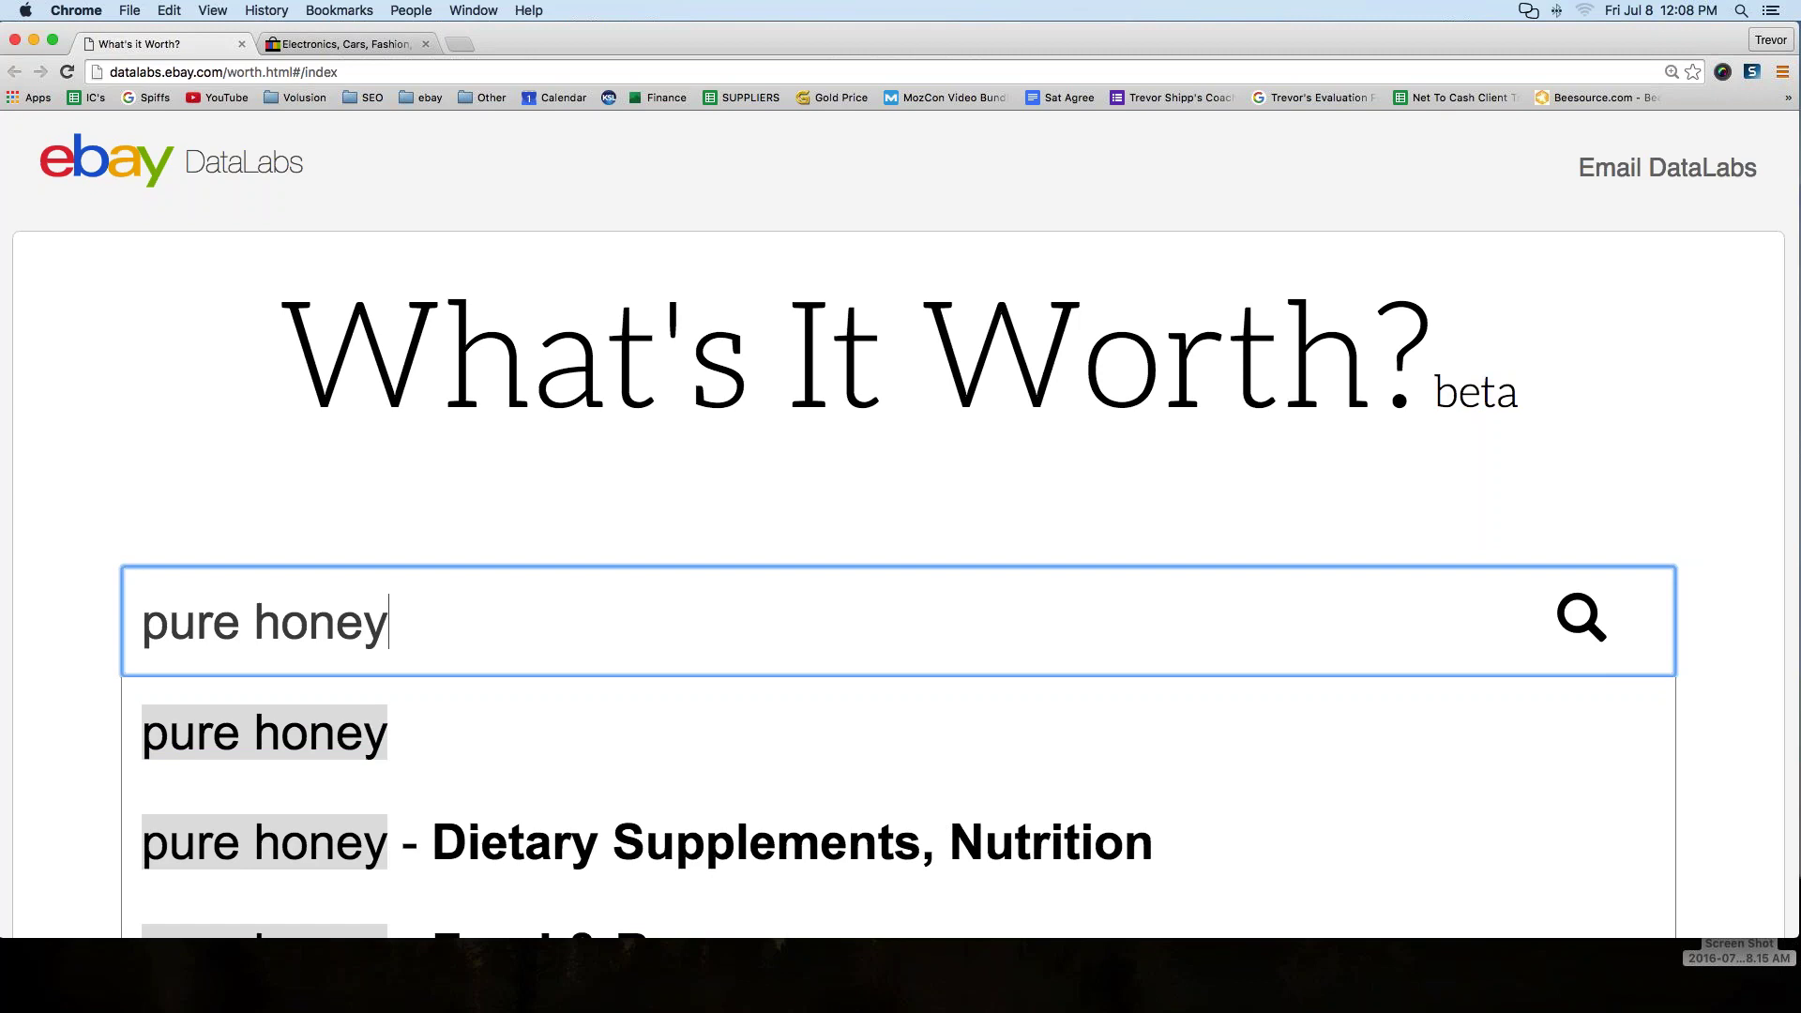
- Run the What's It Worth? price lookup for 'pure honey'
{"action": "left_click_drag", "start_coordinate": [242, 619], "coordinate": [170, 619]}
{"action": "left_click", "coordinate": [386, 619]}
{"action": "left_click_drag", "start_coordinate": [386, 619], "coordinate": [141, 619]}
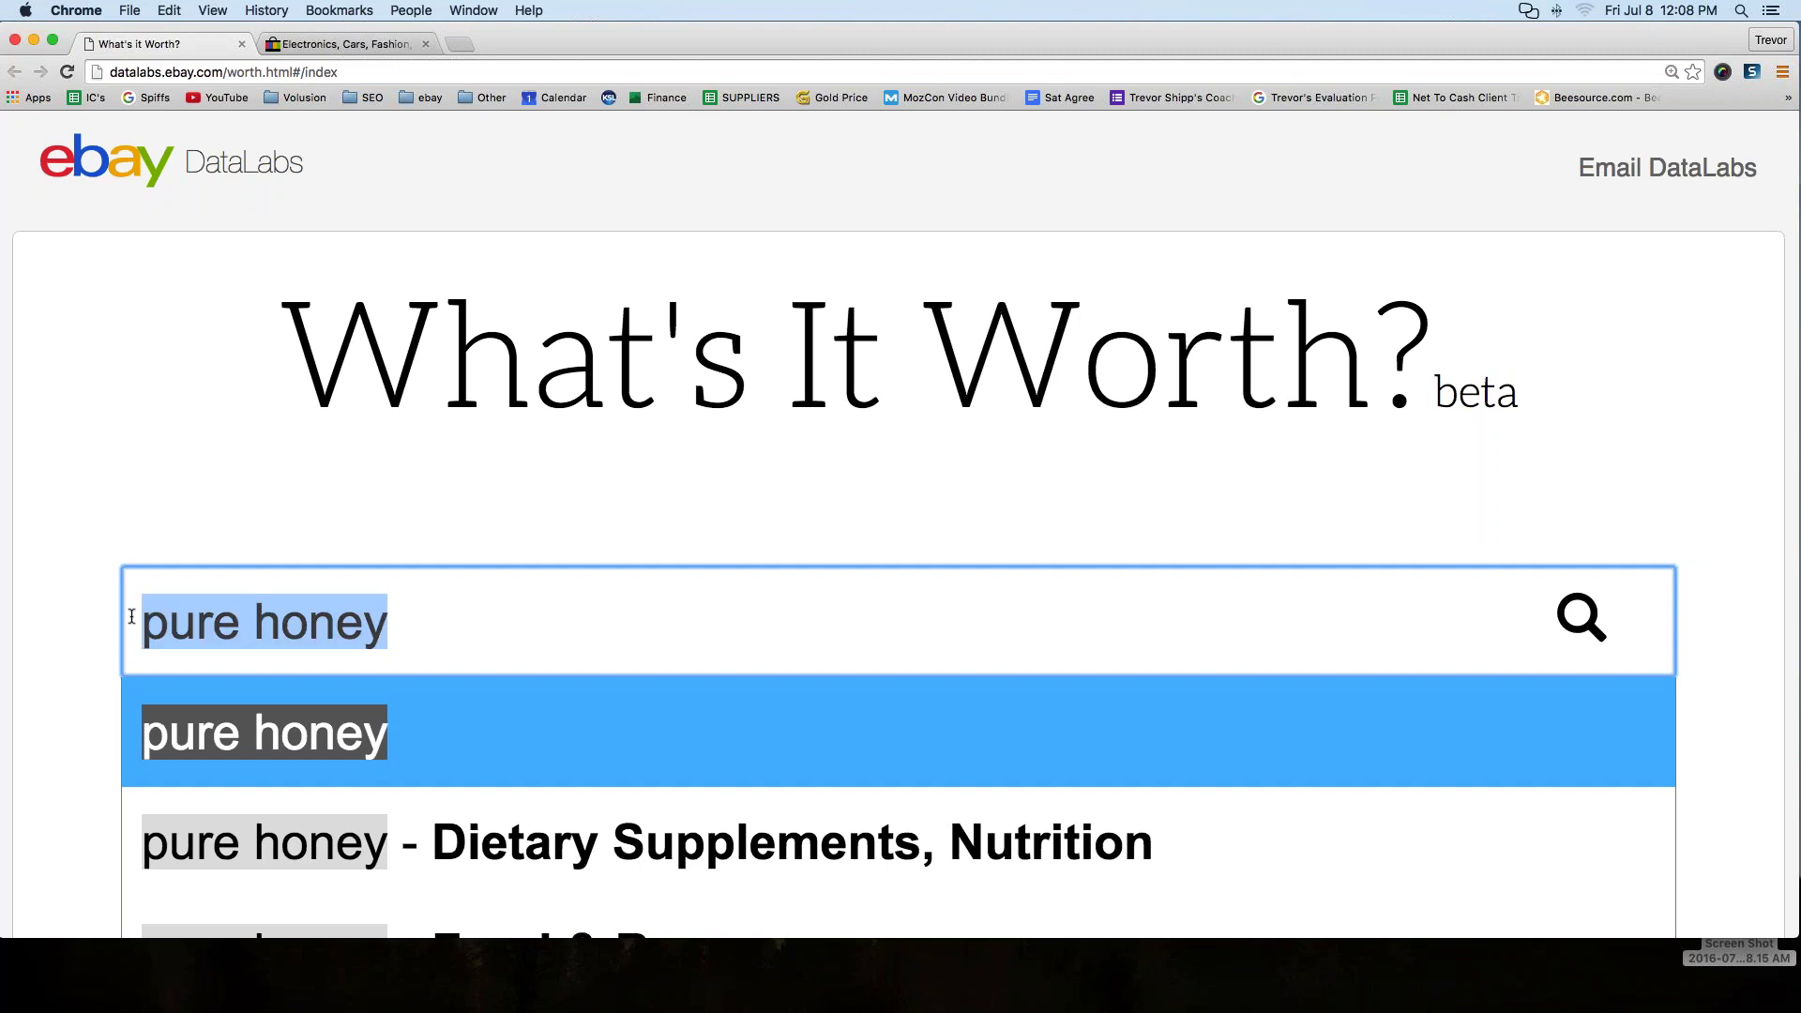
{"action": "left_click", "coordinate": [366, 621]}
{"action": "left_click_drag", "start_coordinate": [409, 602], "coordinate": [139, 614]}
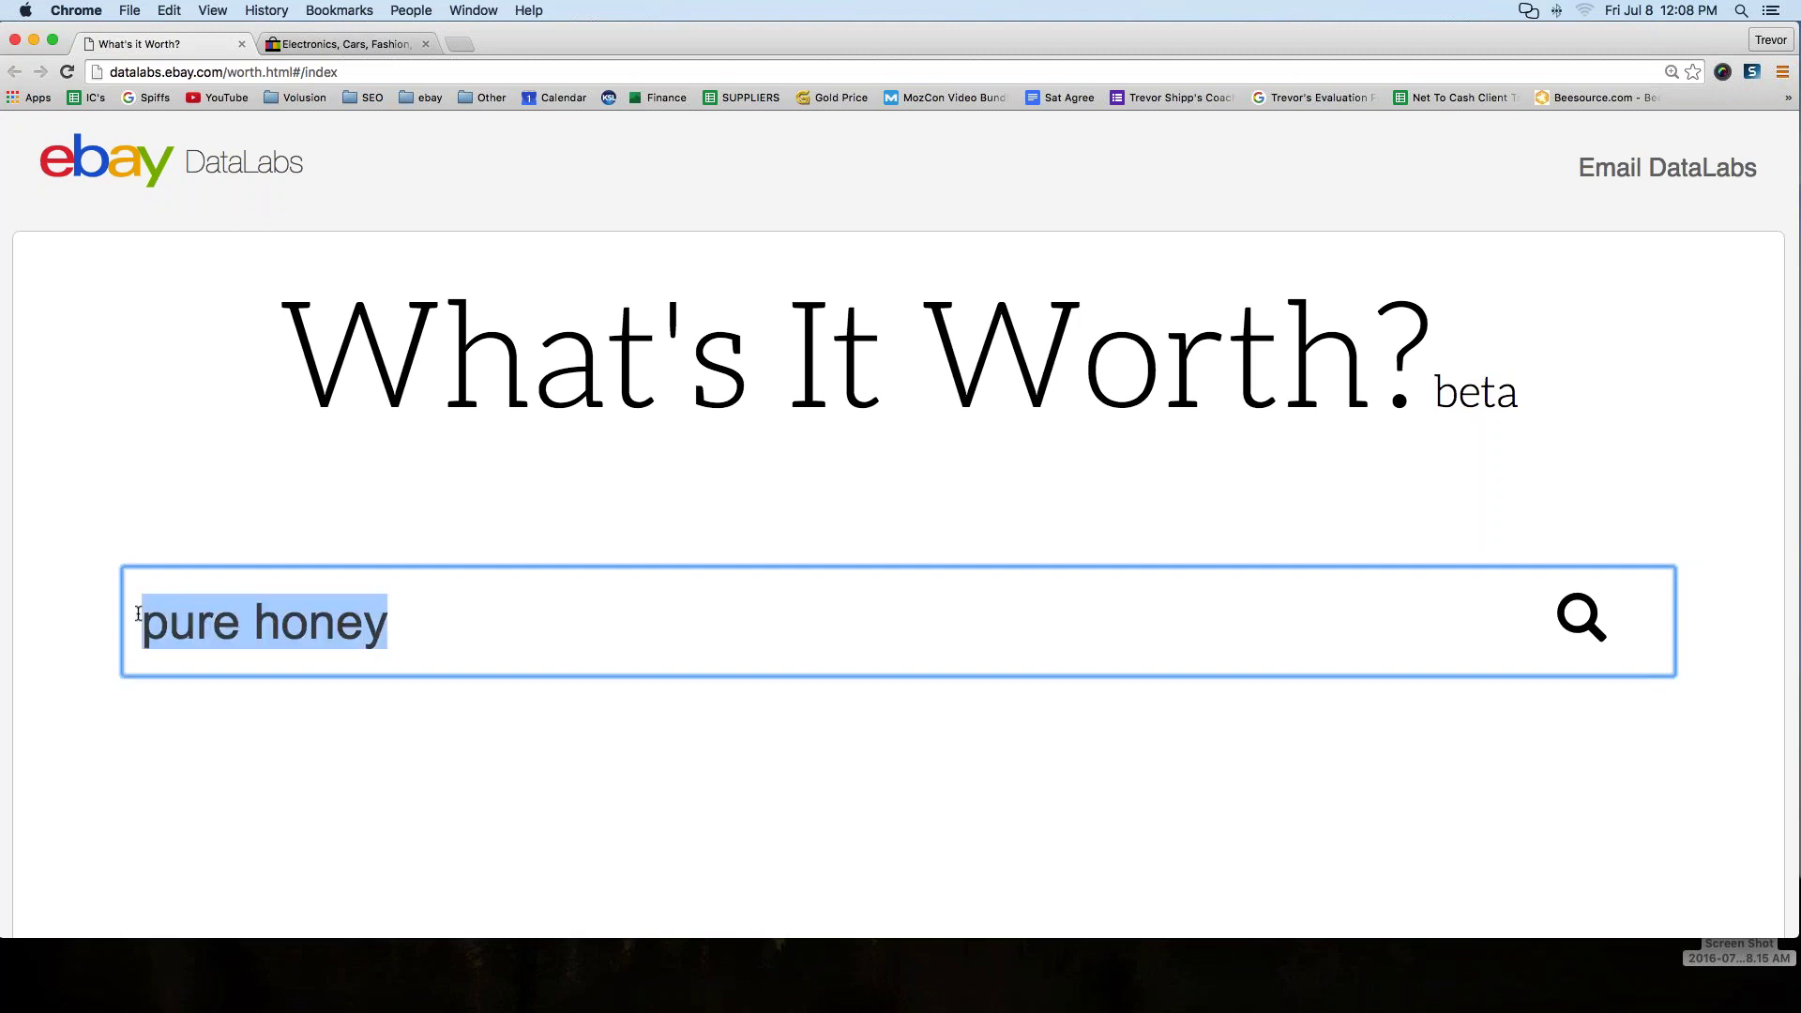
{"action": "scroll", "coordinate": [870, 585], "scroll_direction": "down", "scroll_amount": 3}
{"action": "scroll", "coordinate": [249, 510], "scroll_direction": "up", "scroll_amount": 2}
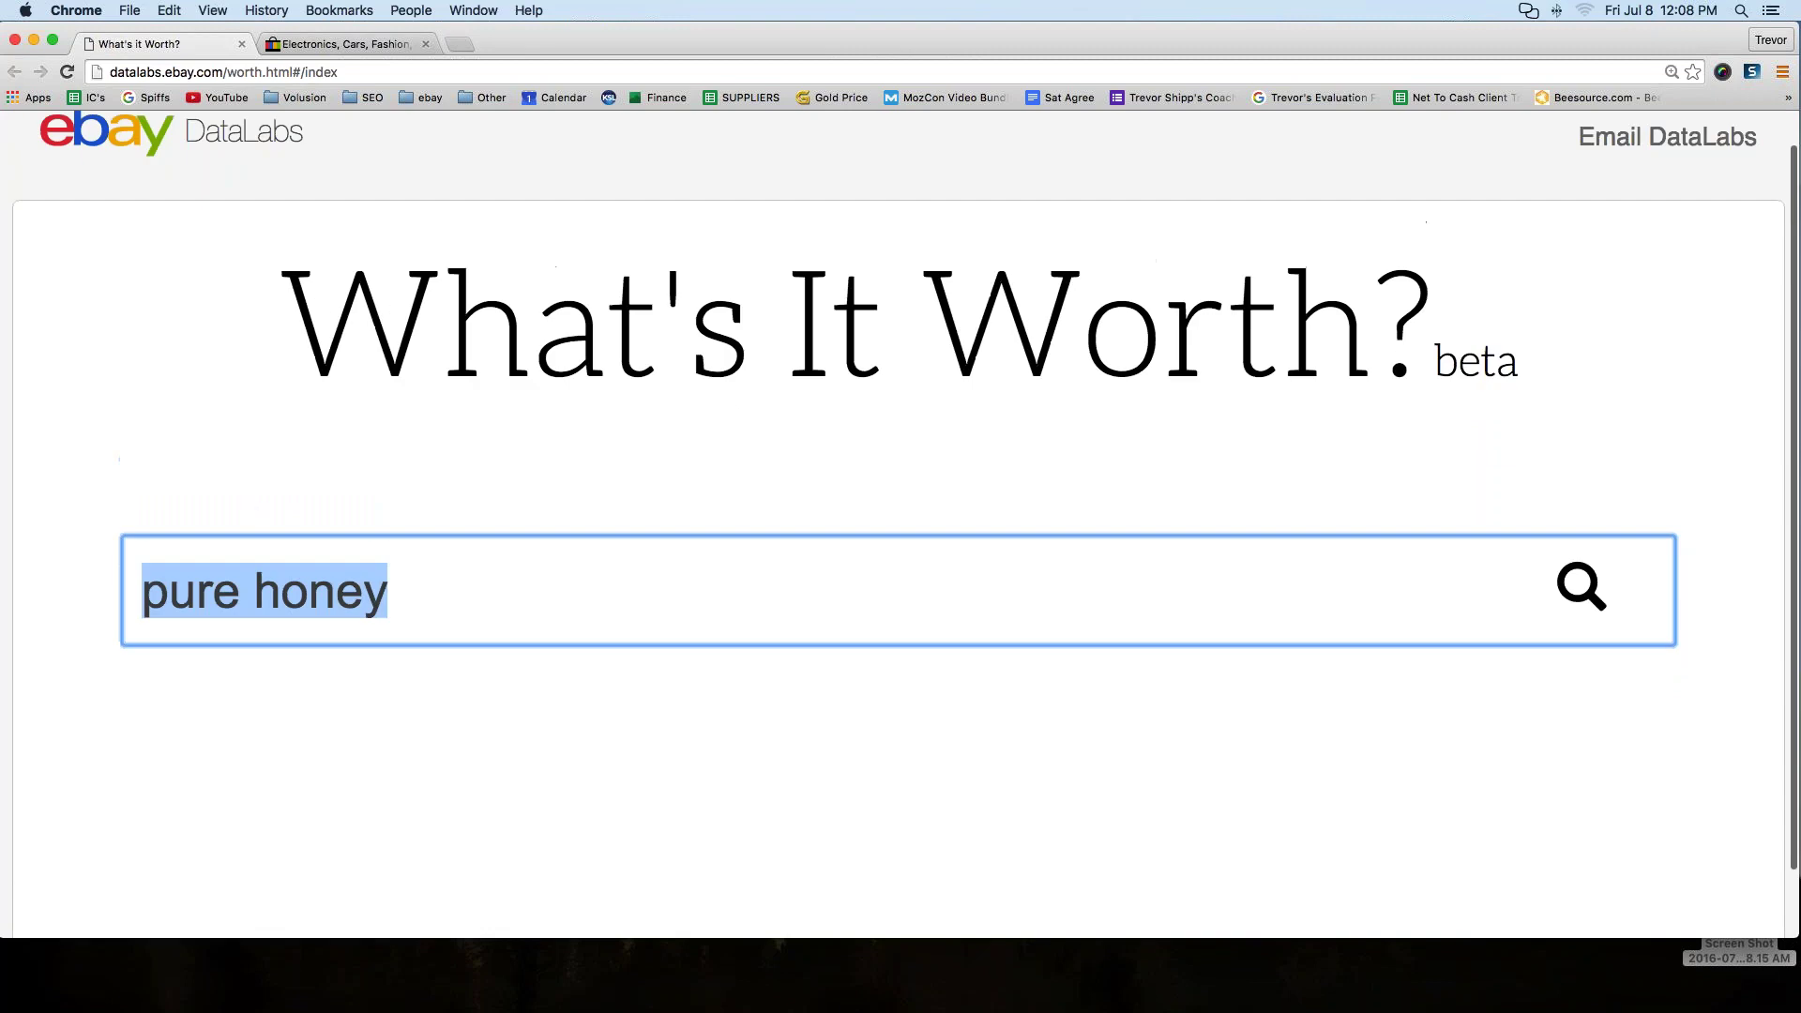
{"action": "left_click", "coordinate": [1576, 588]}
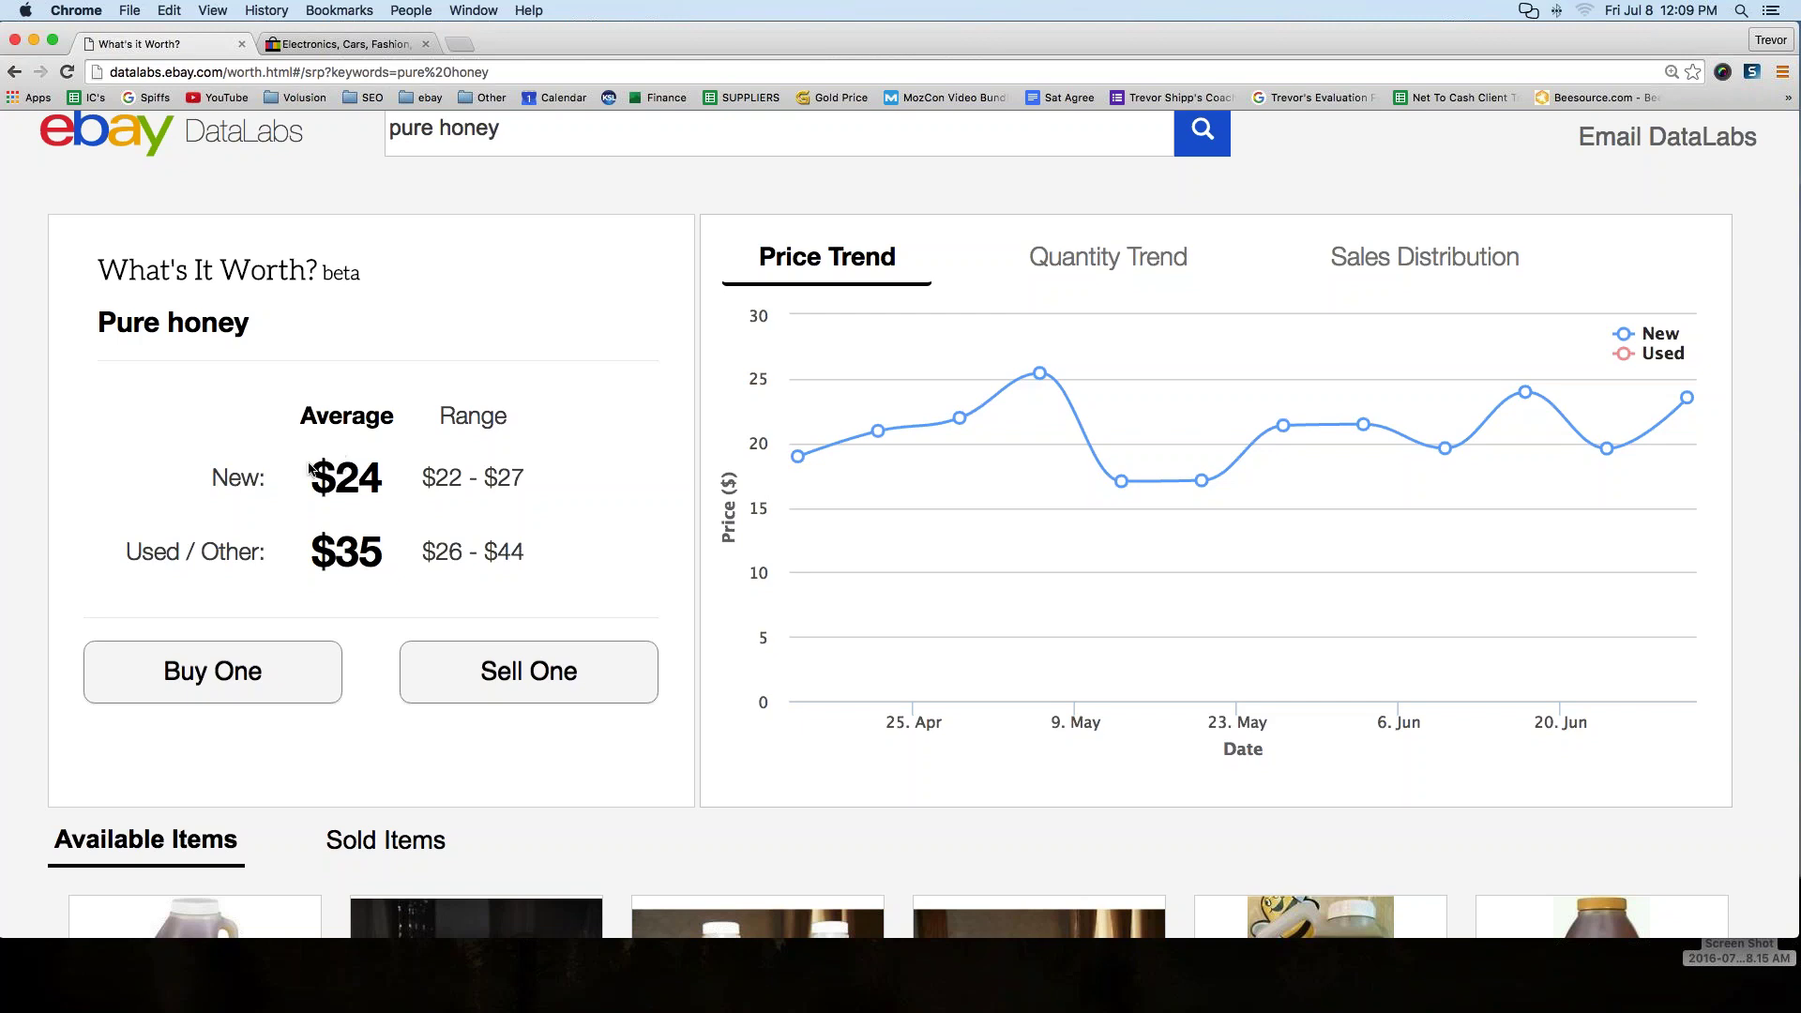
- Highlight the $24 new average ($22 - $27) and the $35 used average in the summary
{"action": "left_click_drag", "start_coordinate": [310, 469], "coordinate": [384, 474]}
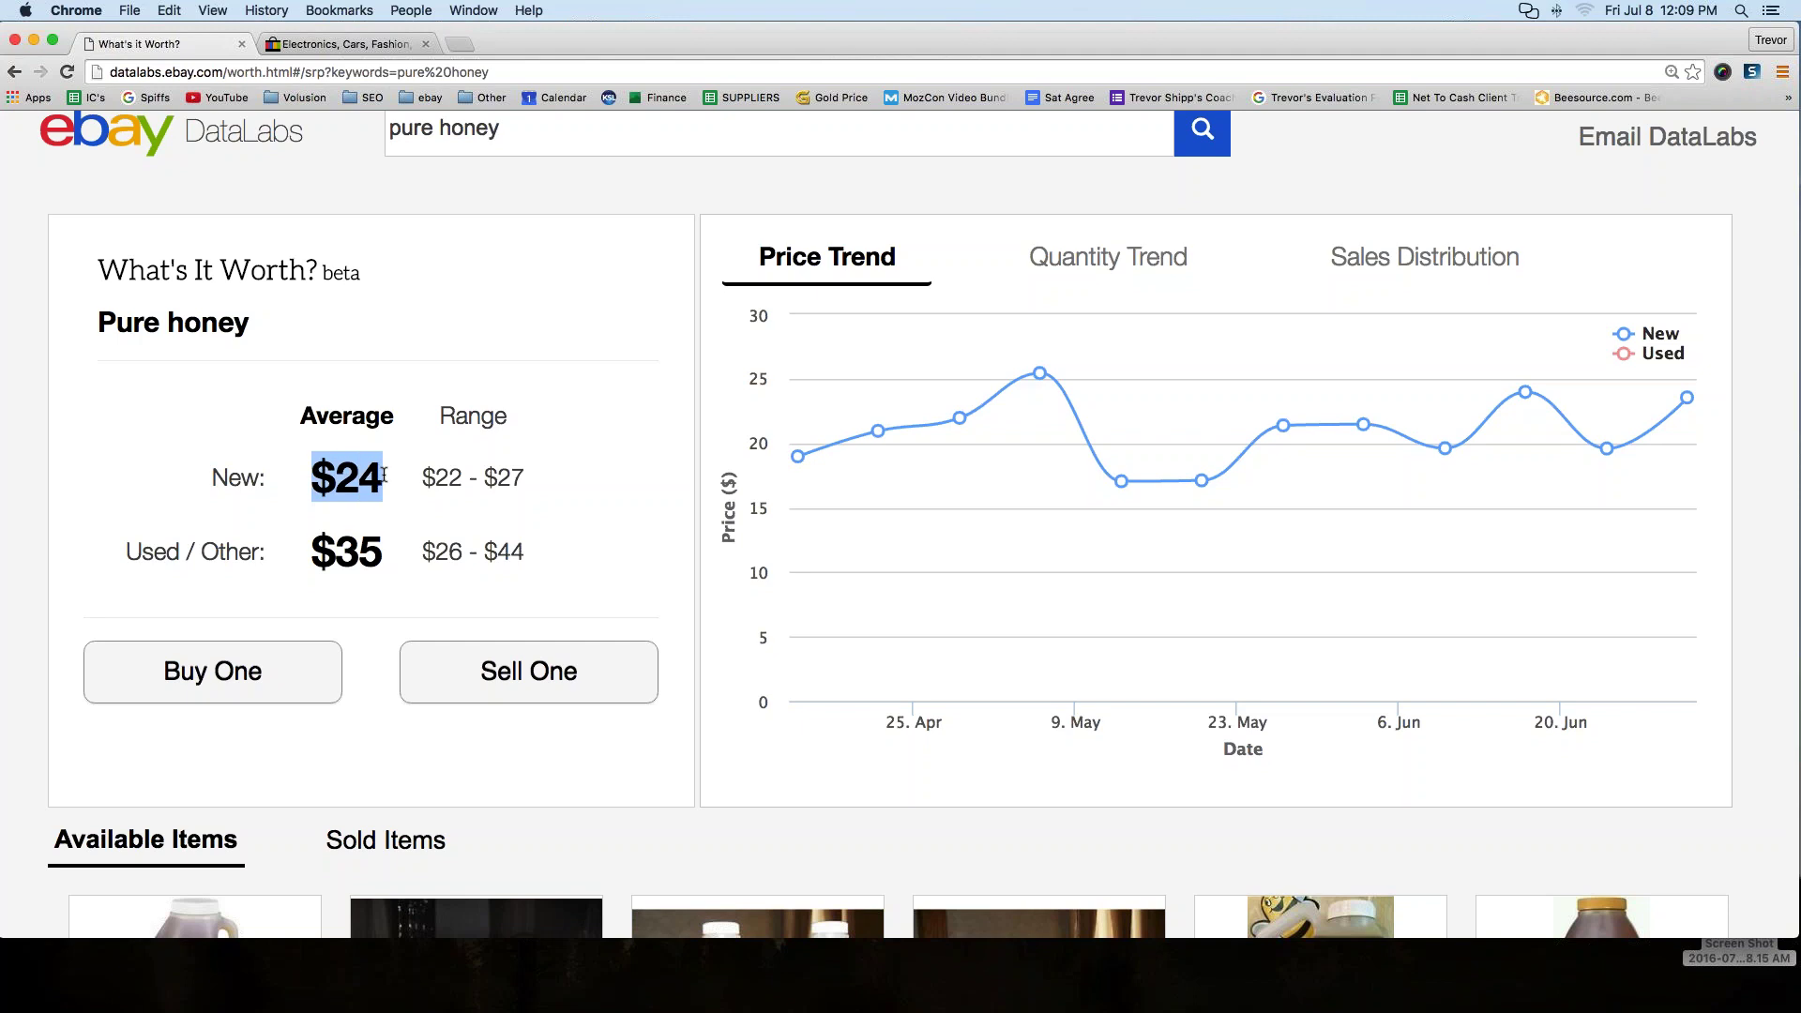
{"action": "left_click_drag", "start_coordinate": [419, 476], "coordinate": [521, 472]}
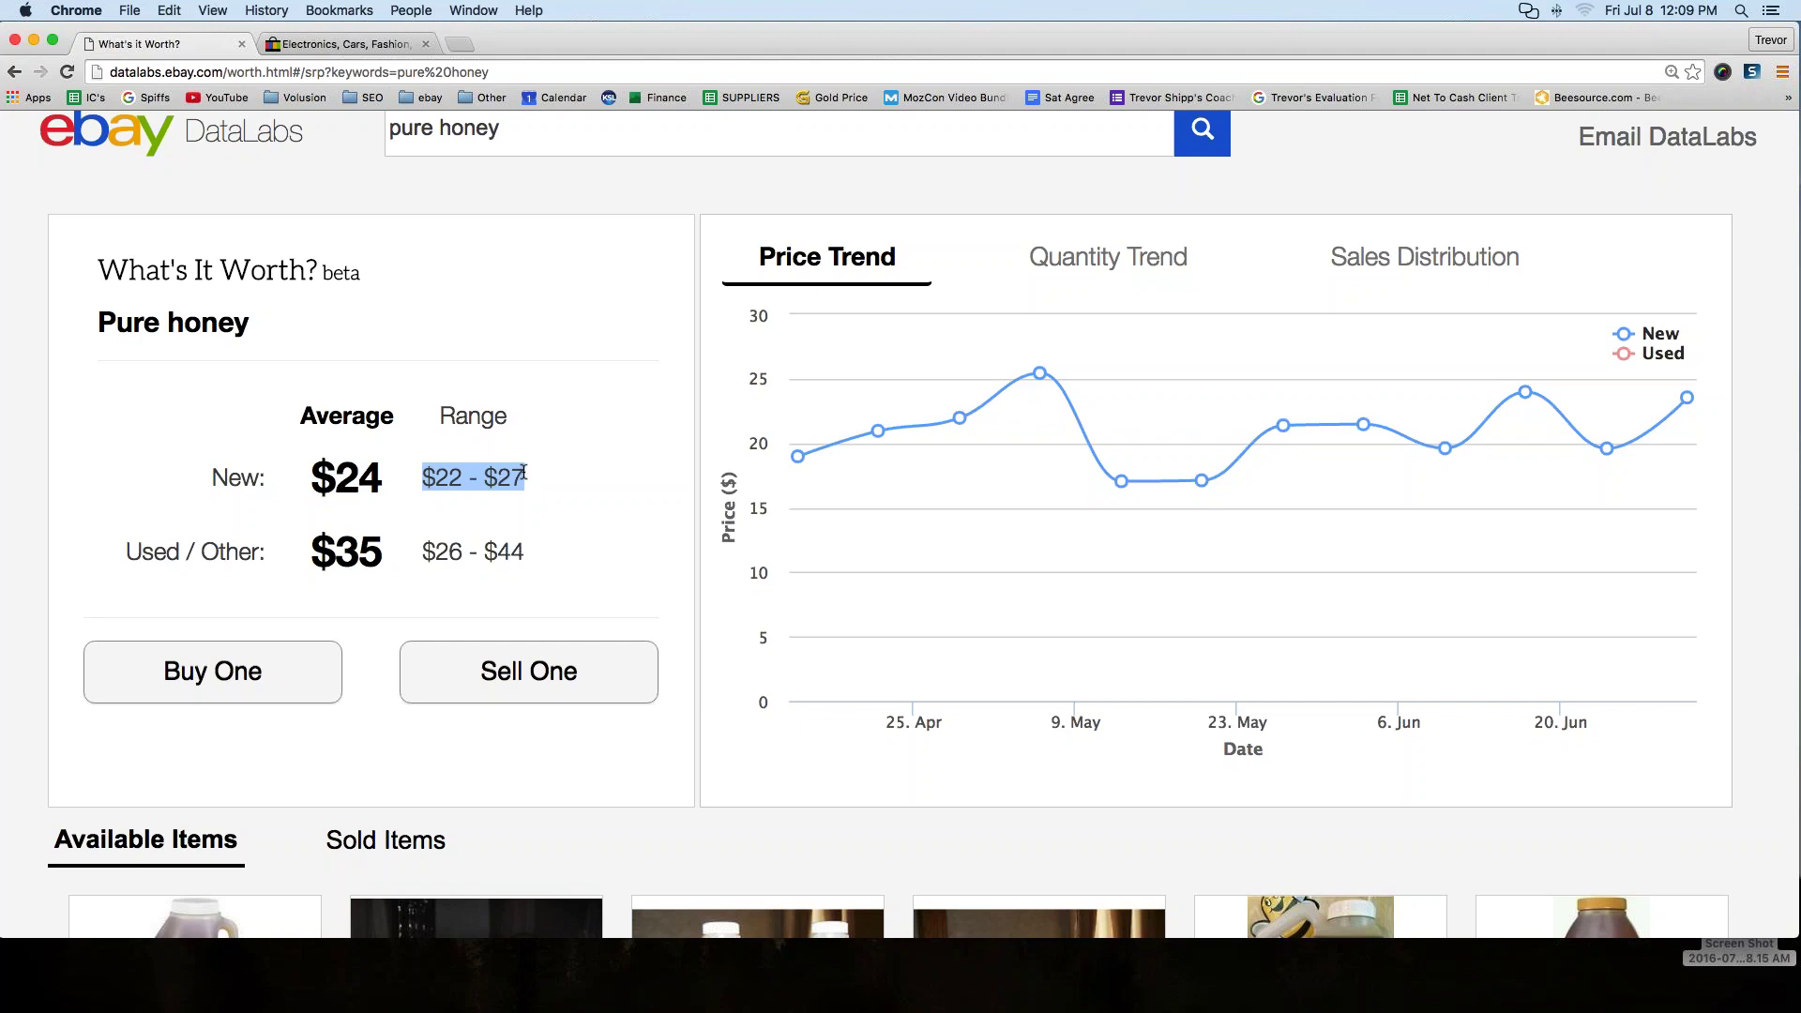
{"action": "left_click_drag", "start_coordinate": [525, 474], "coordinate": [509, 479]}
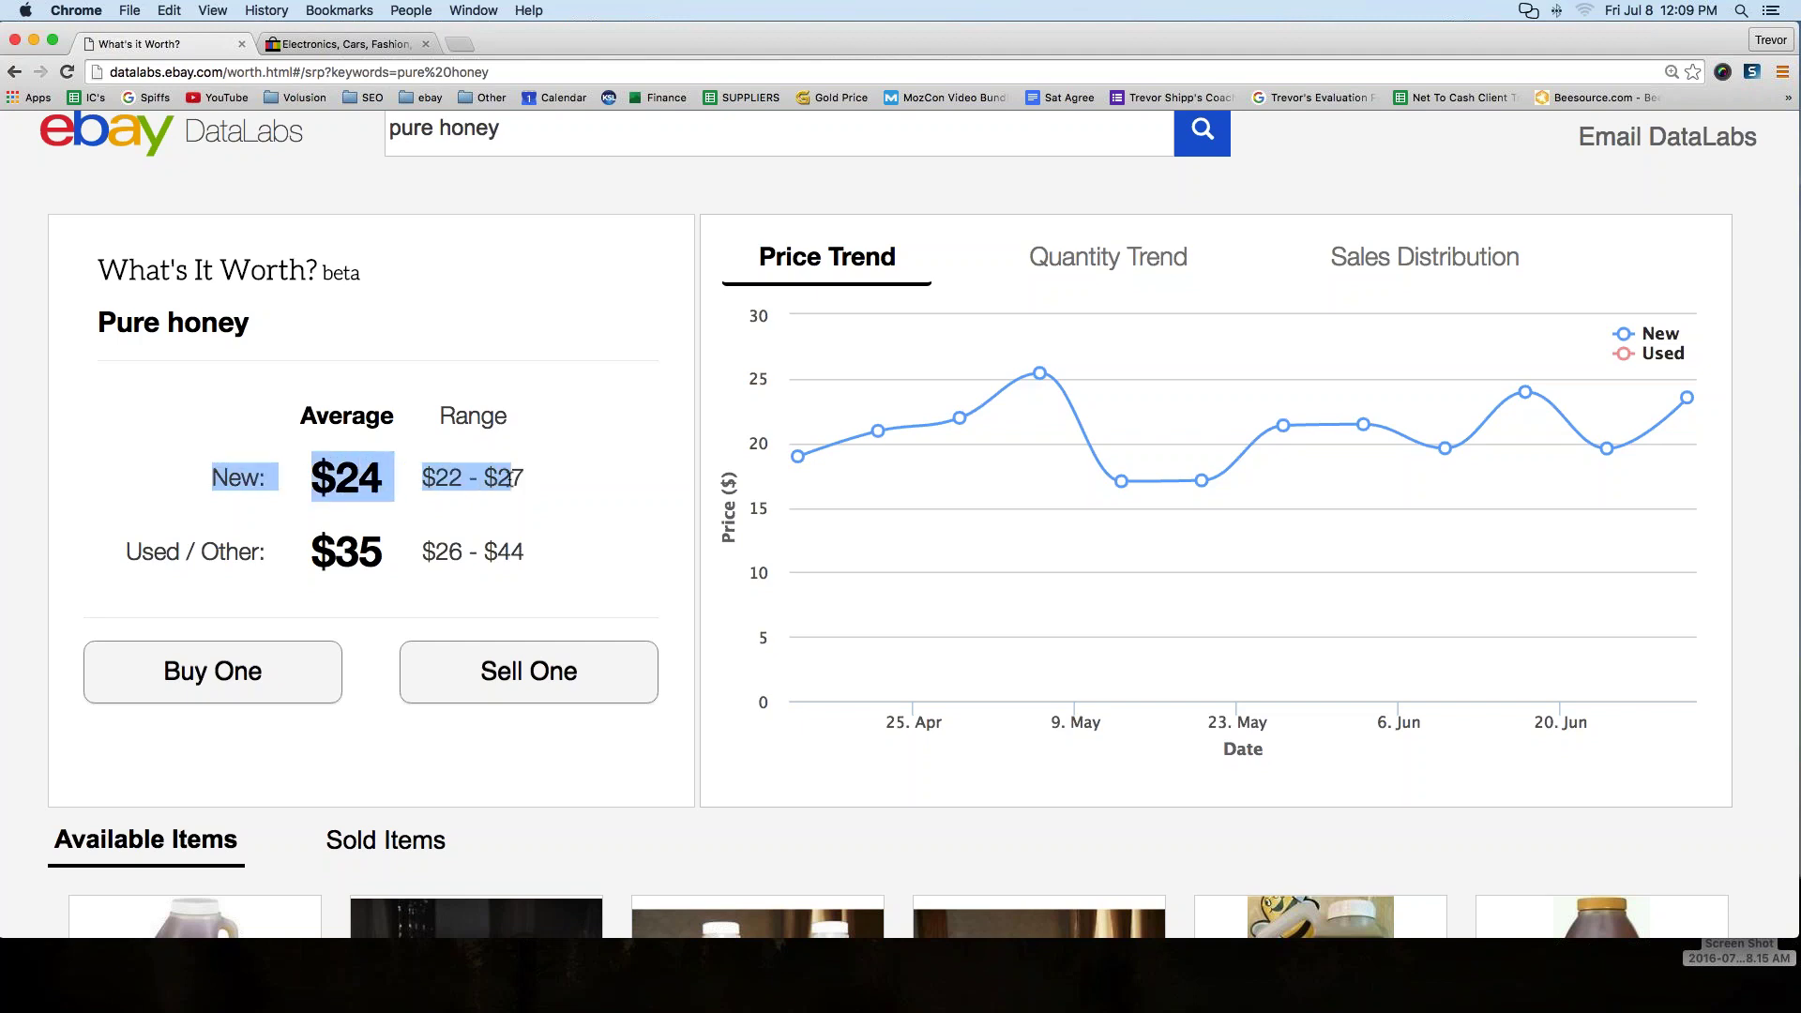
{"action": "left_click_drag", "start_coordinate": [124, 551], "coordinate": [517, 561]}
{"action": "left_click", "coordinate": [387, 561]}
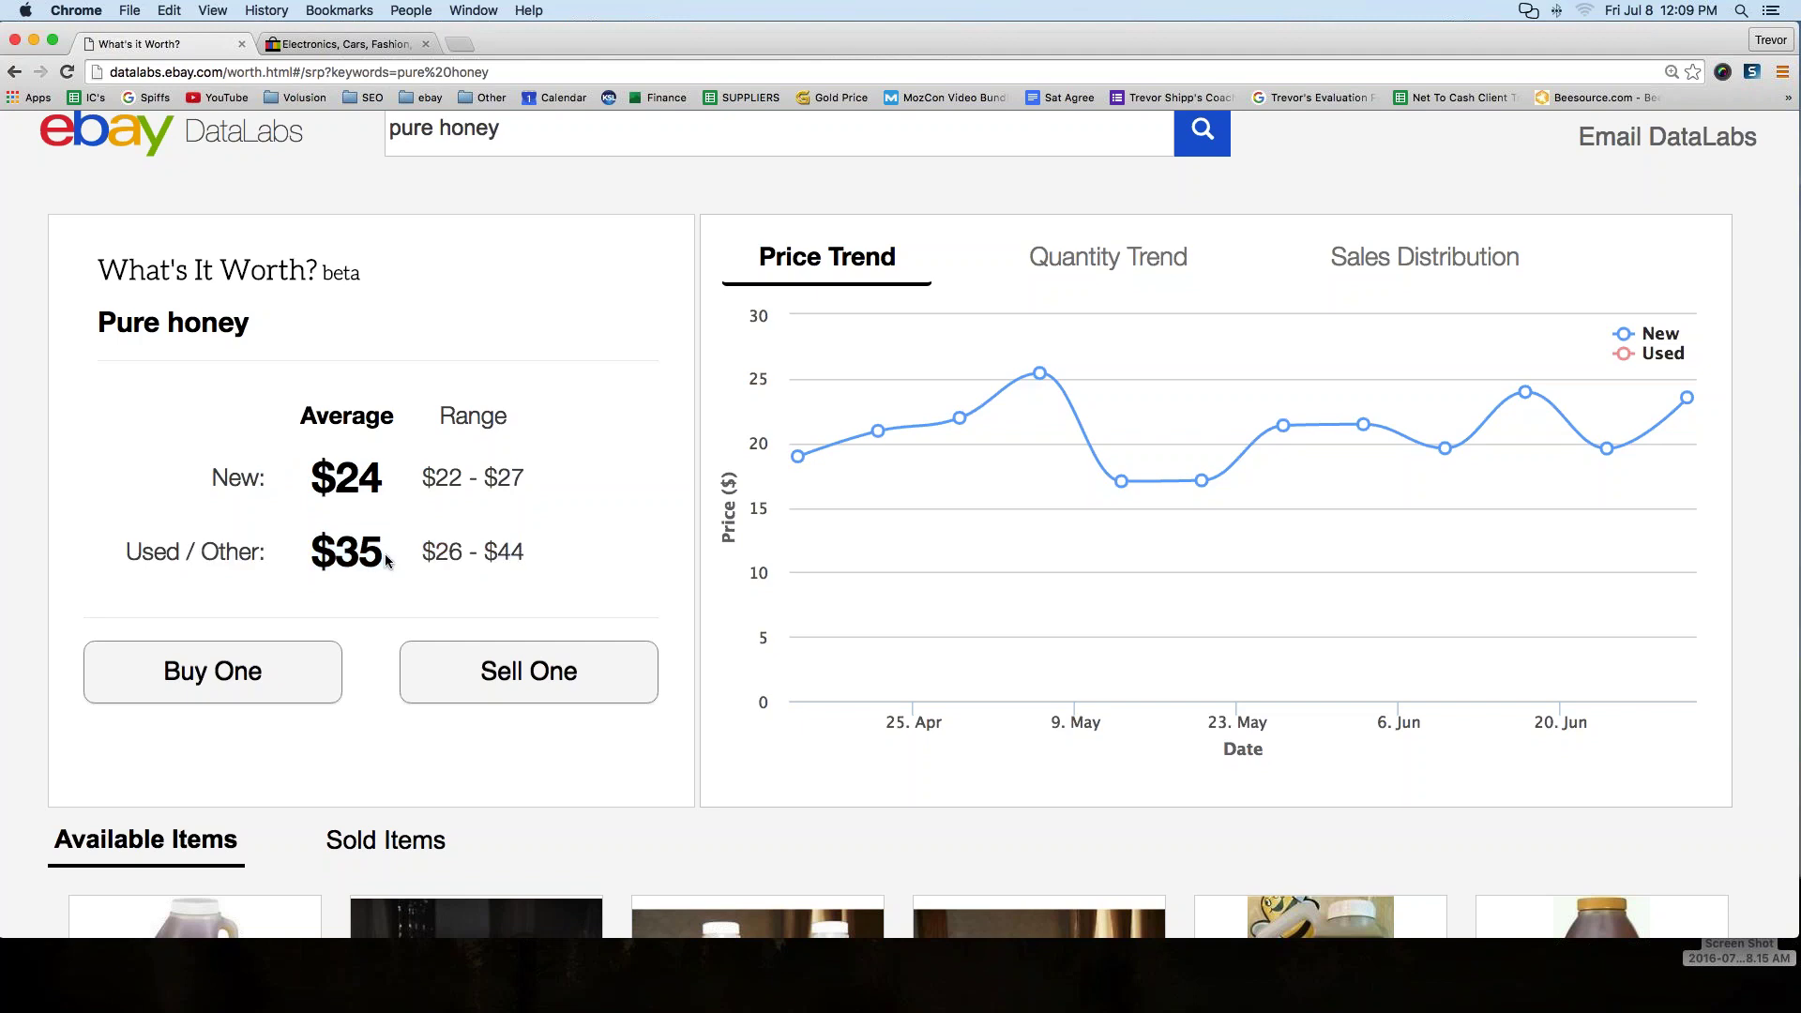
{"action": "left_click_drag", "start_coordinate": [312, 553], "coordinate": [394, 556]}
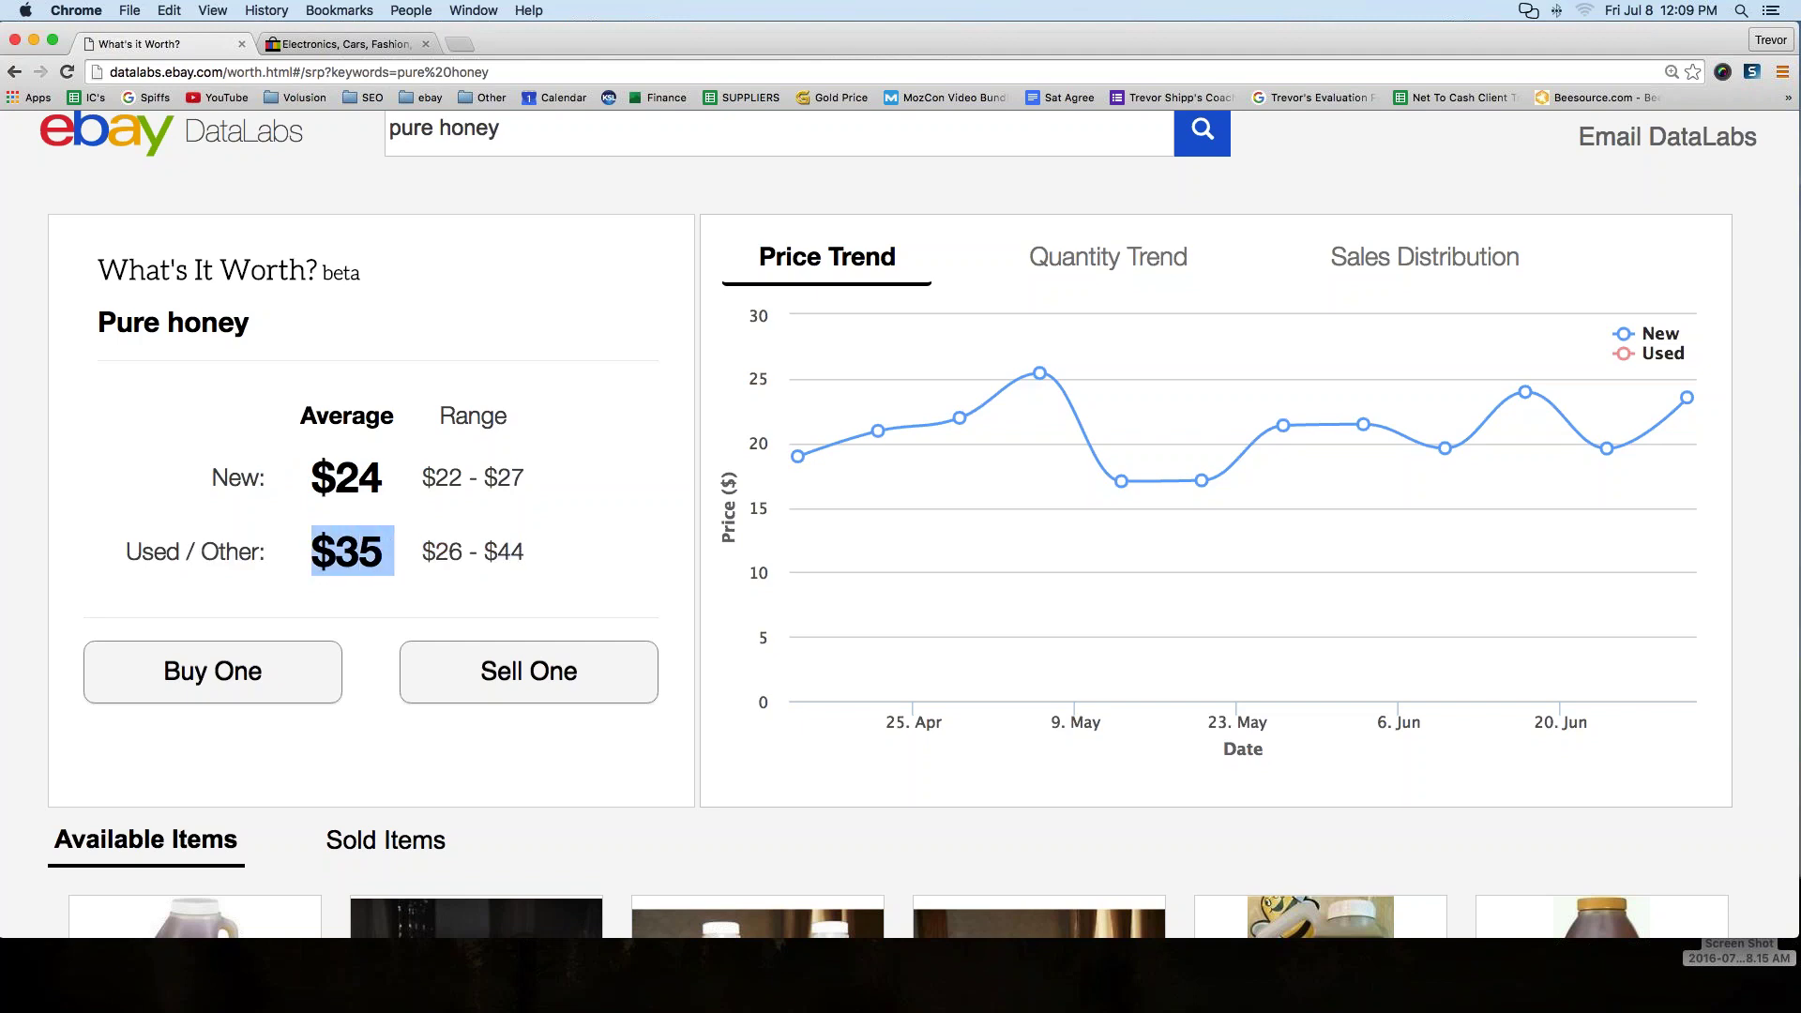
{"action": "left_click", "coordinate": [394, 555]}
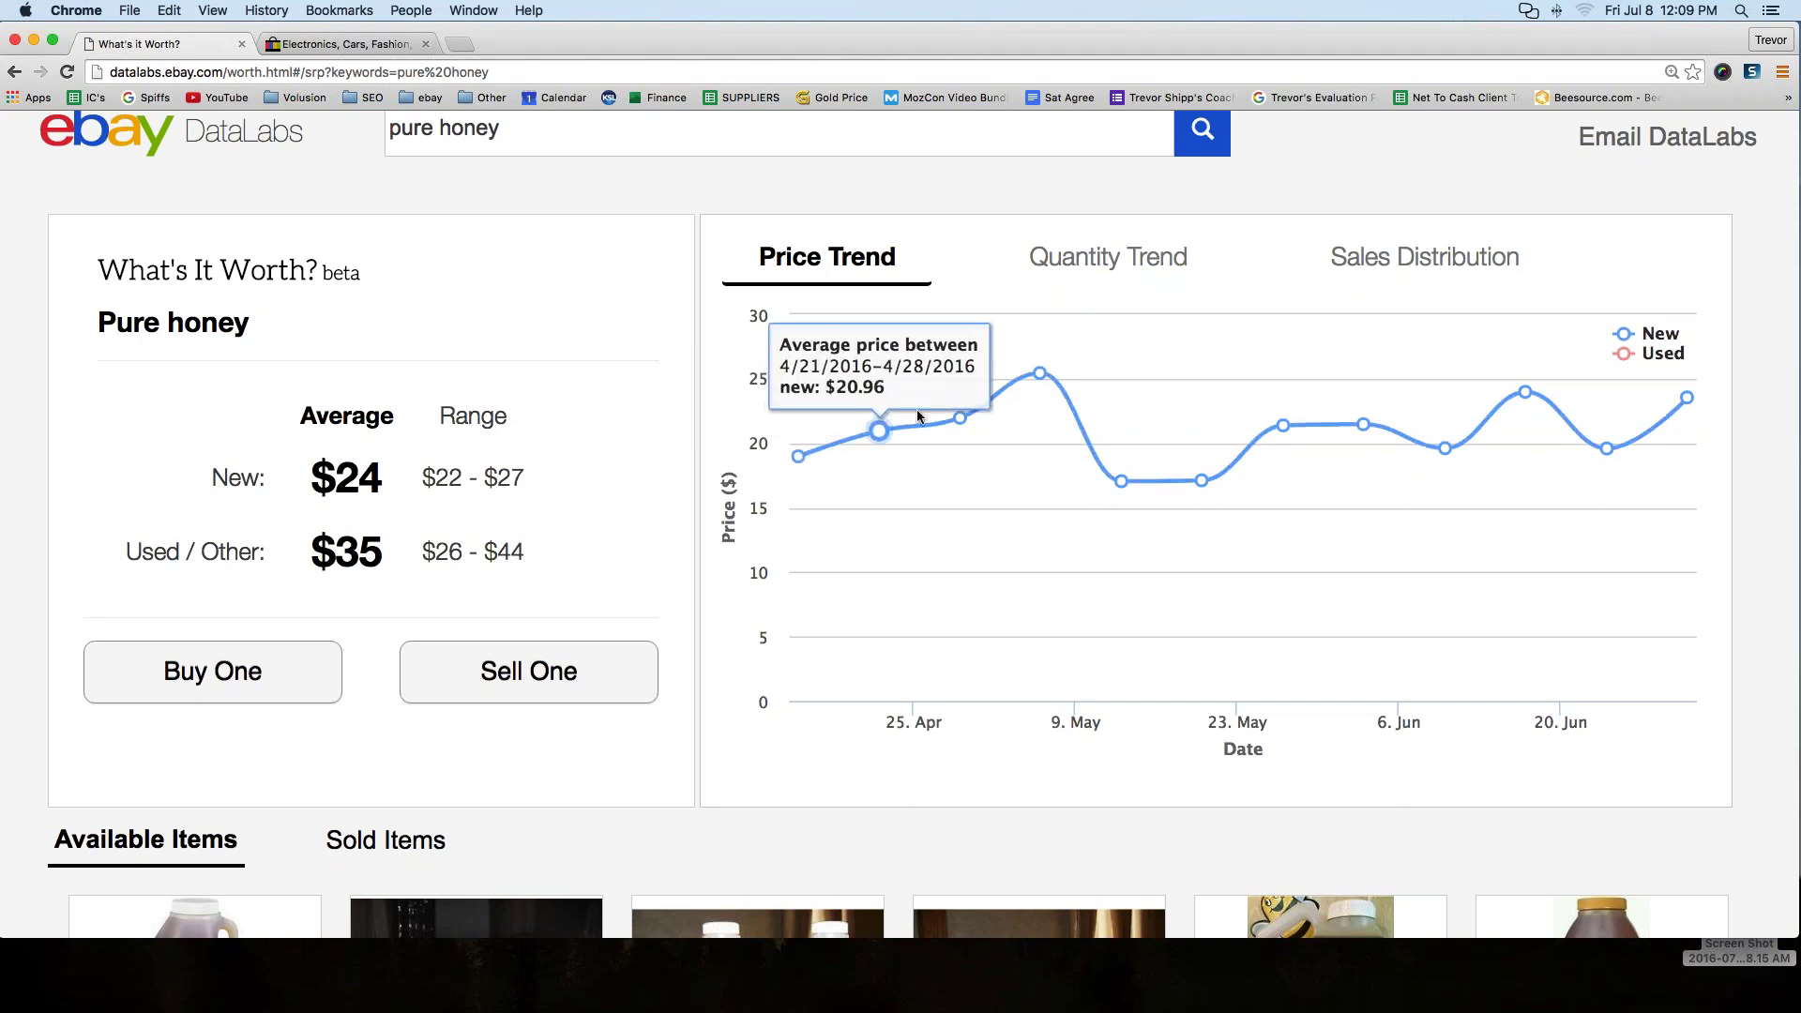
{"action": "mouse_move", "coordinate": [793, 457]}
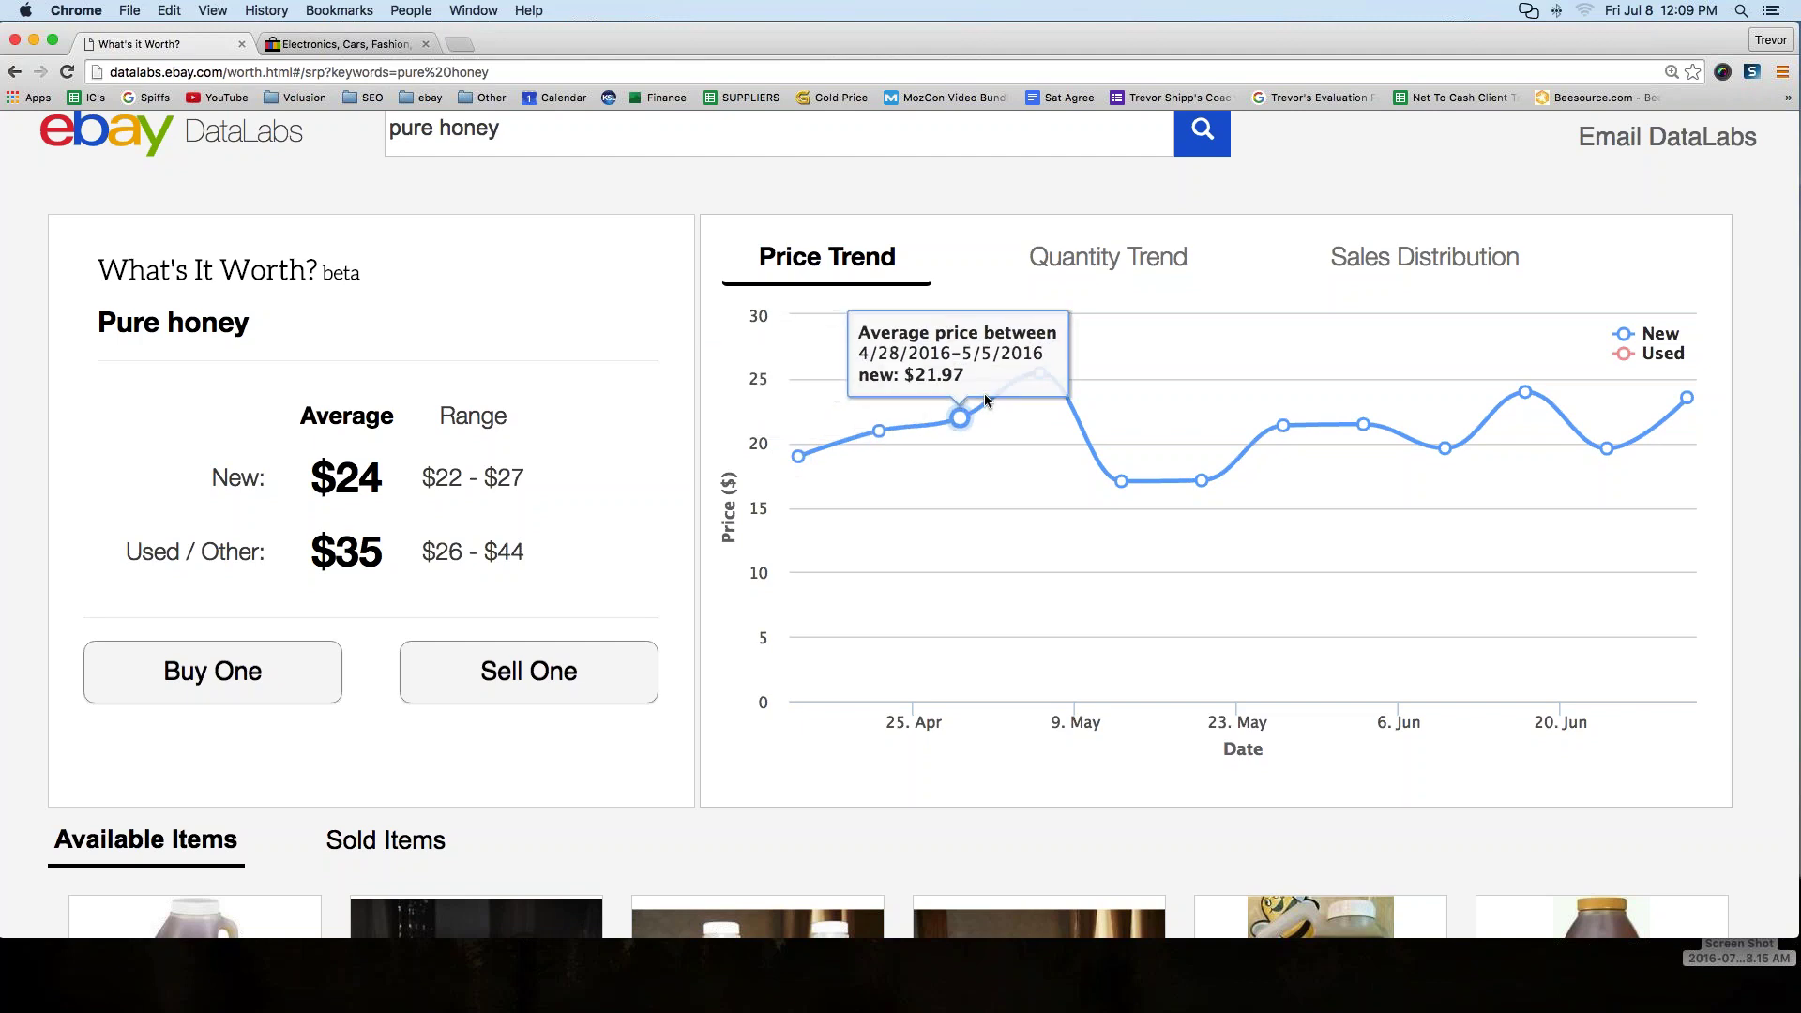
{"action": "mouse_move", "coordinate": [850, 433]}
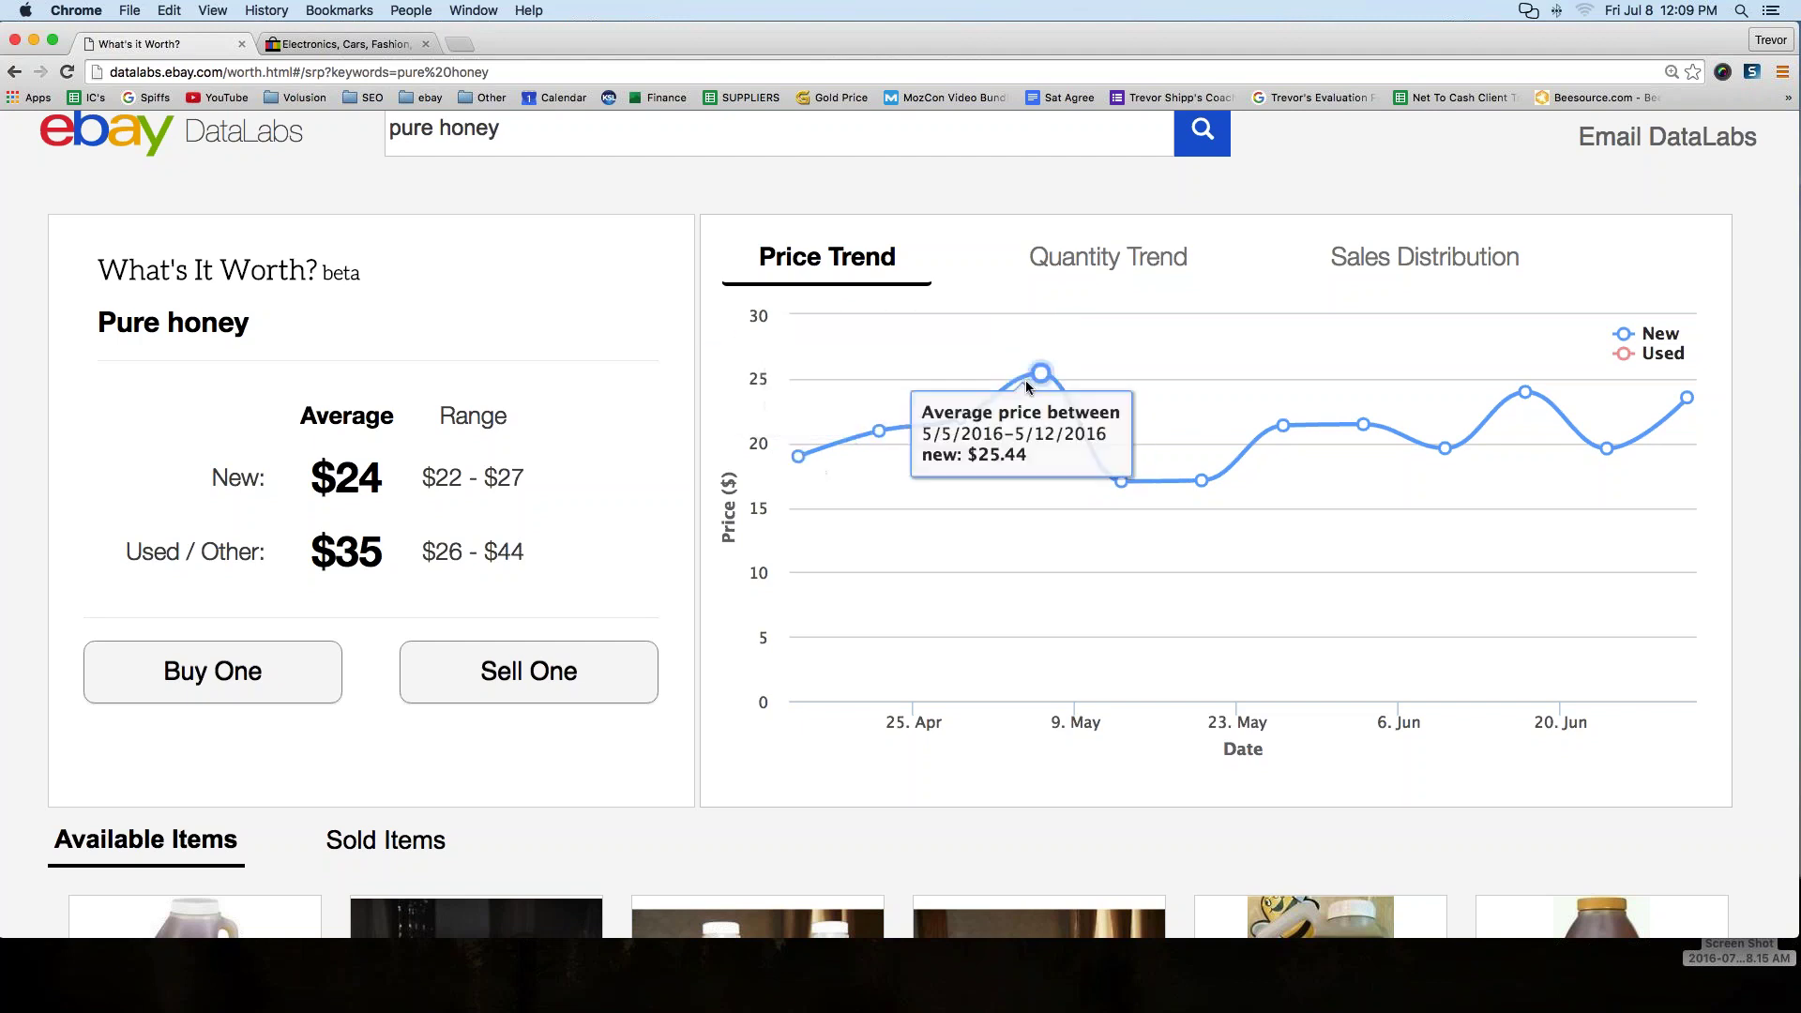
{"action": "mouse_move", "coordinate": [1118, 469]}
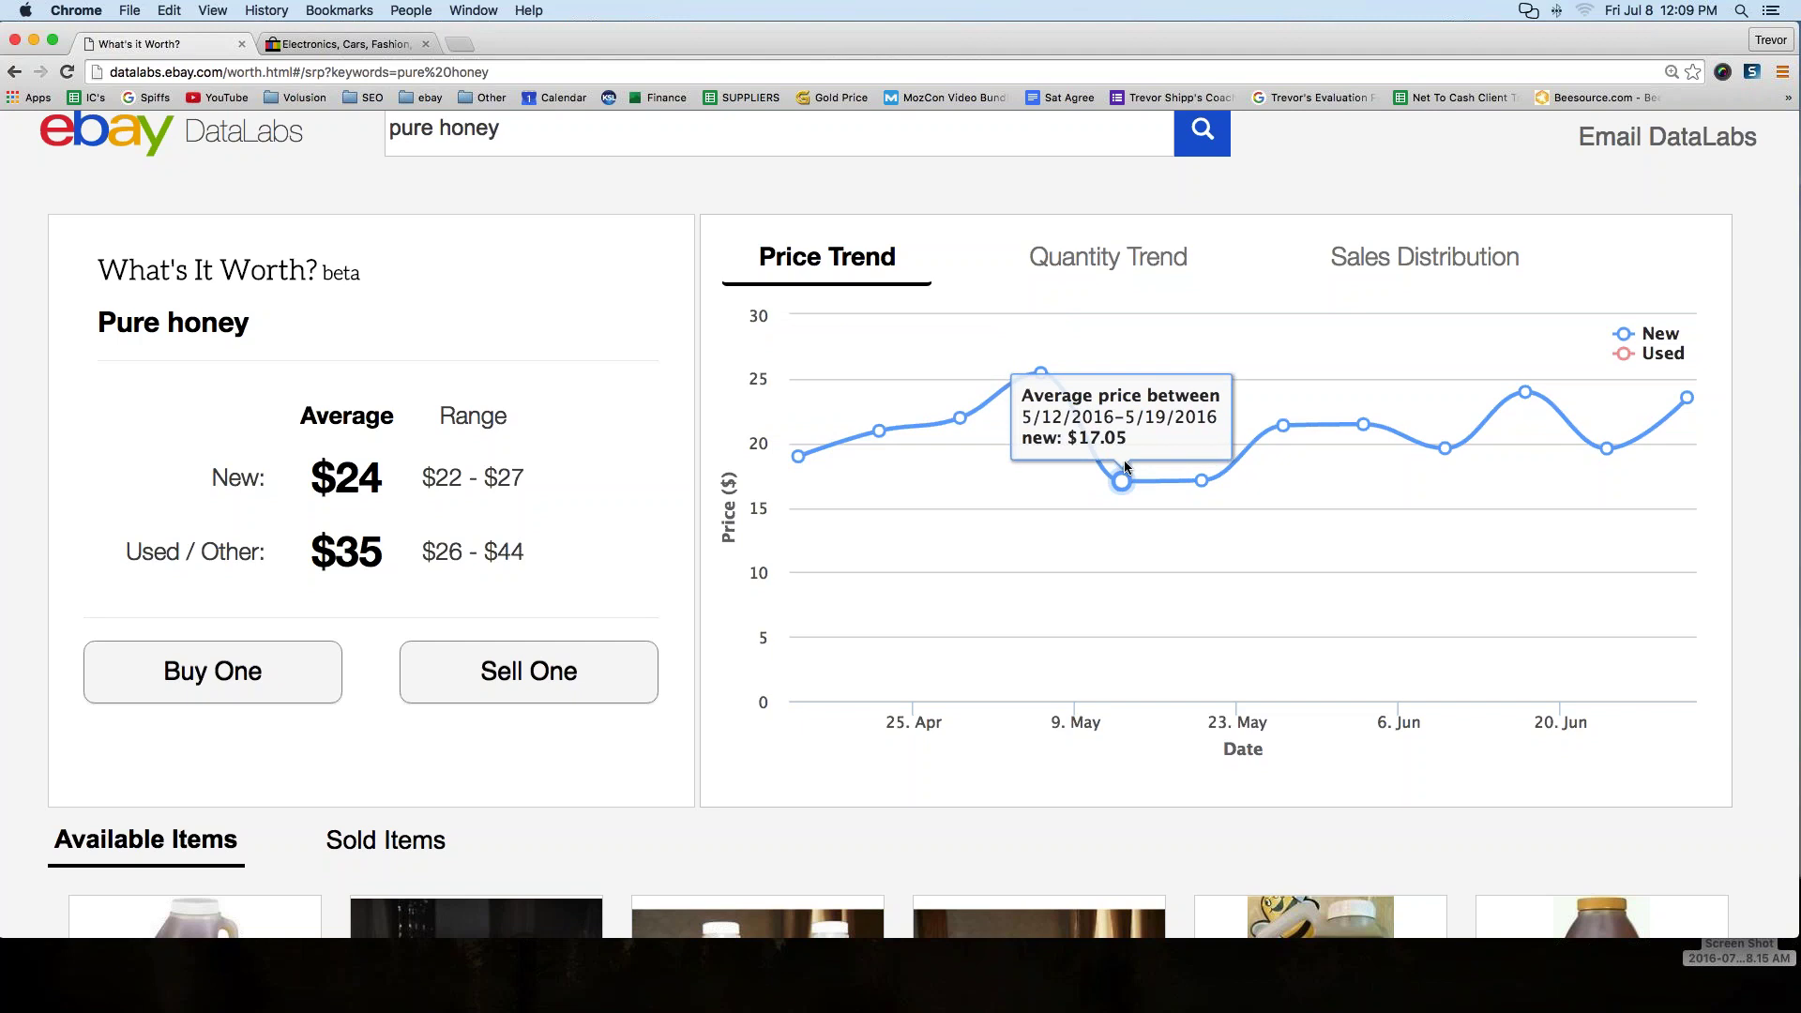
{"action": "mouse_move", "coordinate": [1054, 398]}
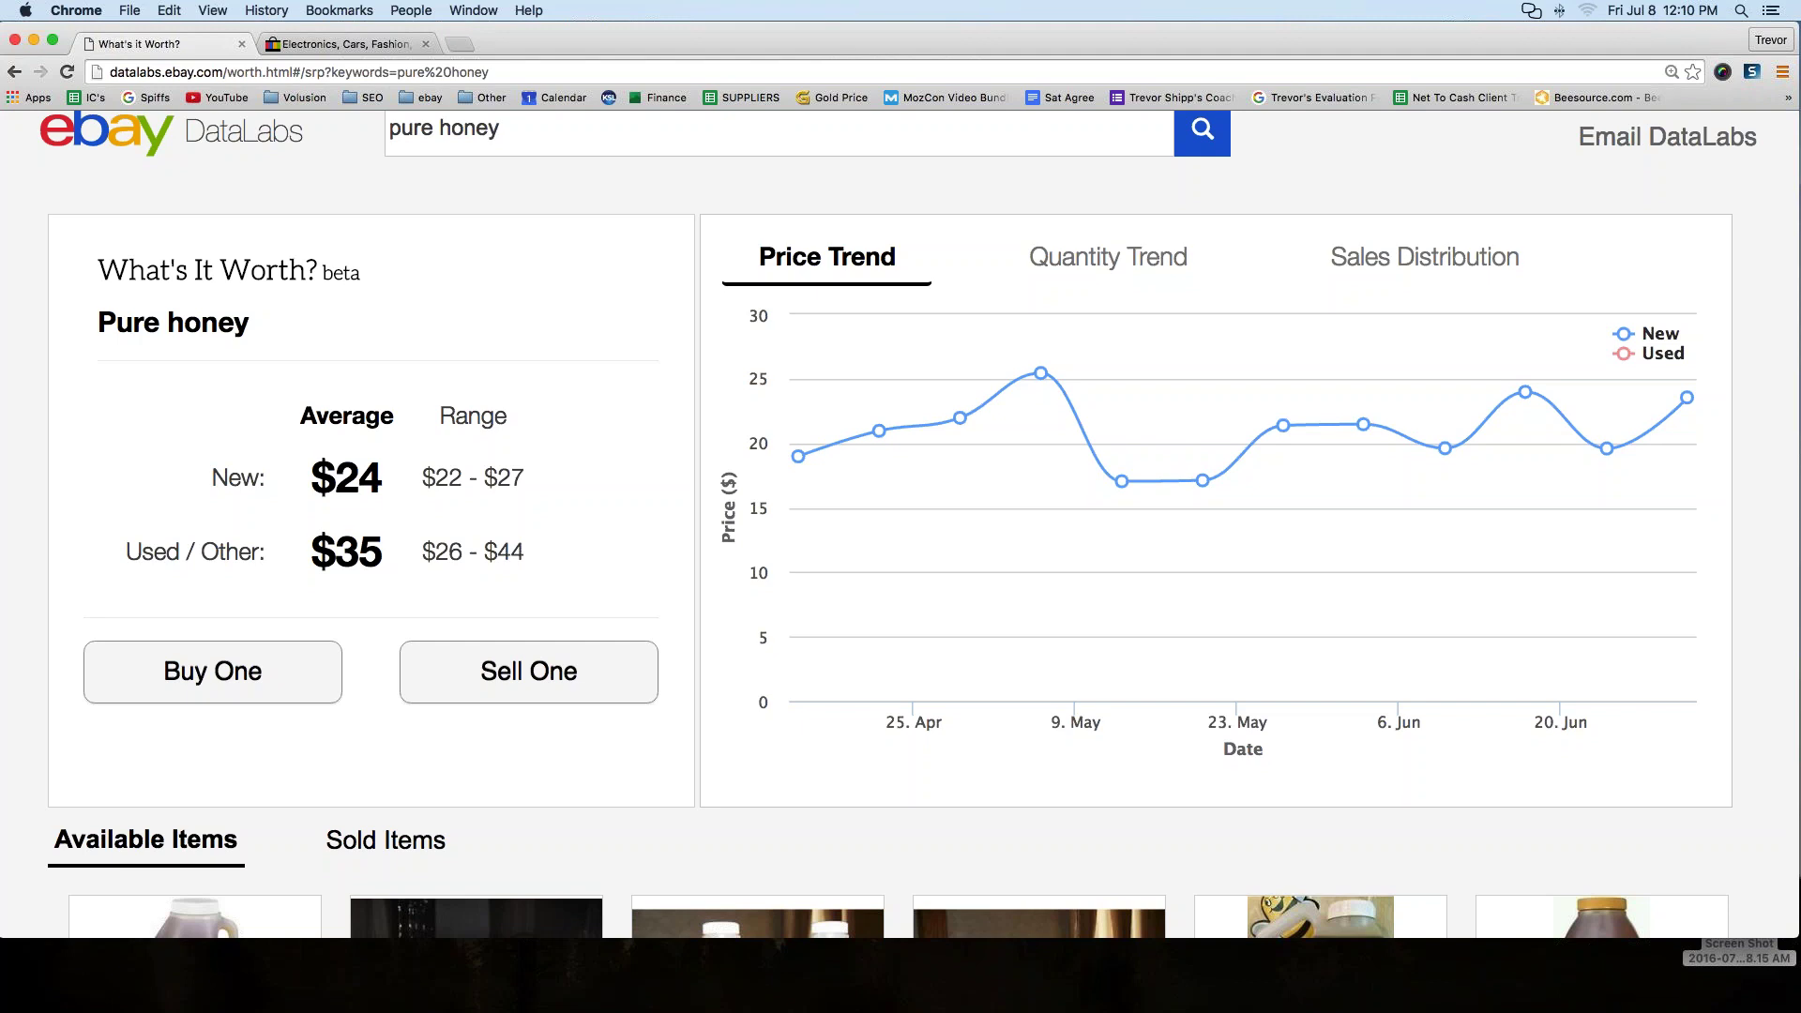
{"action": "scroll", "coordinate": [901, 526], "scroll_direction": "down", "scroll_amount": 6}
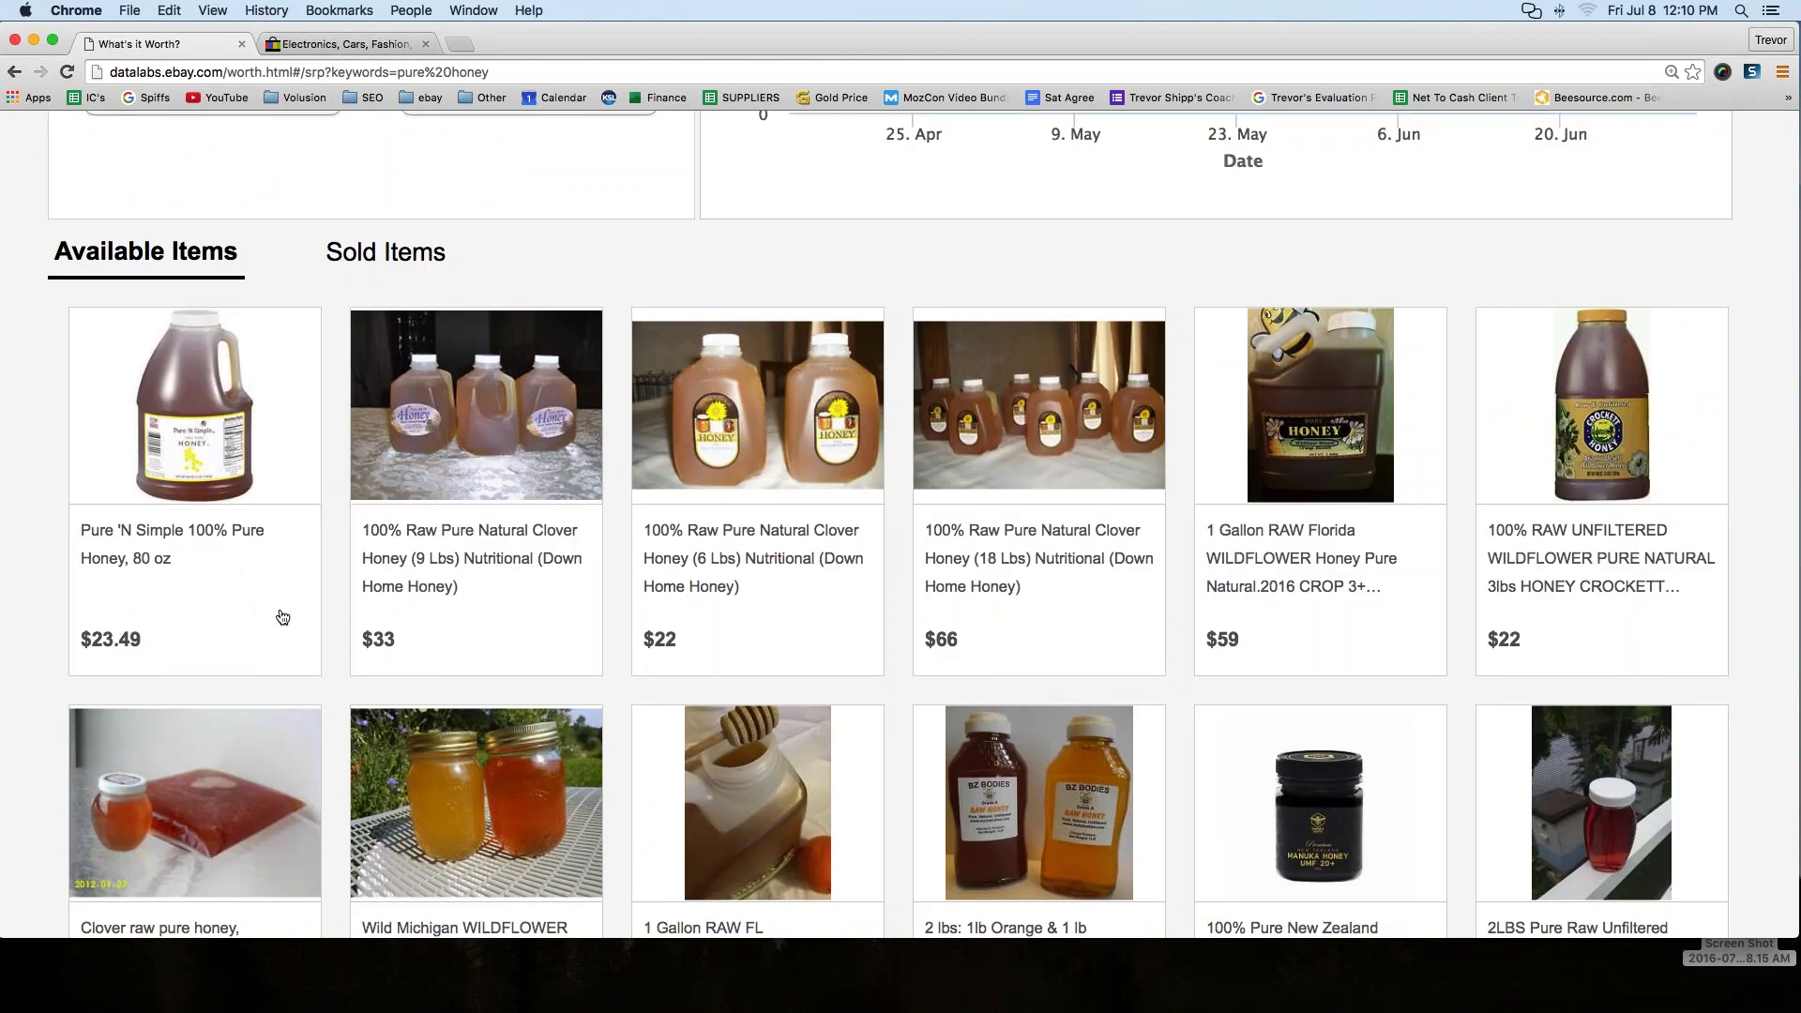
{"action": "scroll", "coordinate": [290, 575], "scroll_direction": "down", "scroll_amount": 1}
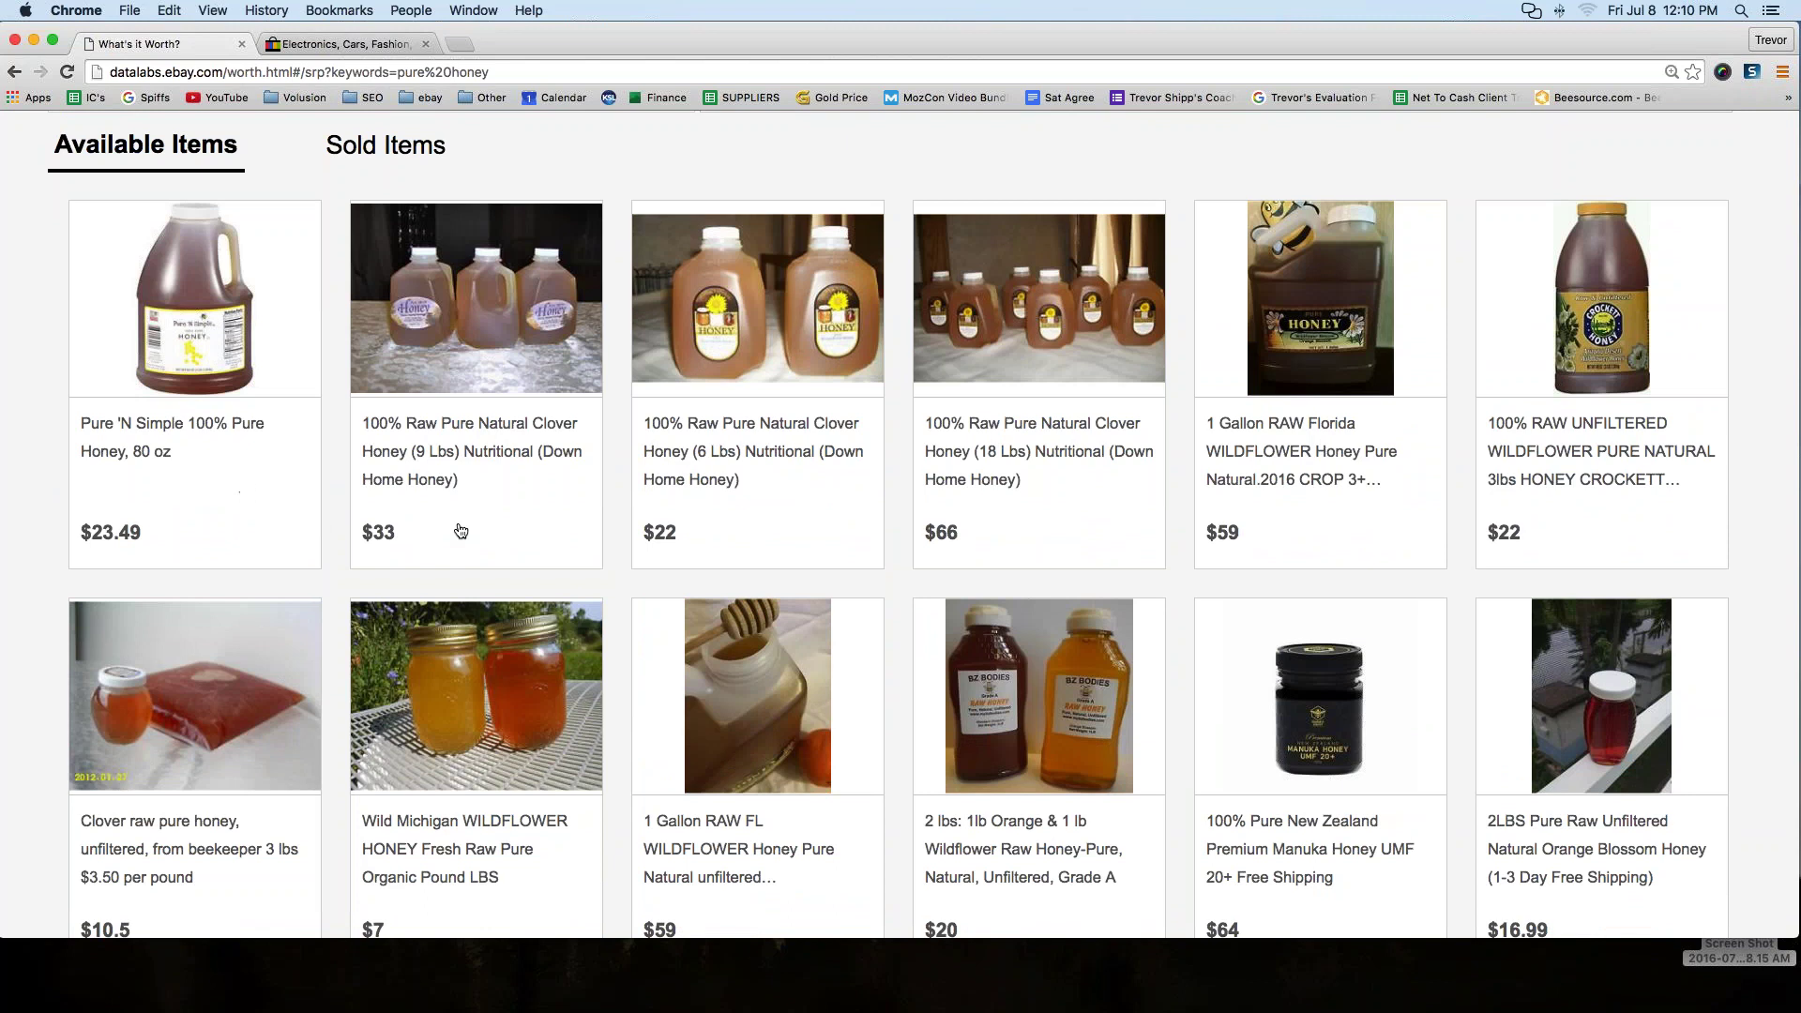
{"action": "scroll", "coordinate": [461, 531], "scroll_direction": "up", "scroll_amount": 10}
{"action": "left_click", "coordinate": [462, 177]}
- Change the query to 'gallon pure honey' and run the lookup
{"action": "type", "text": "1 gallonpure honey"}
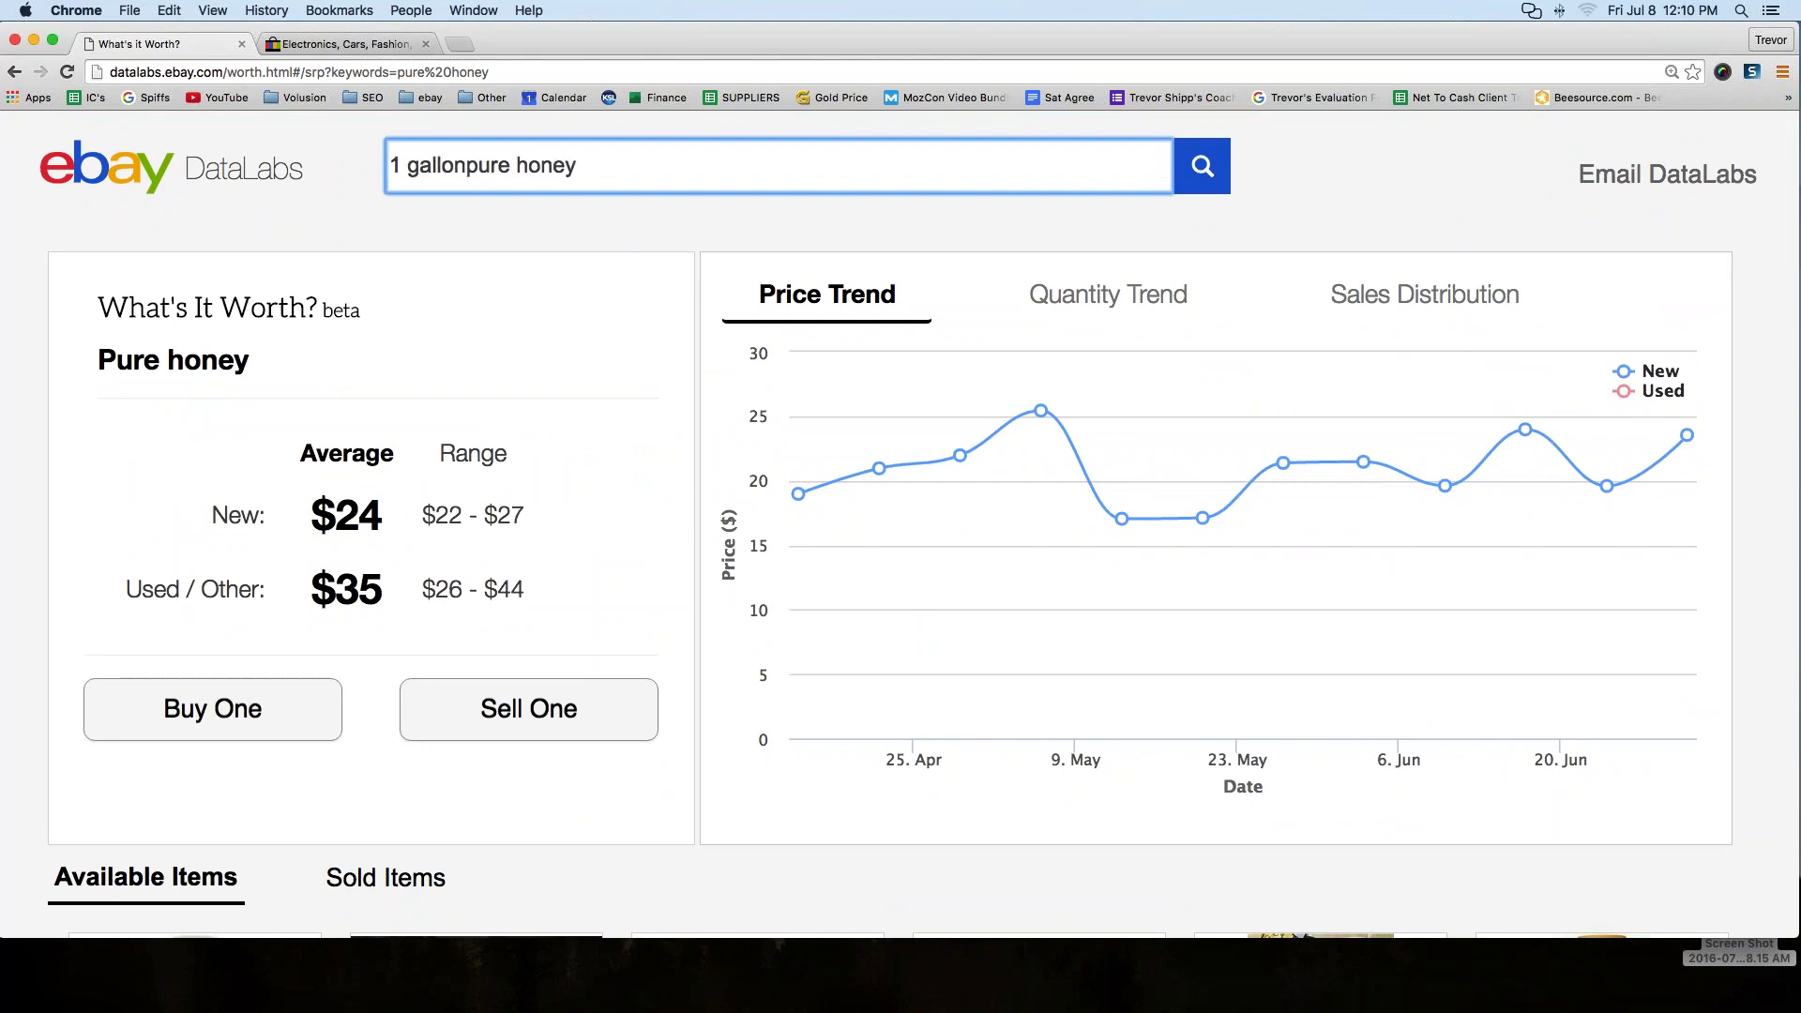
{"action": "left_click", "coordinate": [405, 165]}
{"action": "key", "text": "BackSpace"}
{"action": "key", "text": "BackSpace"}
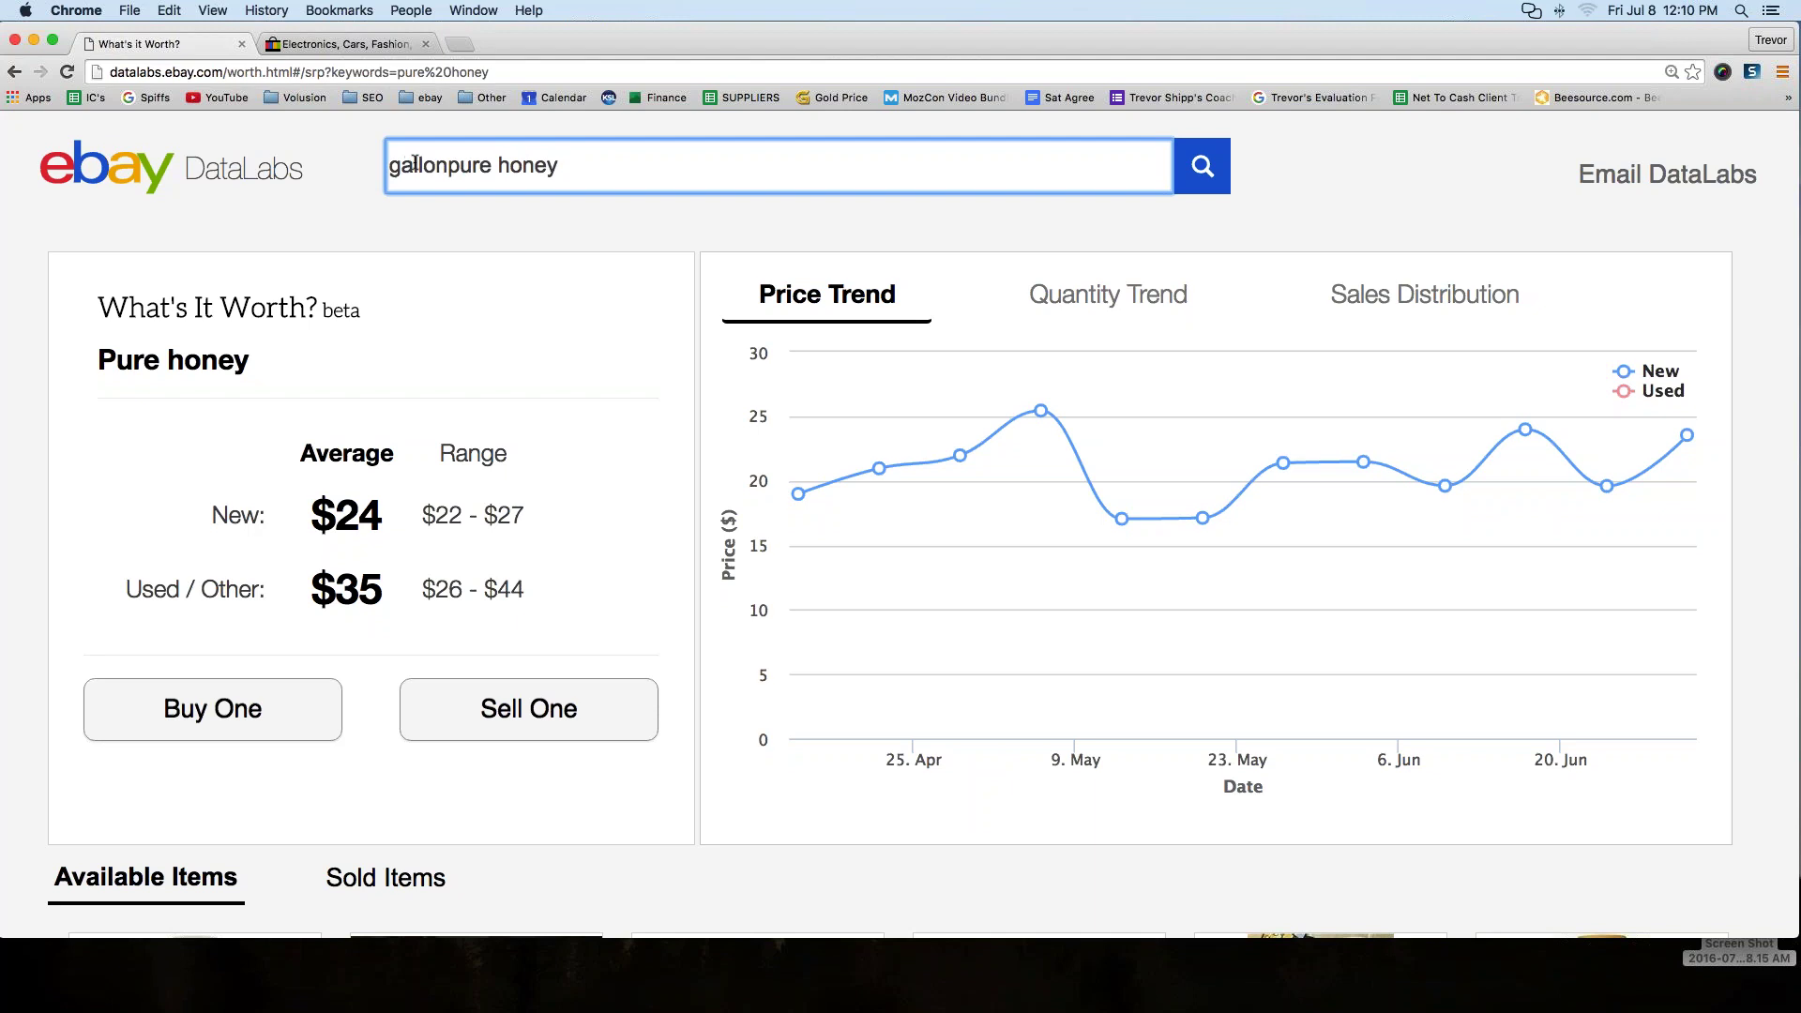
{"action": "left_click", "coordinate": [450, 165]}
{"action": "key", "text": "Return"}
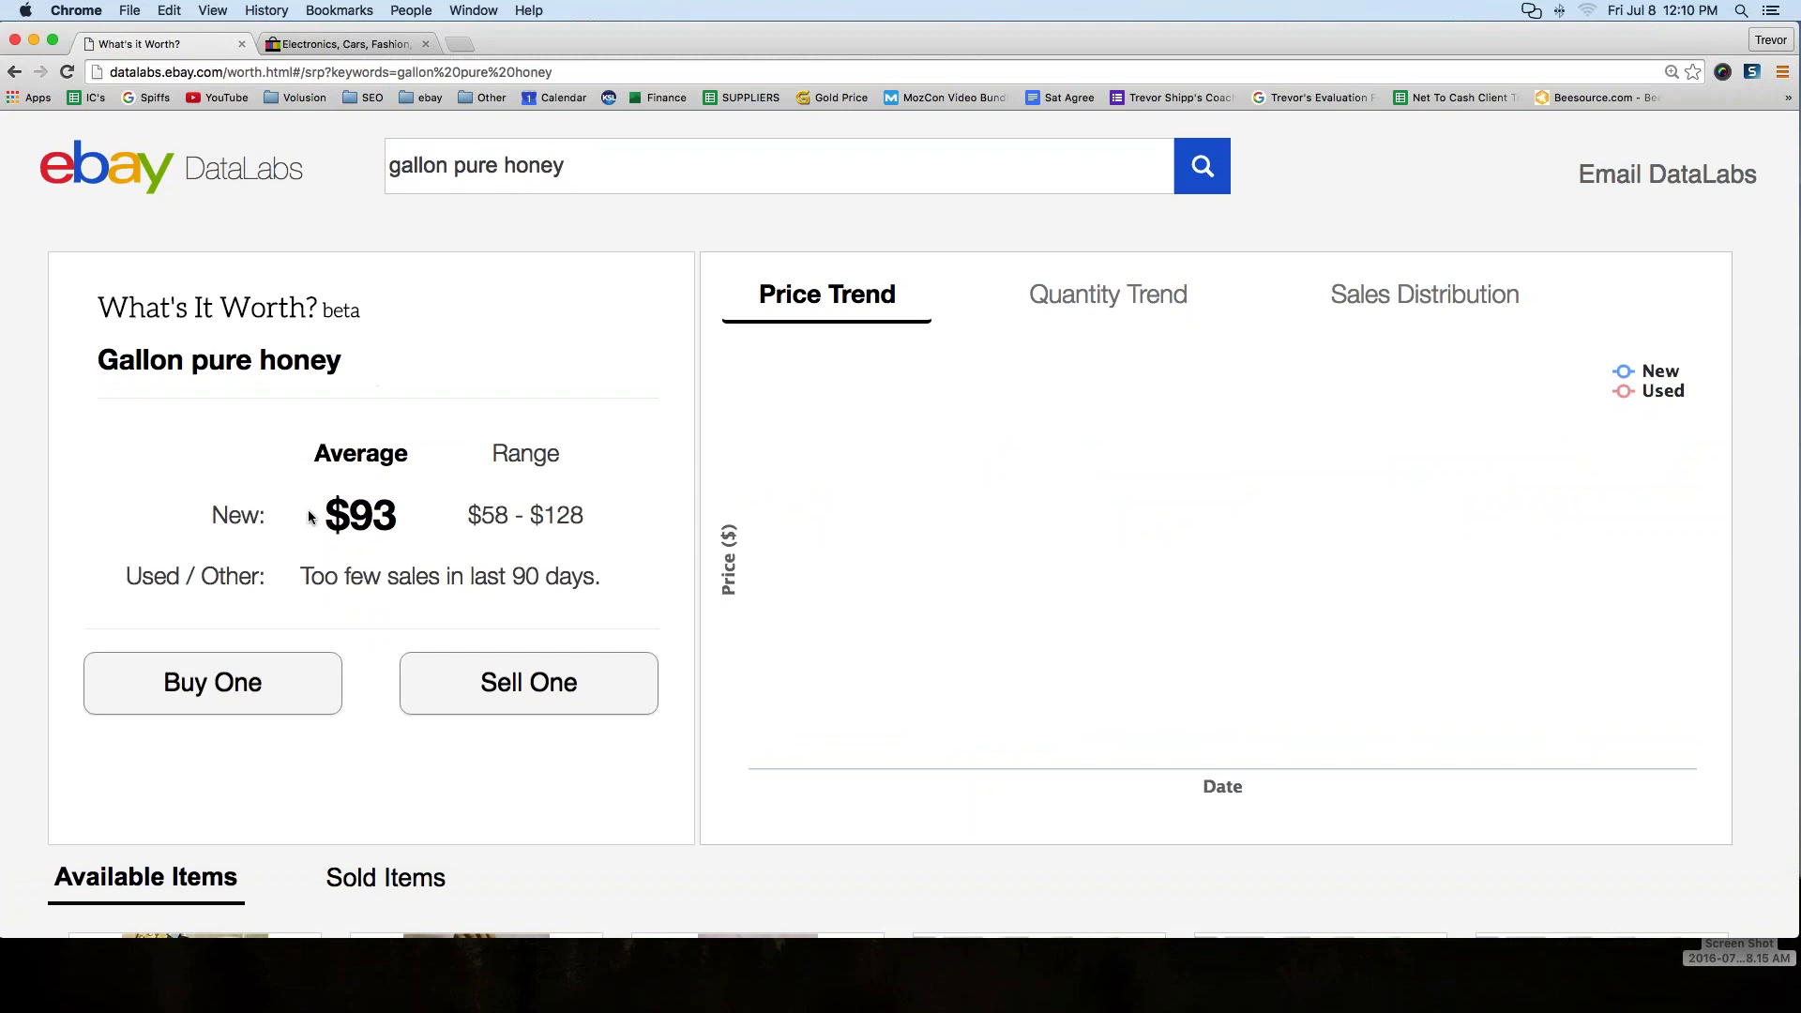
- Highlight the $93 new average and scroll through the gallon honey results
{"action": "left_click_drag", "start_coordinate": [314, 515], "coordinate": [396, 513]}
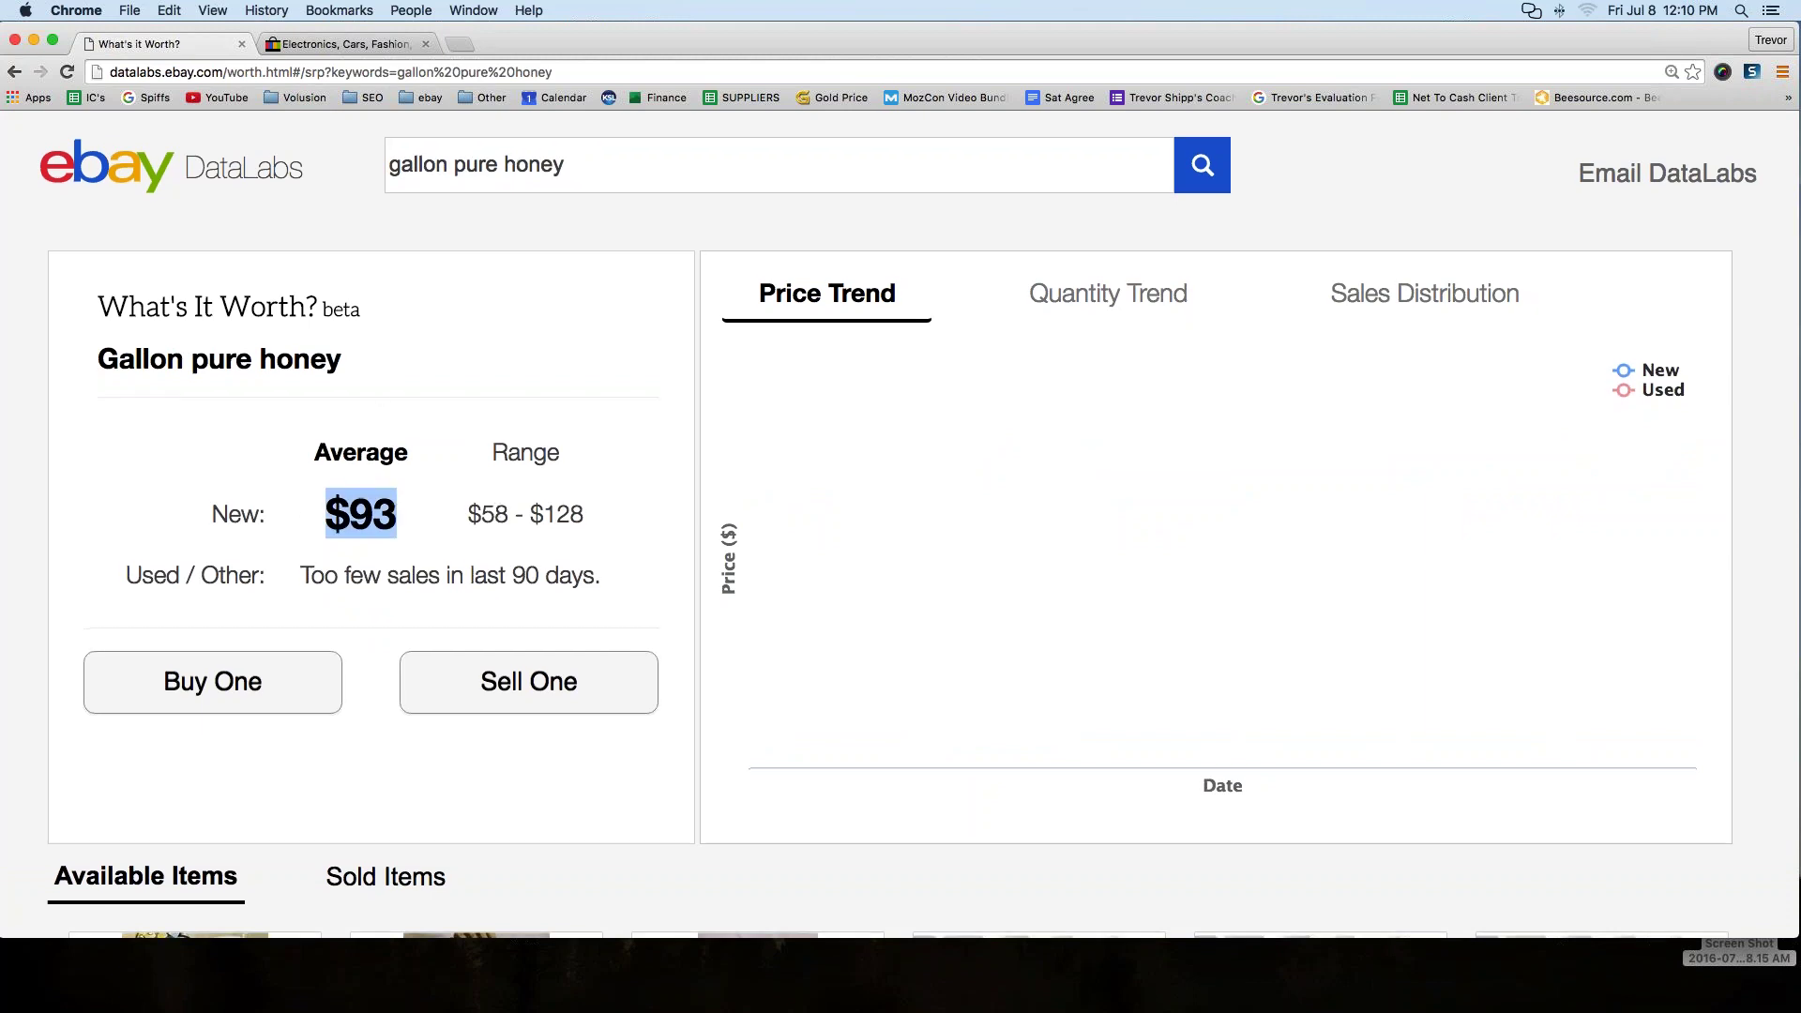
{"action": "scroll", "coordinate": [395, 513], "scroll_direction": "down", "scroll_amount": 6}
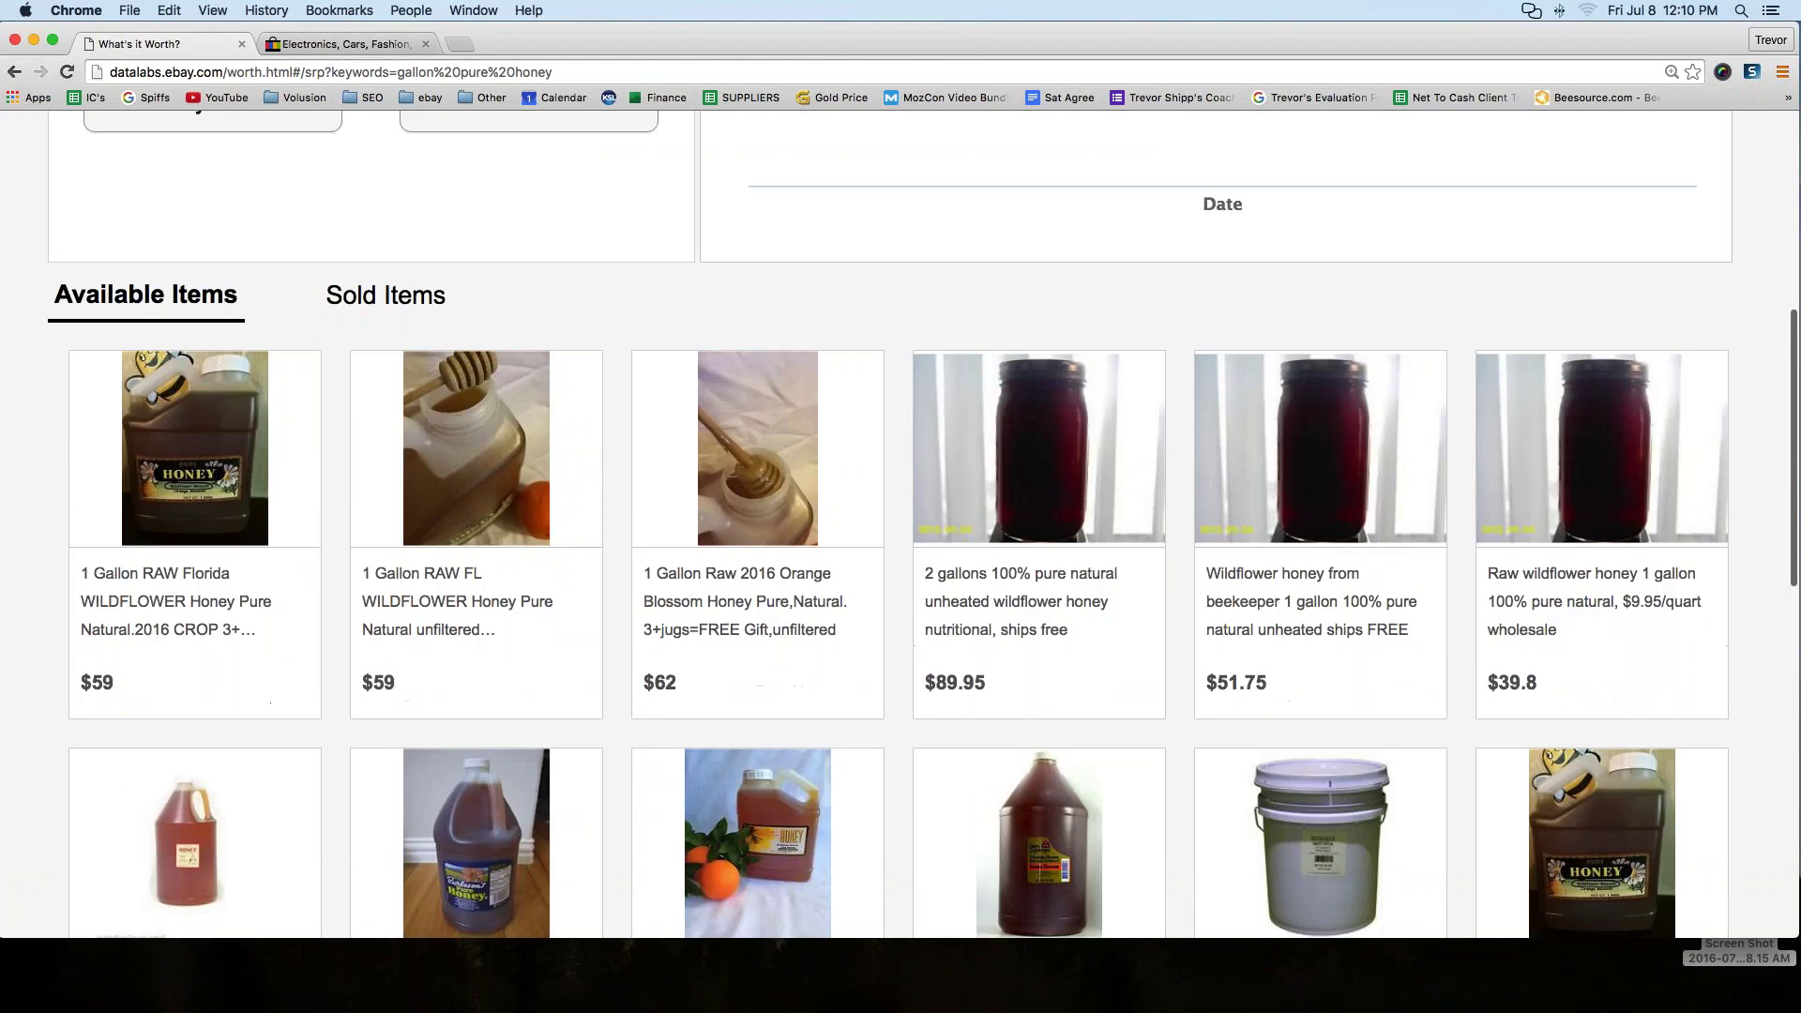
{"action": "scroll", "coordinate": [396, 554], "scroll_direction": "down", "scroll_amount": 1}
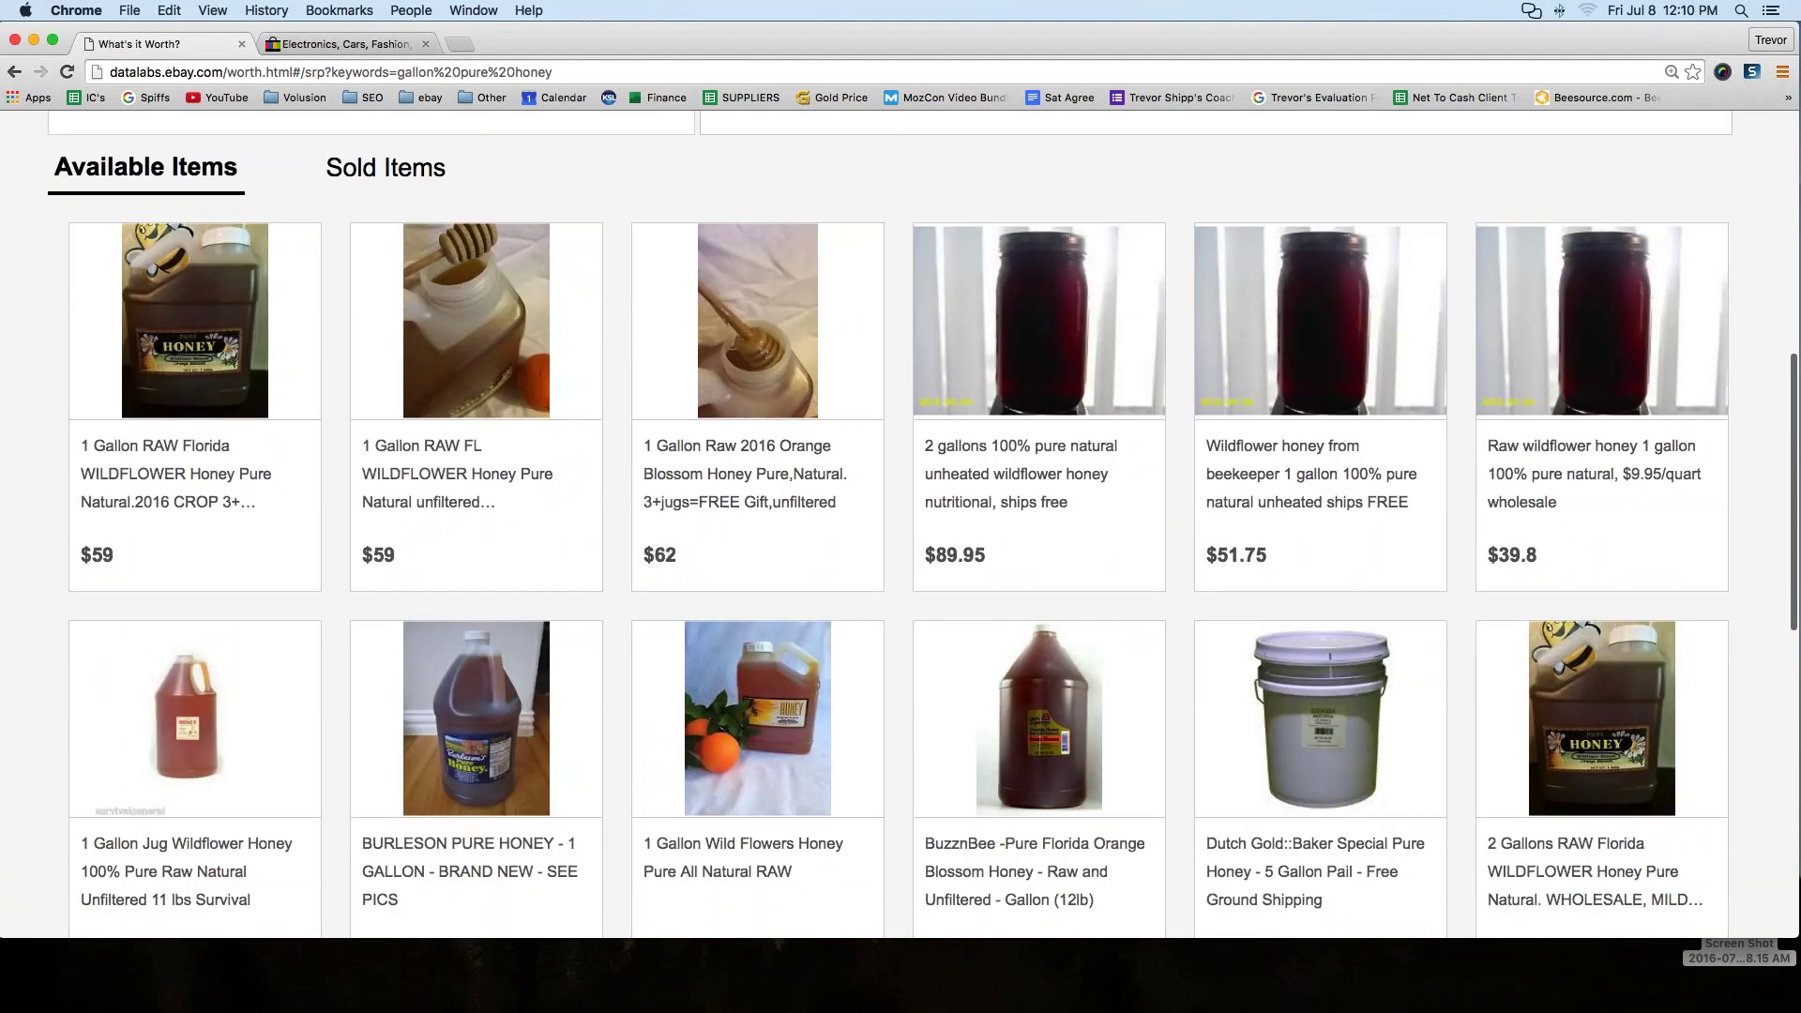
{"action": "scroll", "coordinate": [117, 374], "scroll_direction": "down", "scroll_amount": 1}
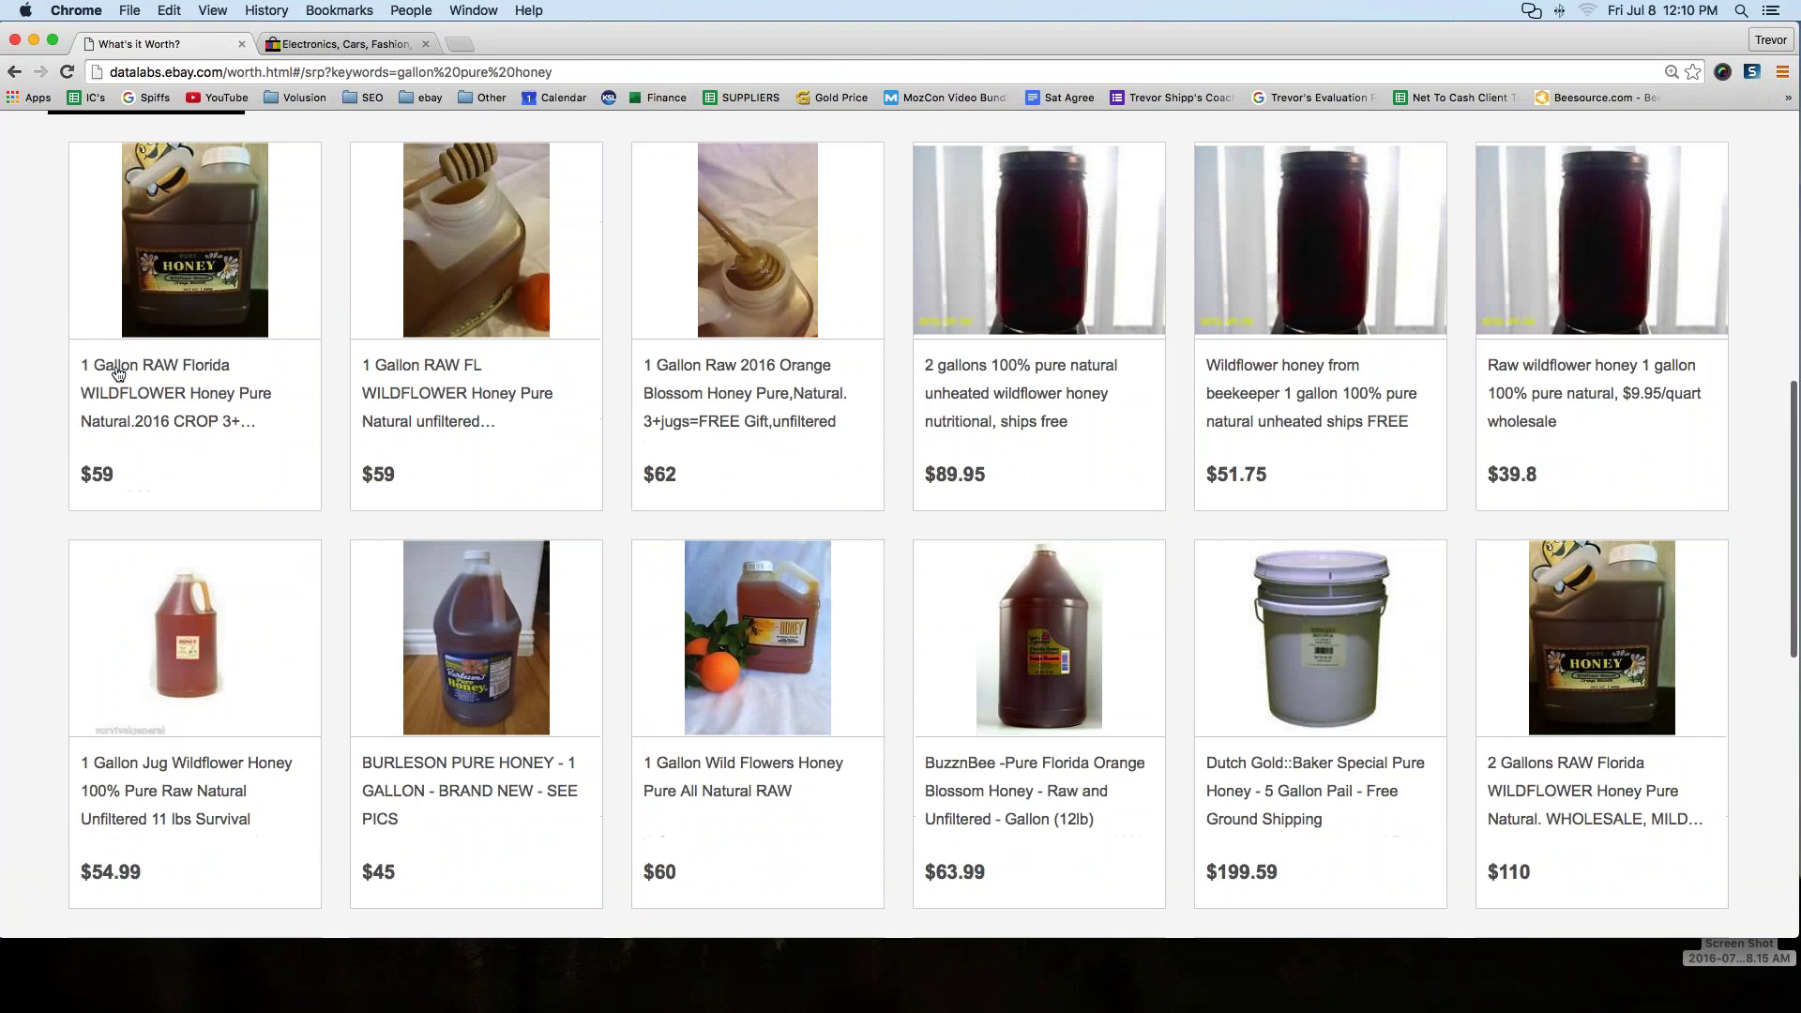
{"action": "scroll", "coordinate": [569, 615], "scroll_direction": "down", "scroll_amount": 1}
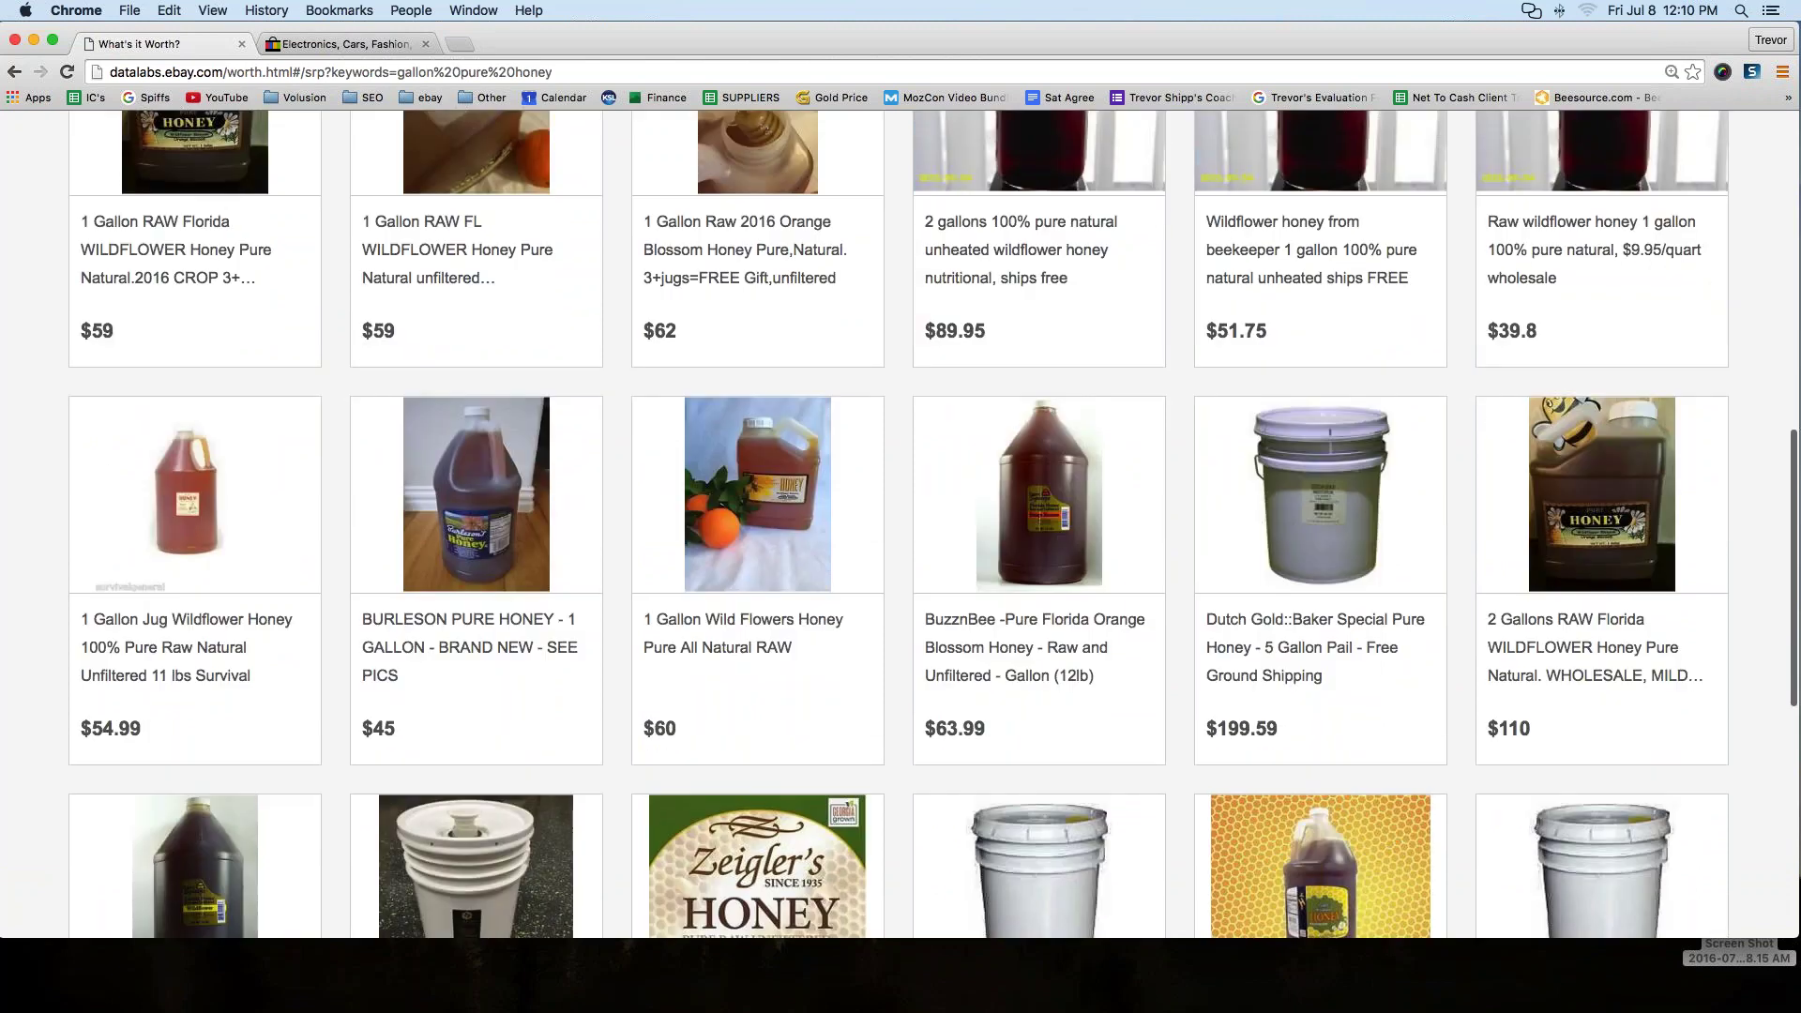
{"action": "scroll", "coordinate": [569, 615], "scroll_direction": "up", "scroll_amount": 10}
- Search for '1 gallon pure honey' instead
{"action": "left_click", "coordinate": [392, 166]}
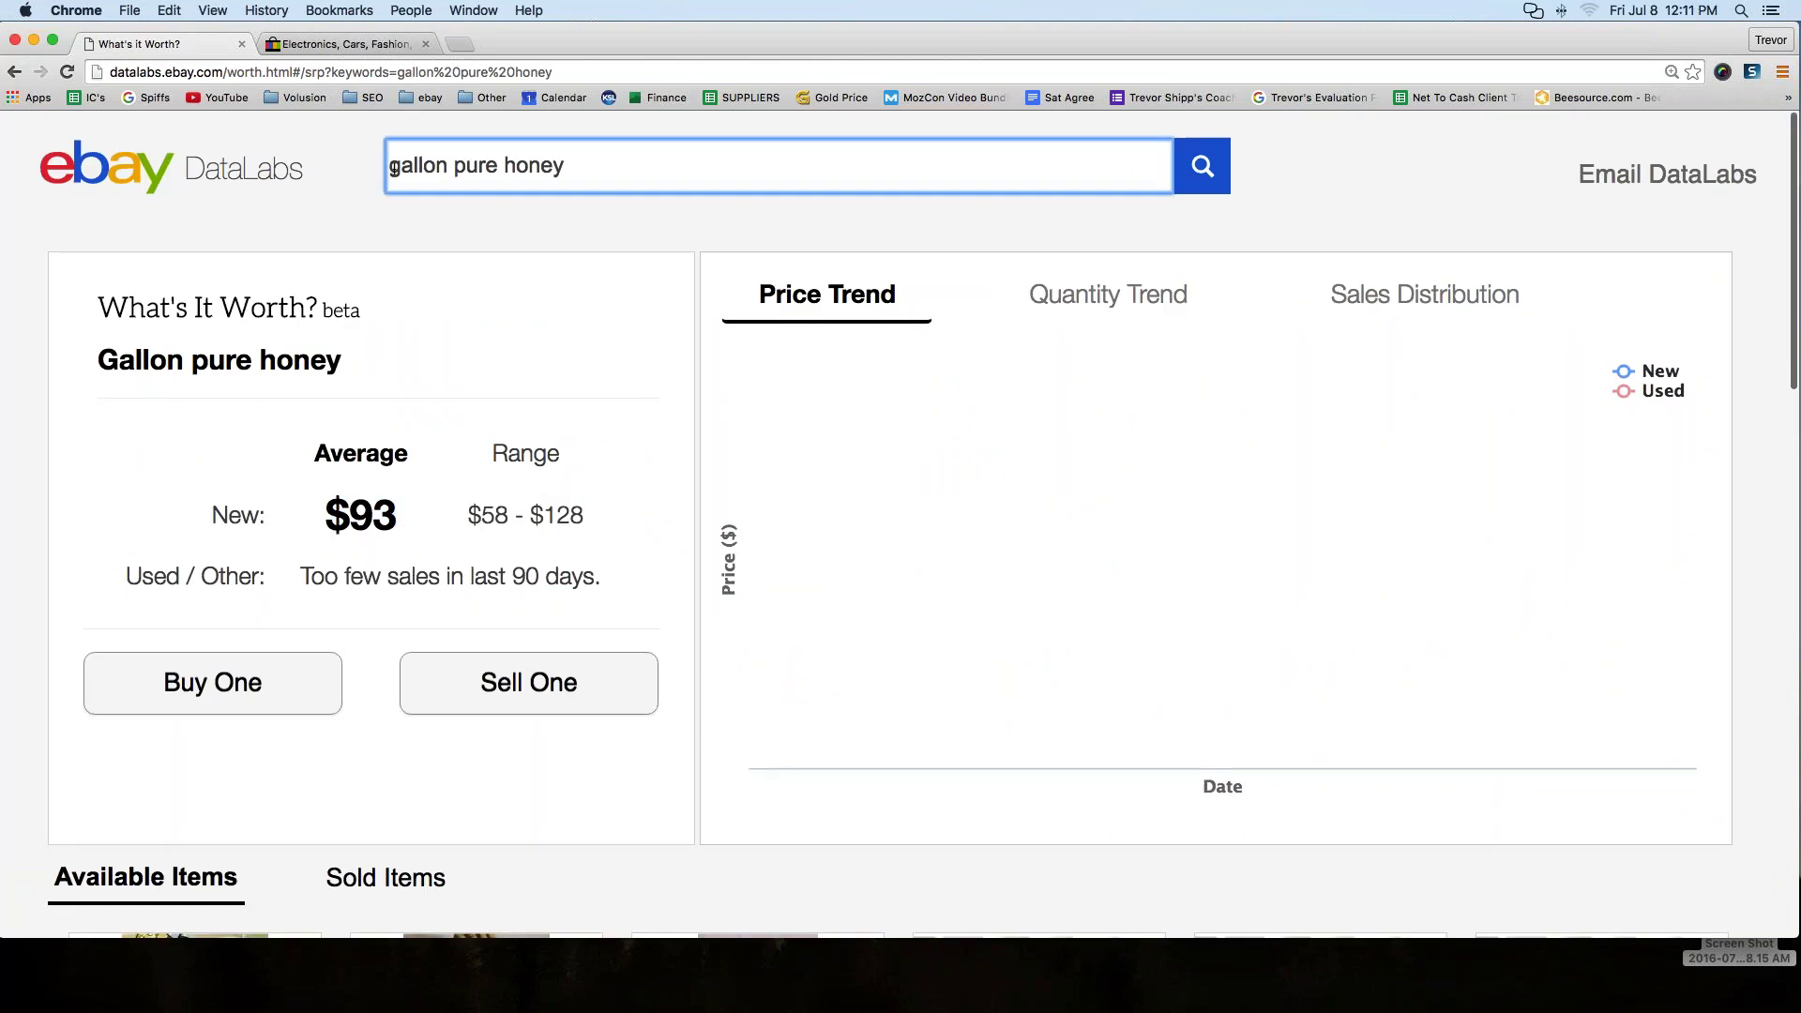
{"action": "type", "text": "1"}
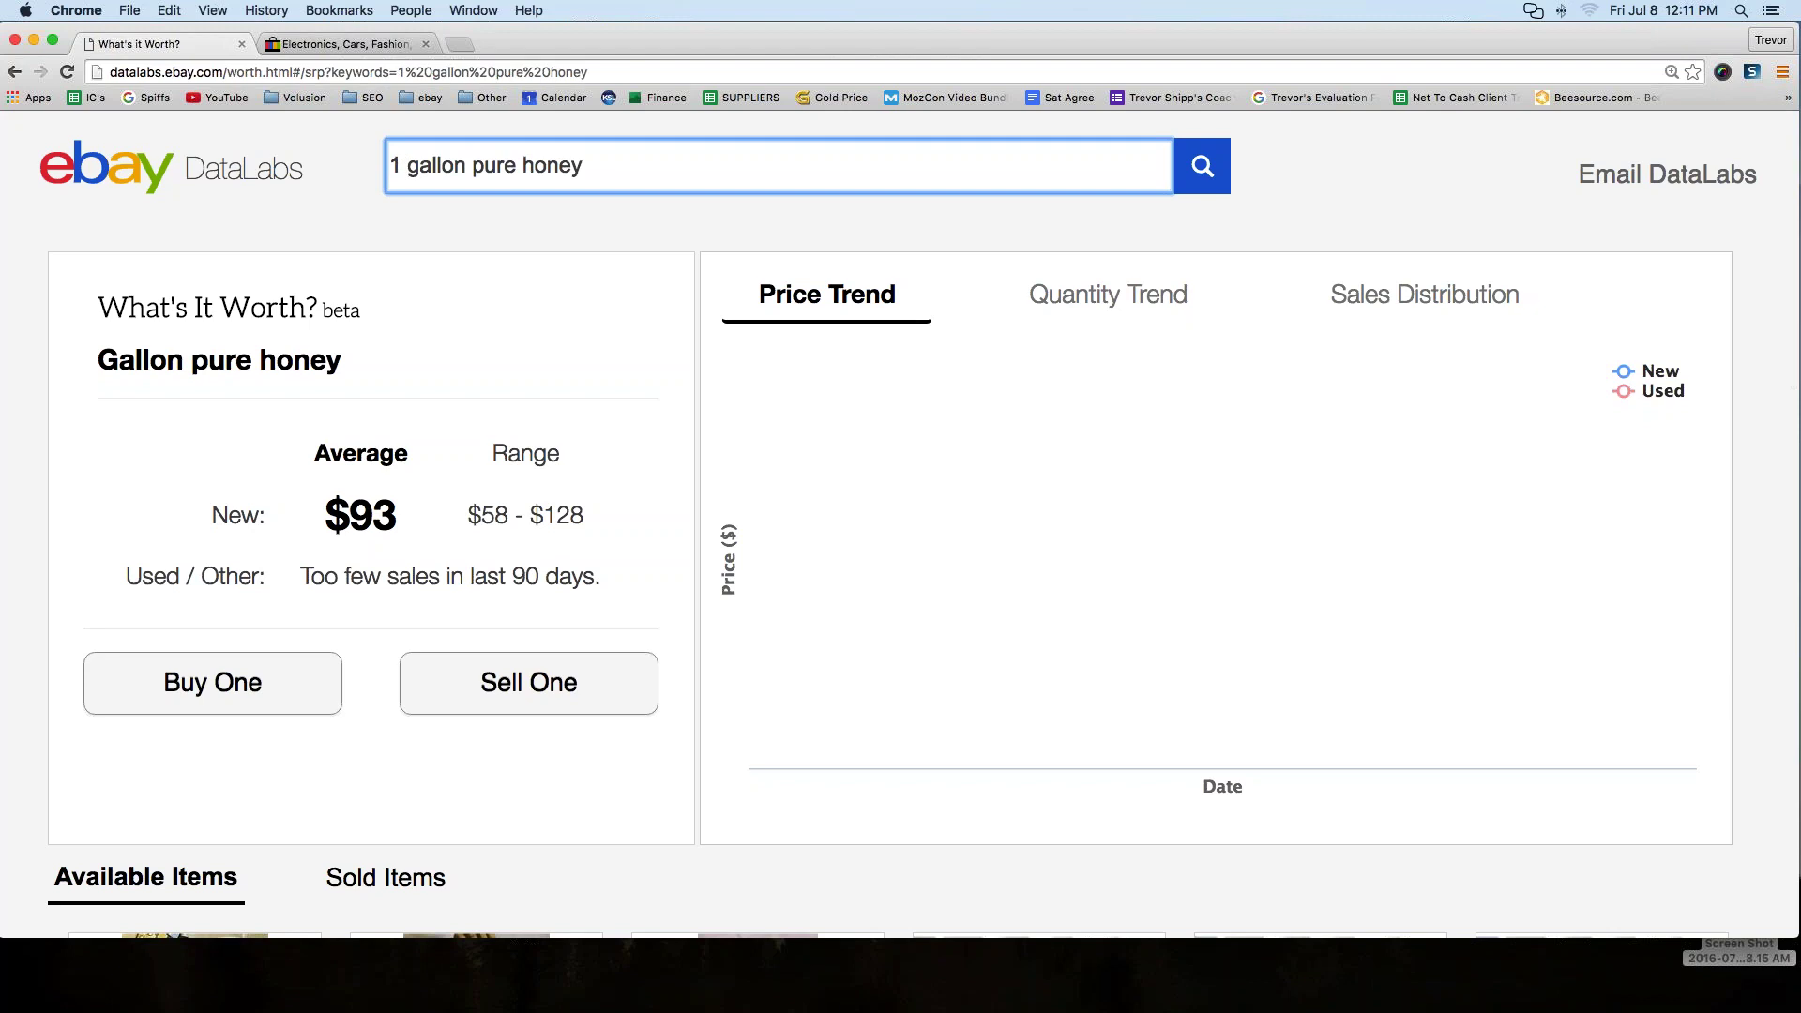
{"action": "key", "text": "Return"}
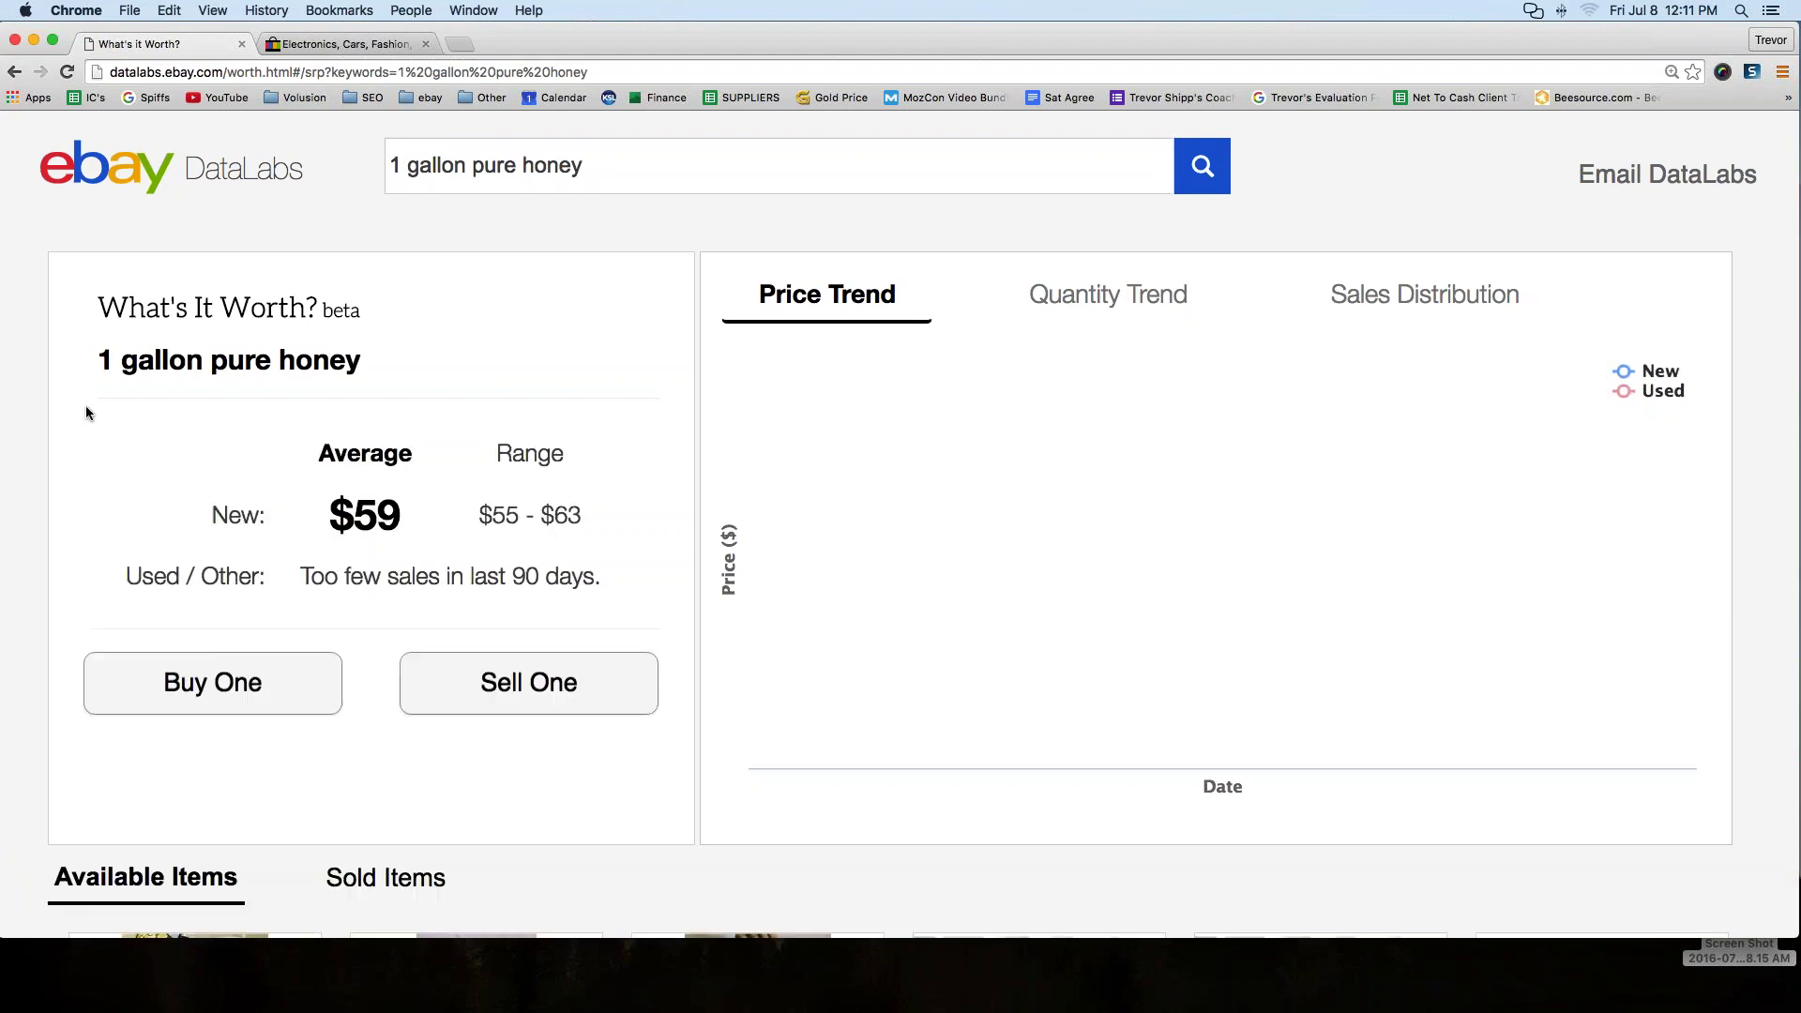
- Scroll toward the Available Items listings, highlighting the $55 - $63 new price range
{"action": "scroll", "coordinate": [94, 406], "scroll_direction": "down", "scroll_amount": 7}
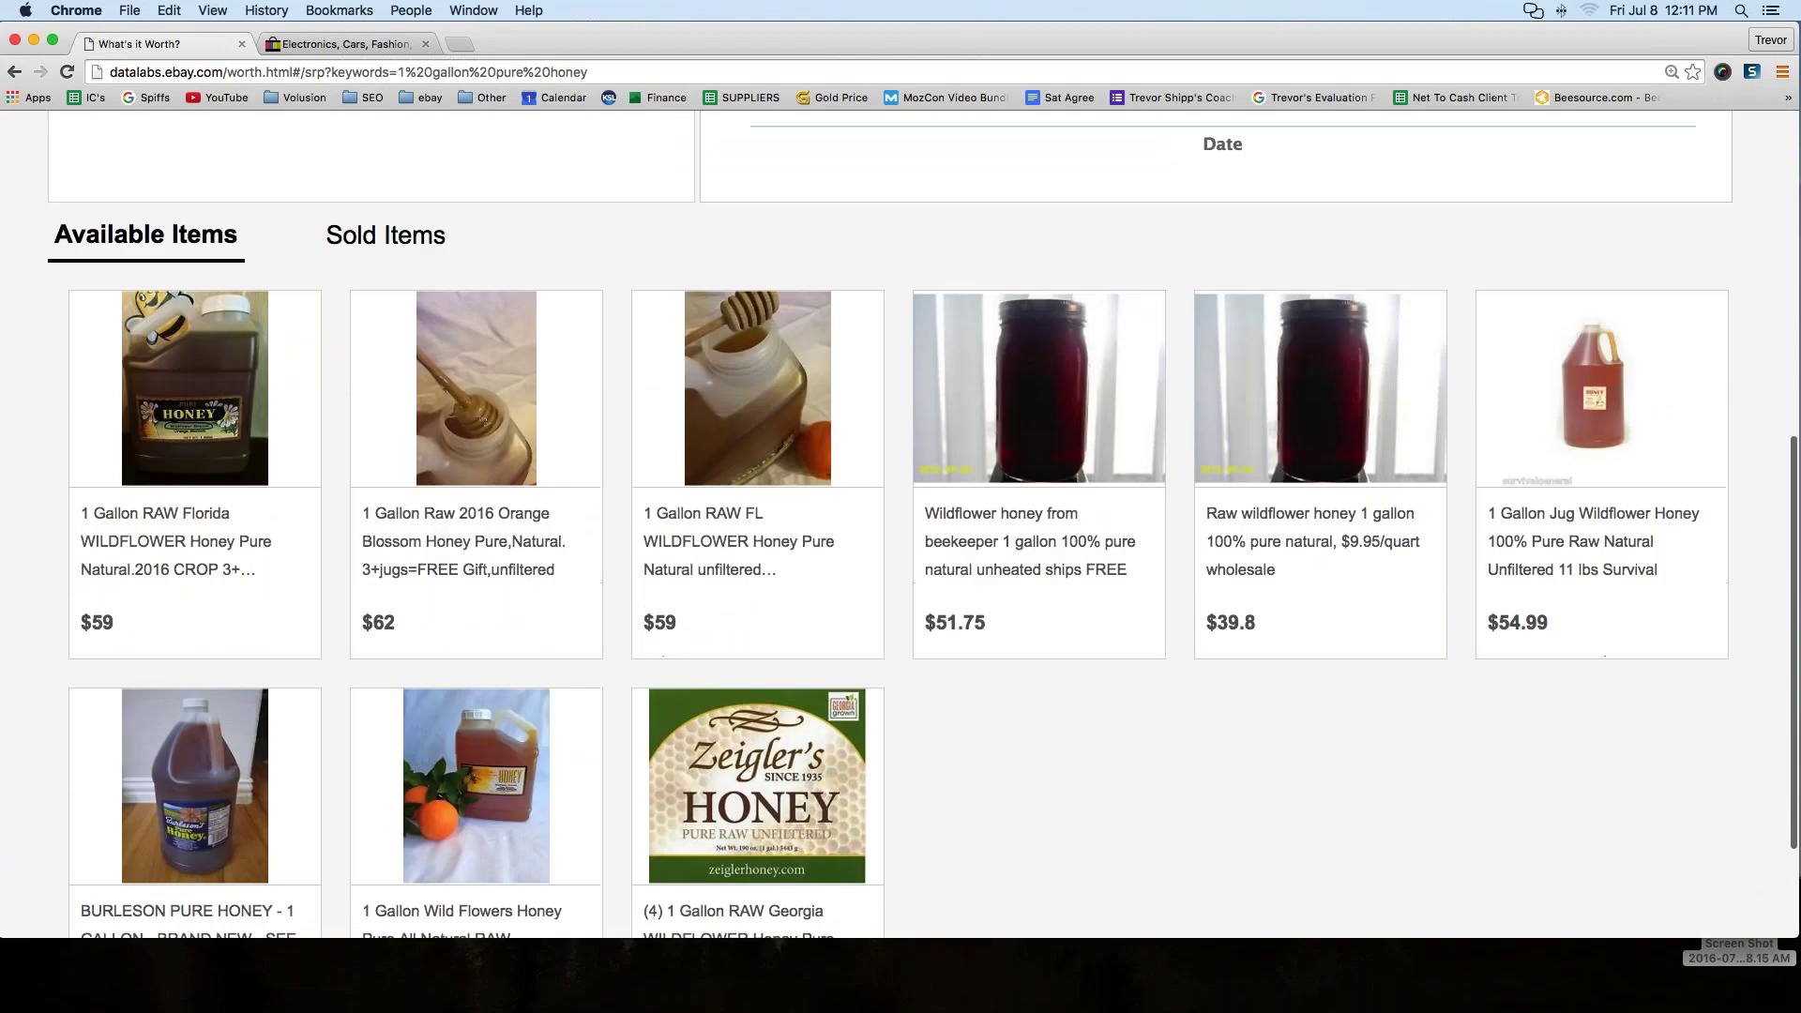
{"action": "scroll", "coordinate": [901, 525], "scroll_direction": "down", "scroll_amount": 1}
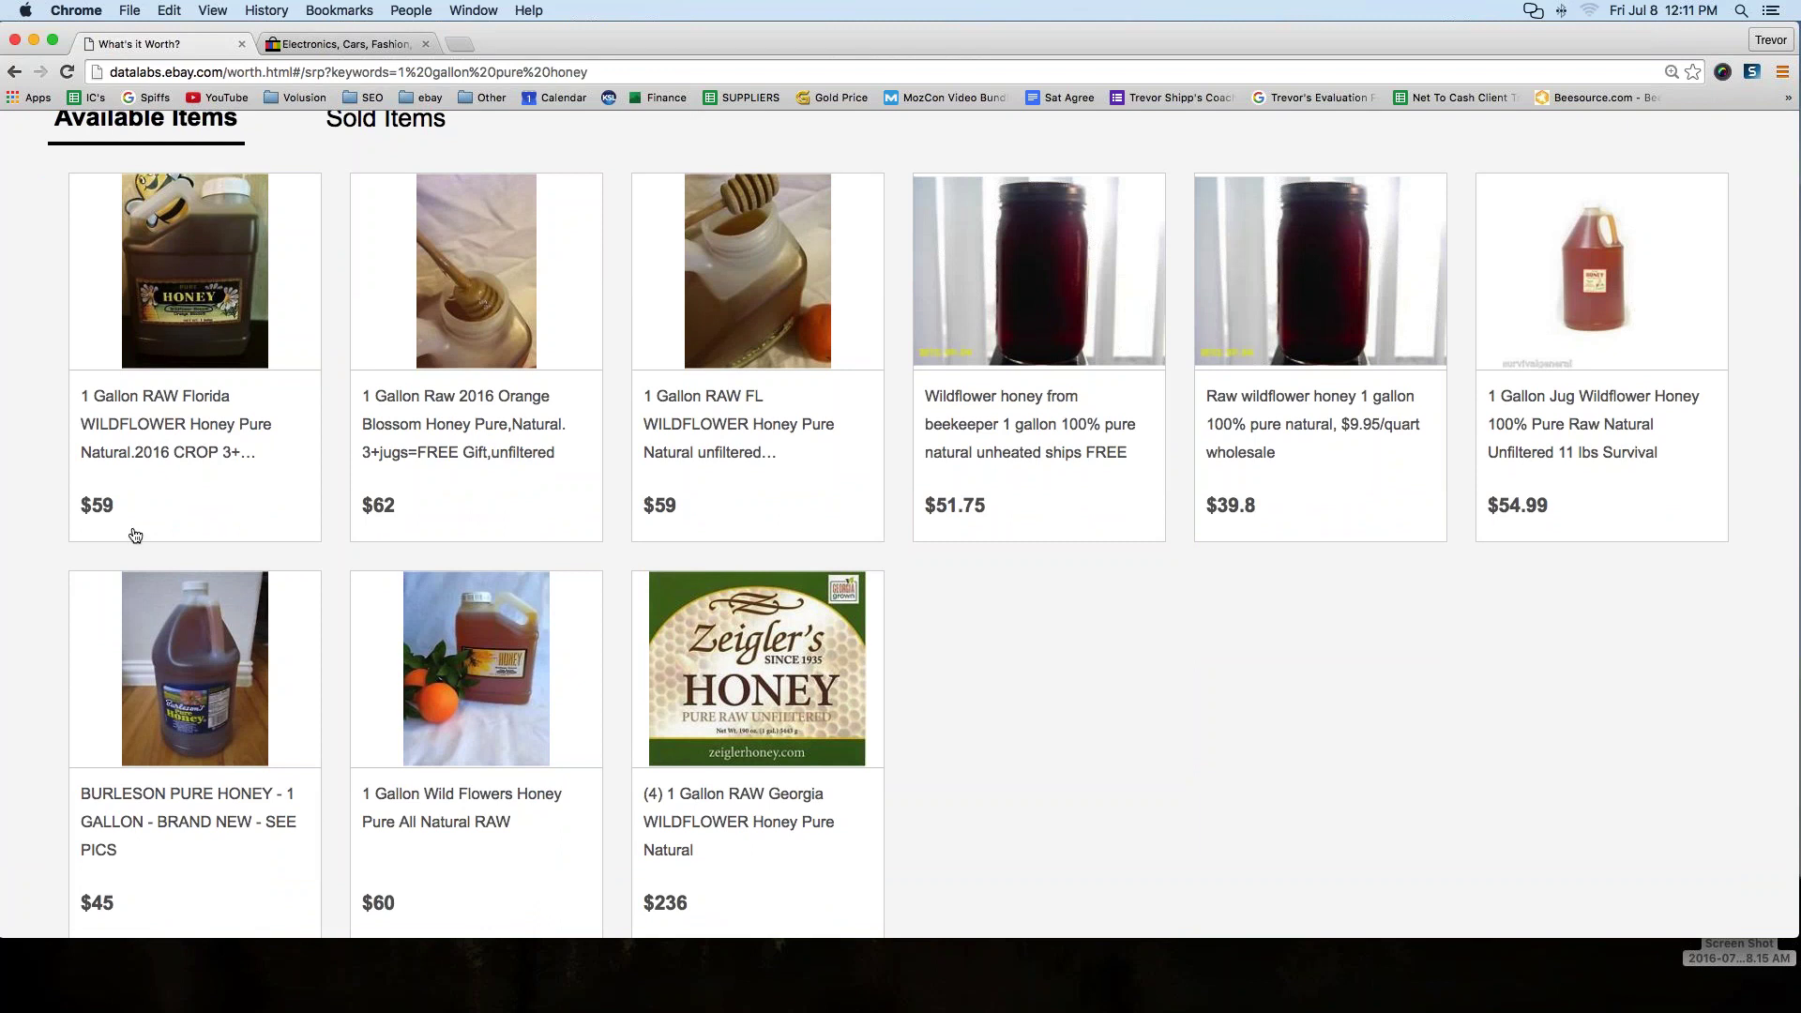
{"action": "scroll", "coordinate": [133, 530], "scroll_direction": "up", "scroll_amount": 10}
{"action": "left_click_drag", "start_coordinate": [479, 514], "coordinate": [586, 514]}
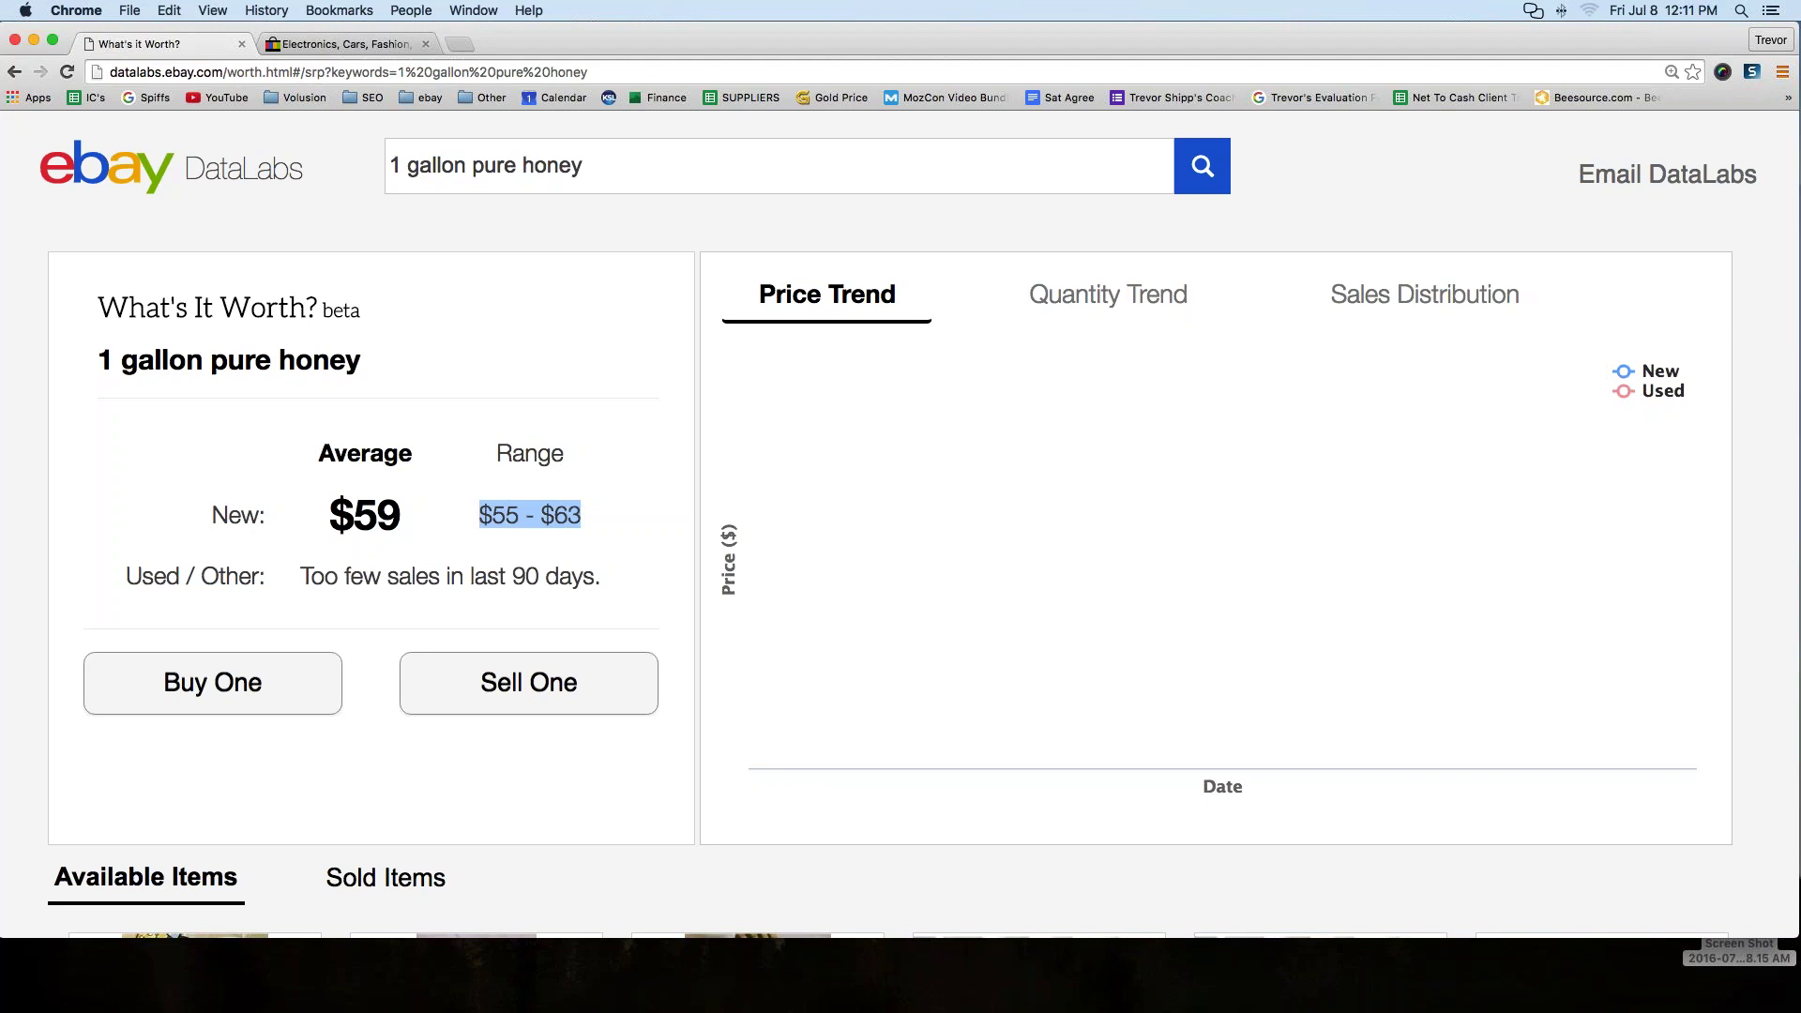
{"action": "scroll", "coordinate": [901, 525], "scroll_direction": "down", "scroll_amount": 10}
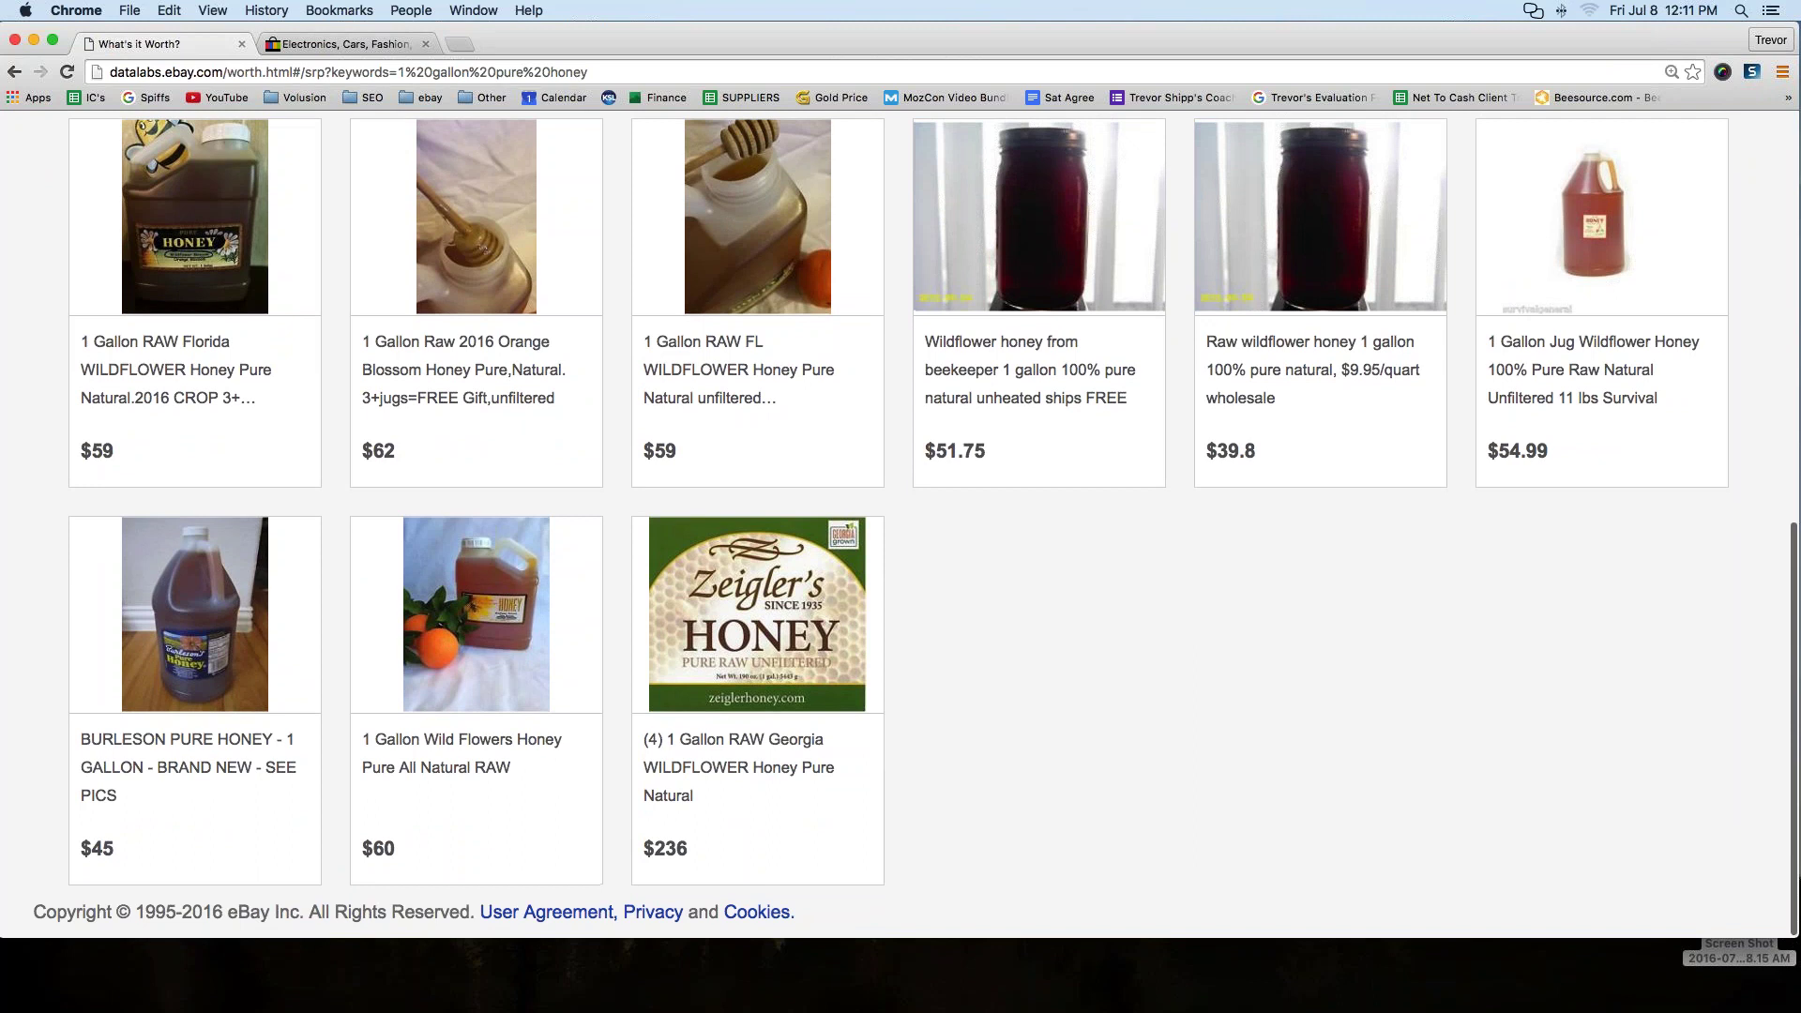
{"action": "scroll", "coordinate": [901, 526], "scroll_direction": "up", "scroll_amount": 1}
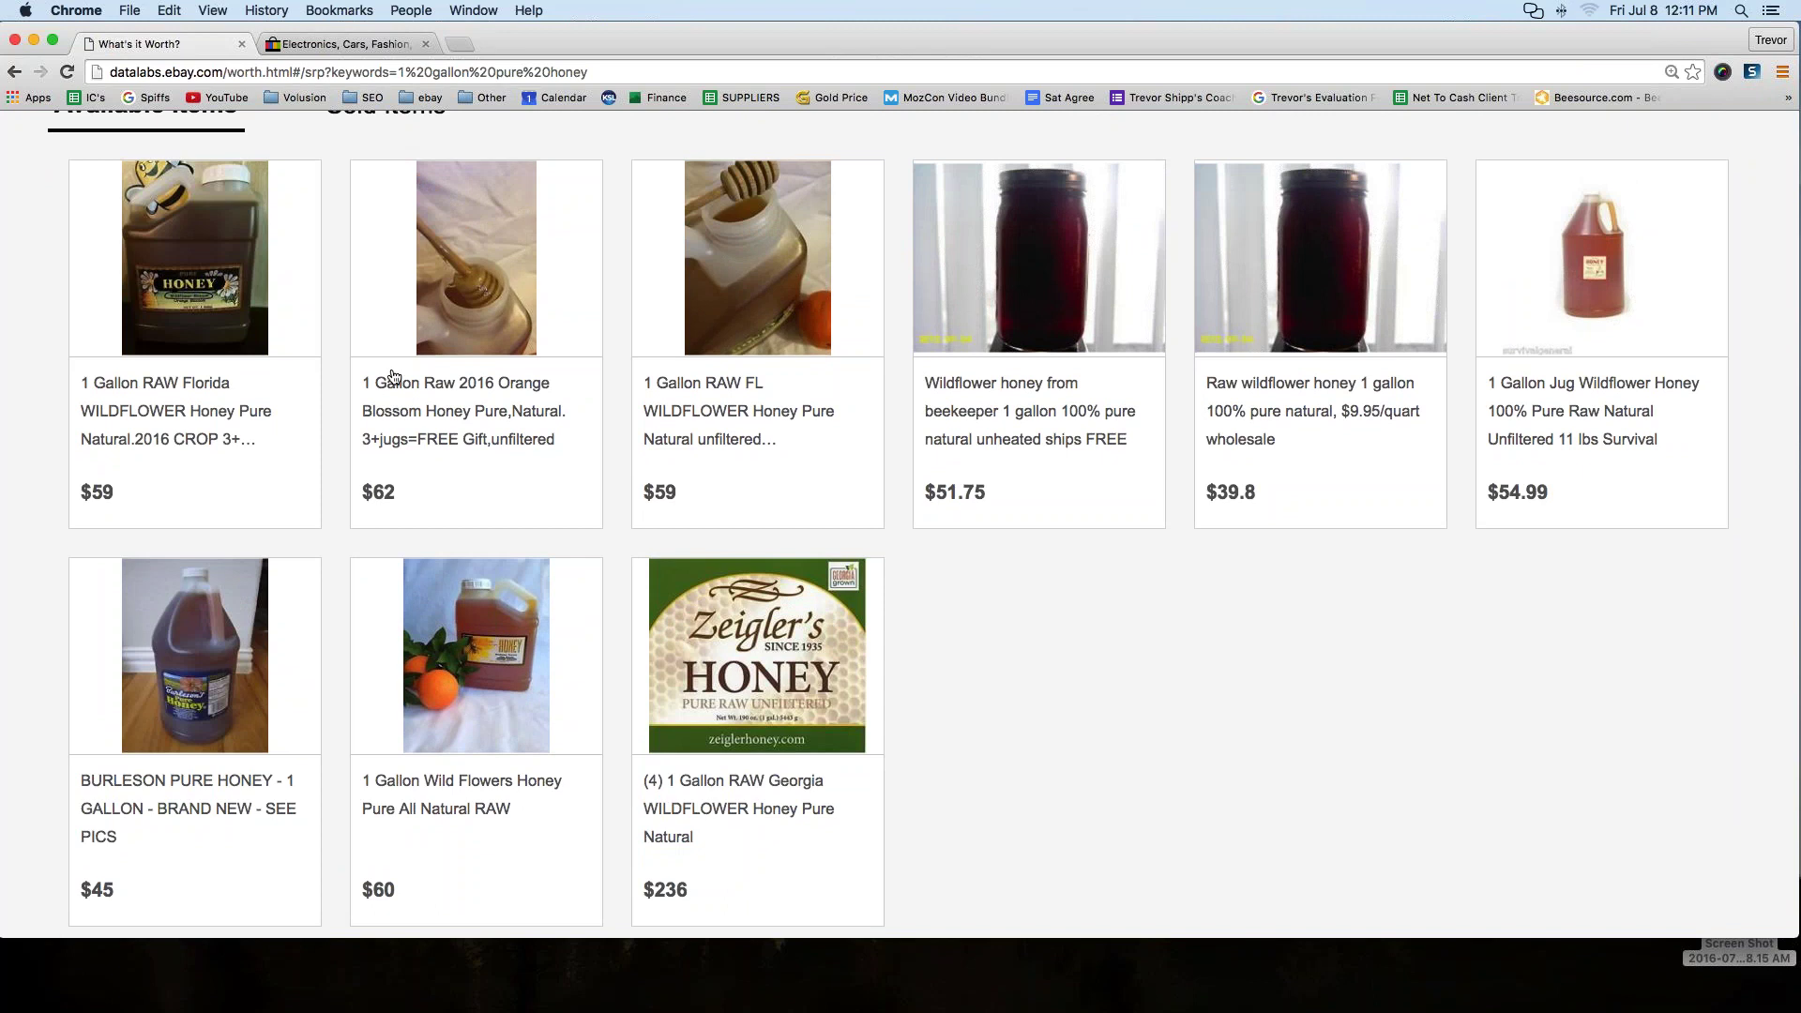
{"action": "scroll", "coordinate": [385, 450], "scroll_direction": "up", "scroll_amount": 10}
- Replace the honey query with 'apple wireless mouse' and run the lookup
{"action": "double_click", "coordinate": [553, 166]}
{"action": "triple_click", "coordinate": [552, 166]}
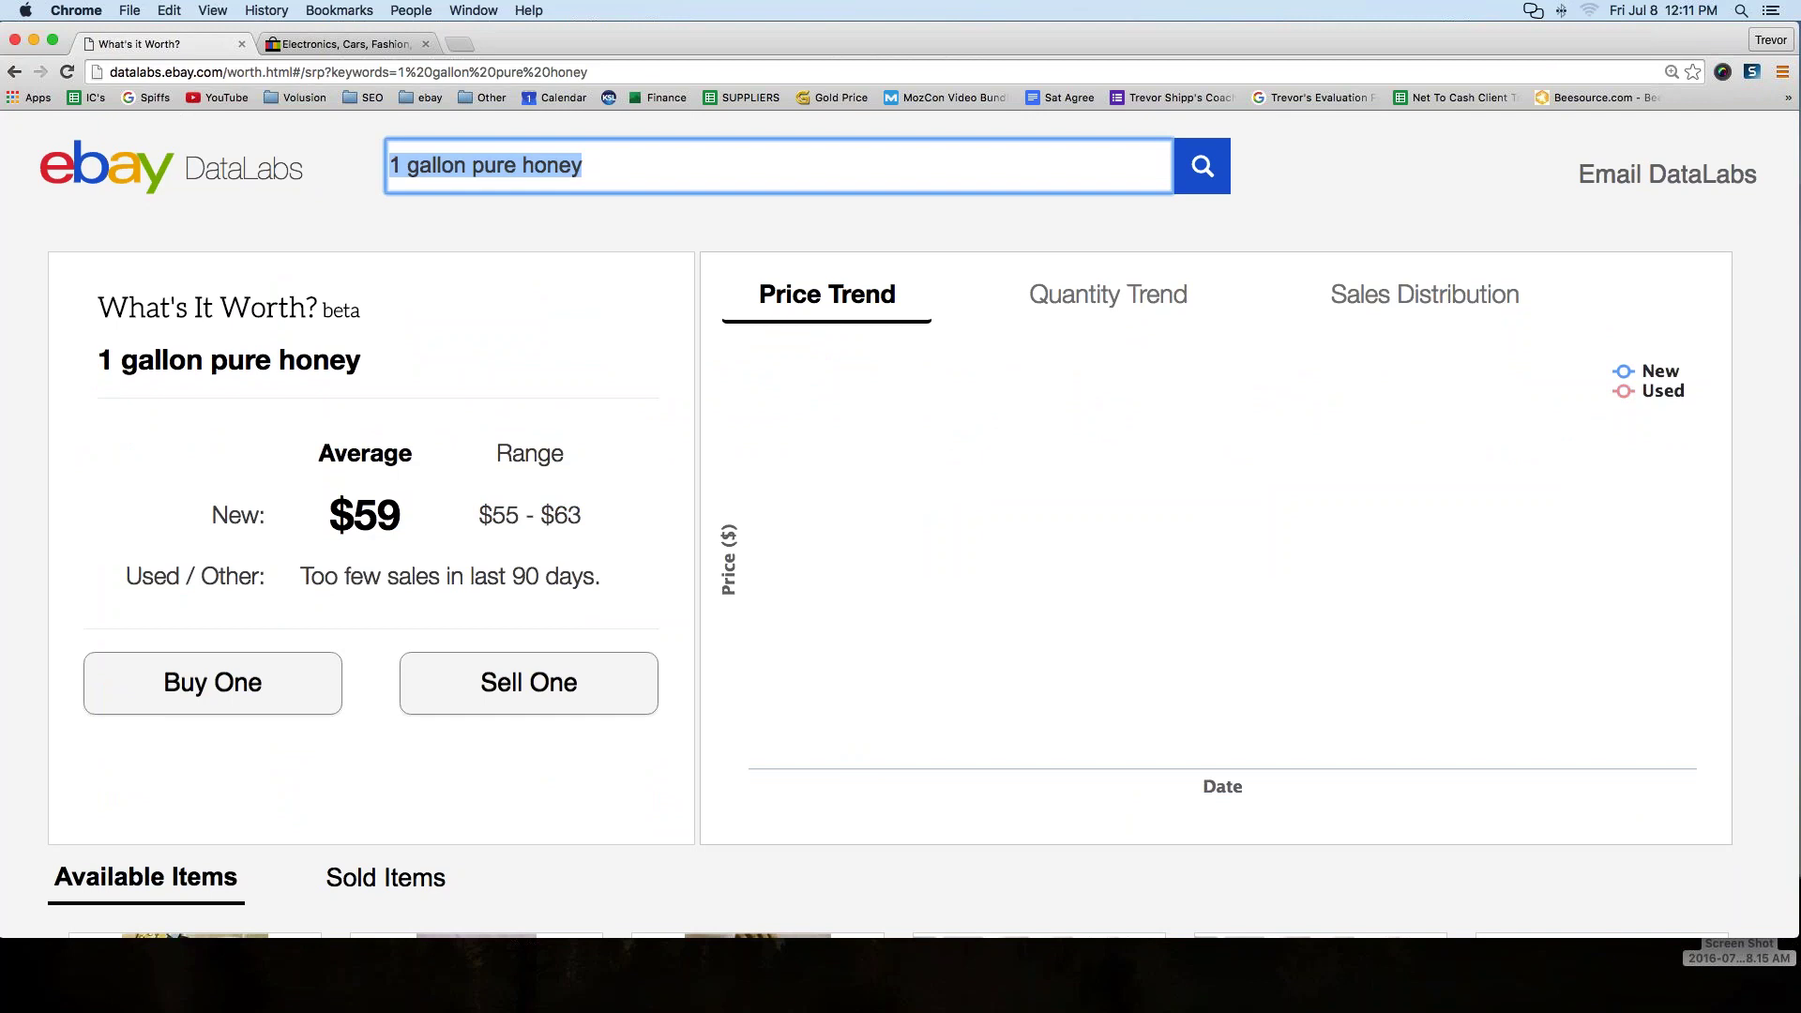
{"action": "type", "text": "apple "}
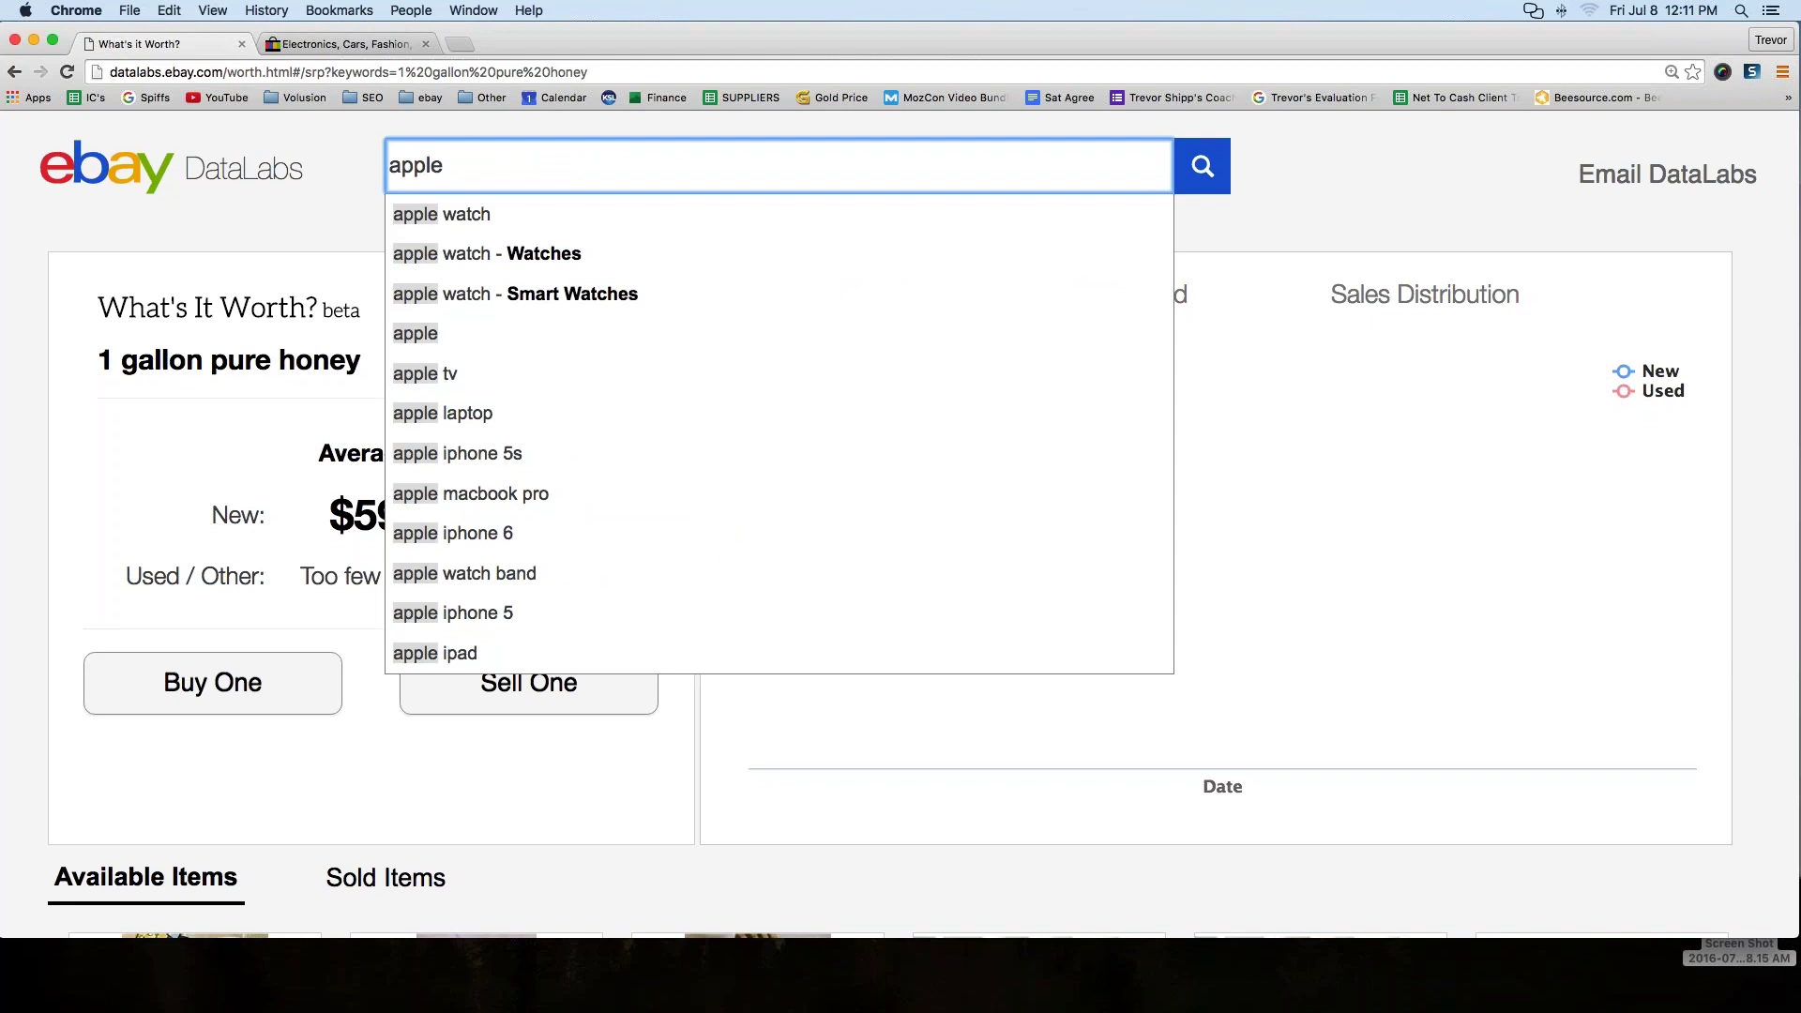
{"action": "type", "text": "wireless mouse"}
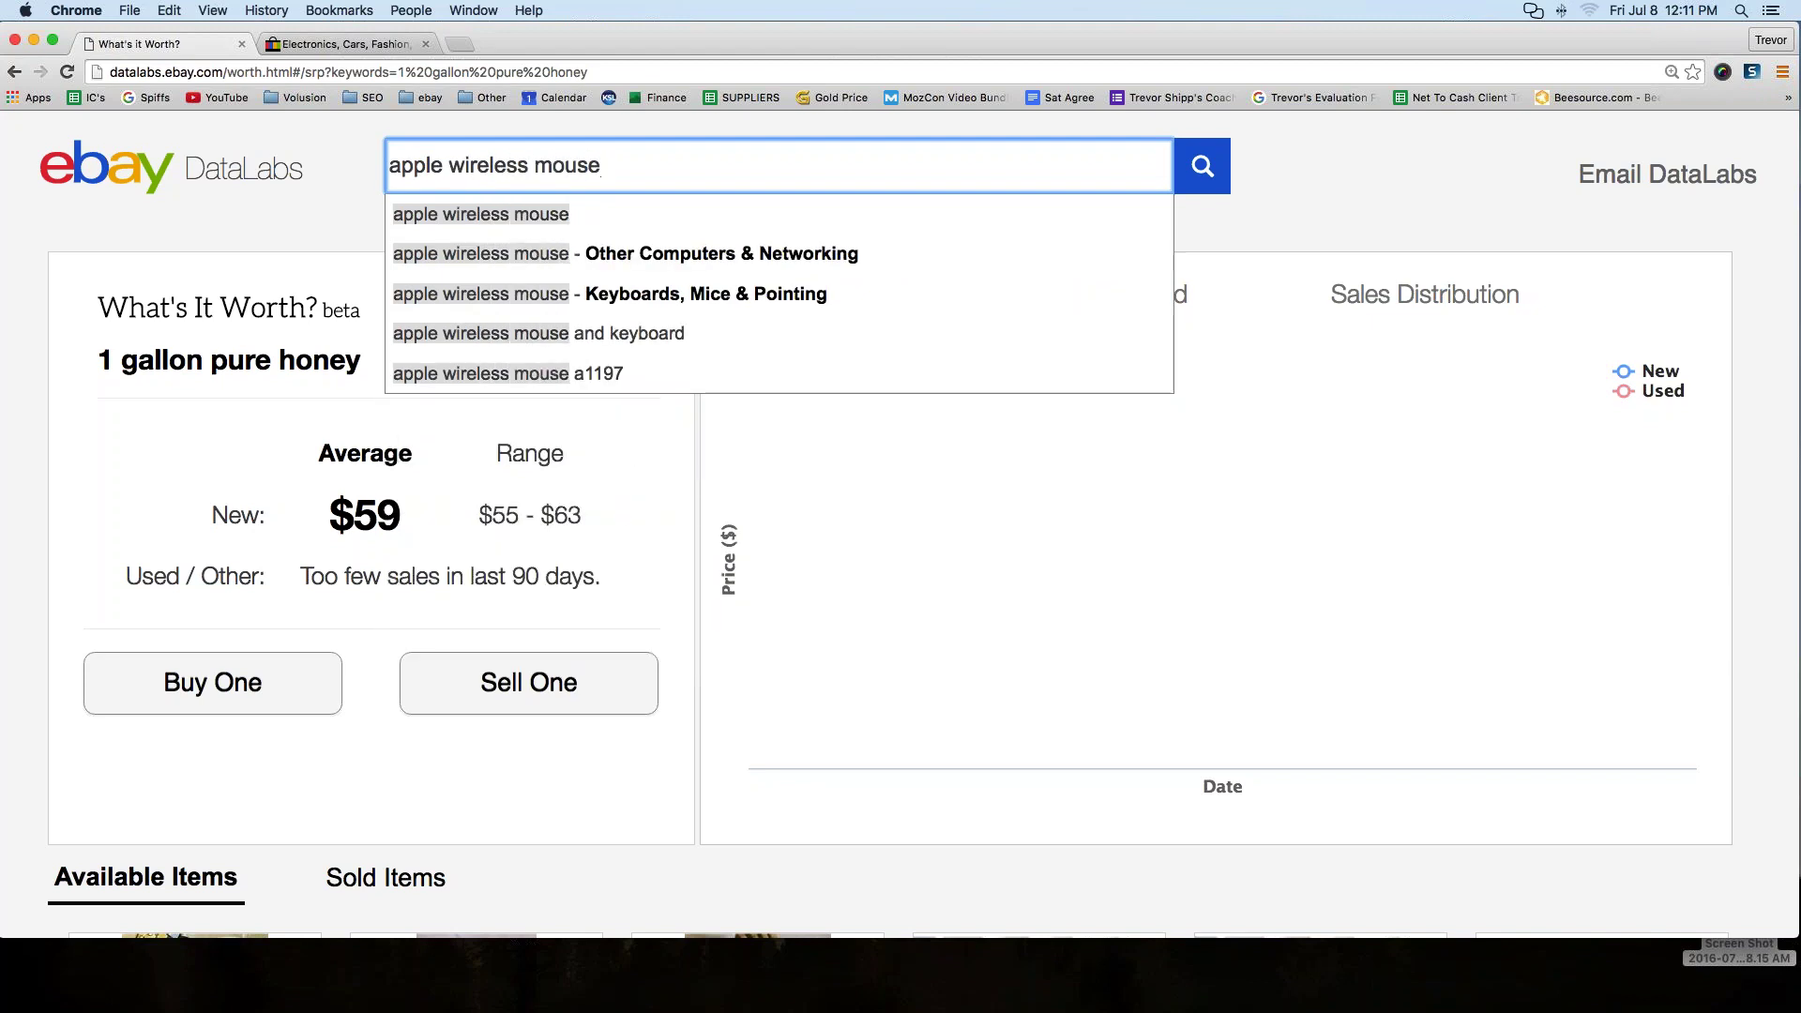
{"action": "key", "text": "Return"}
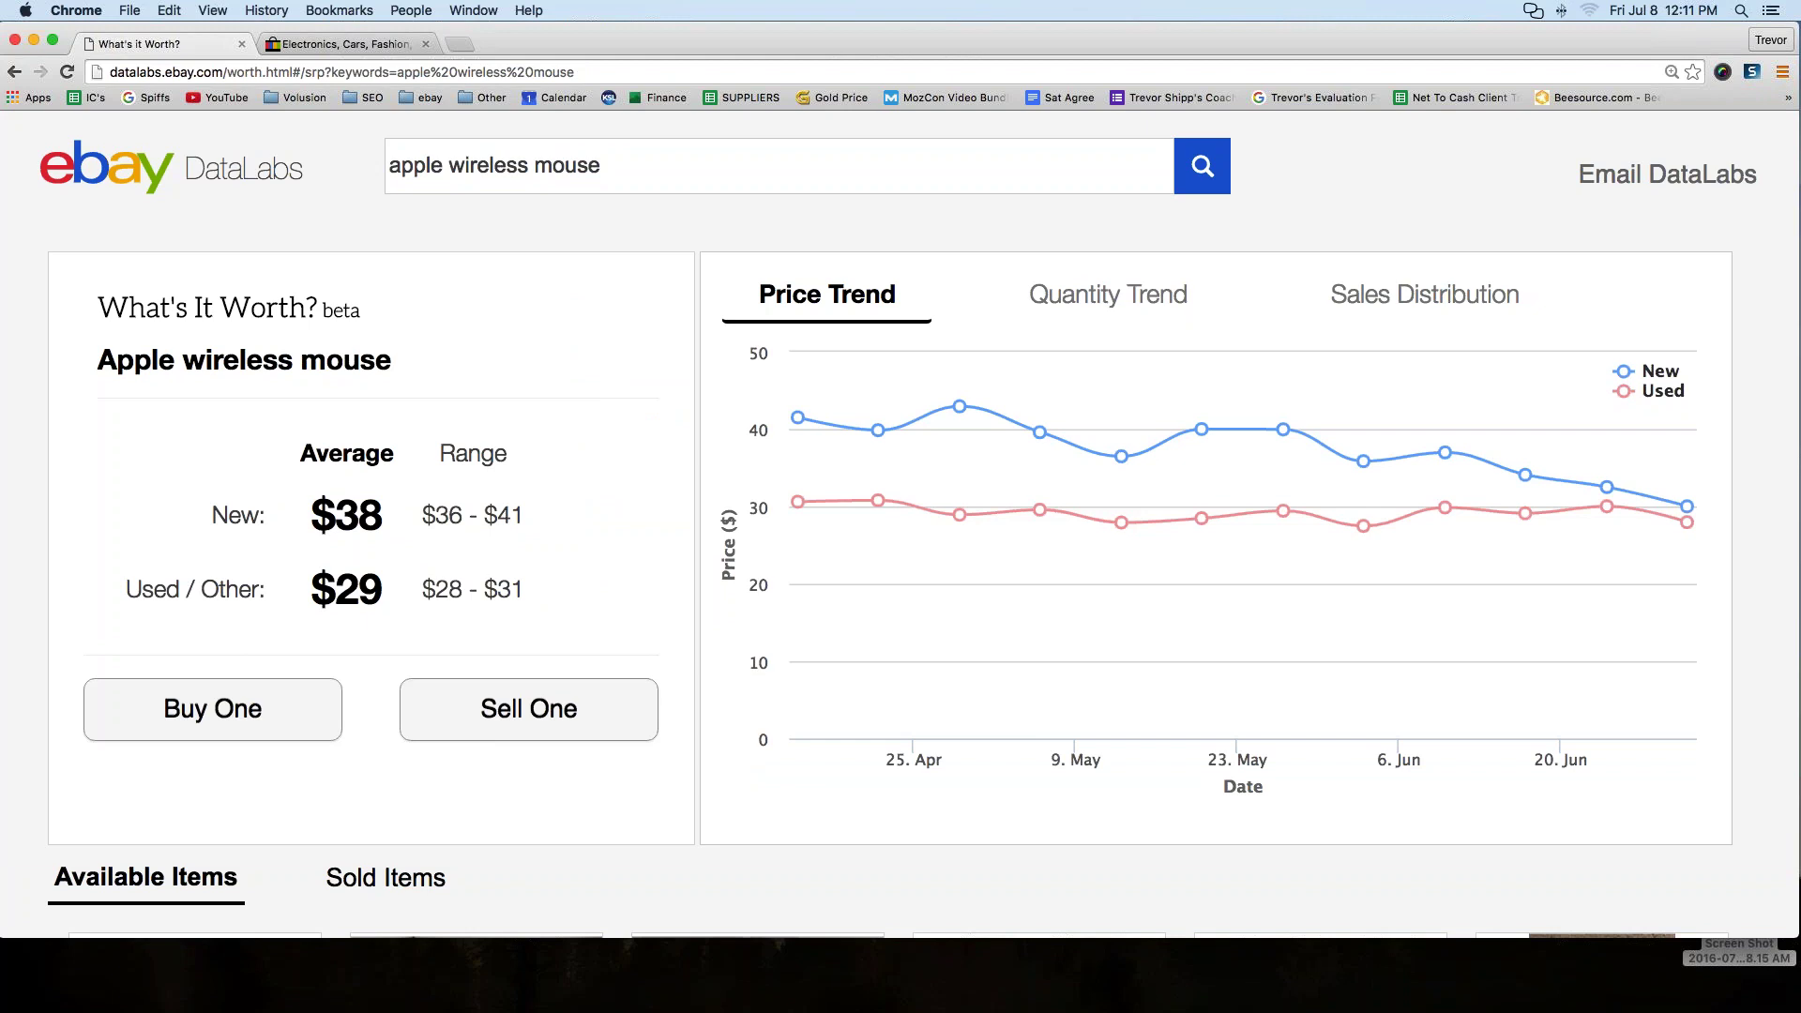
{"action": "scroll", "coordinate": [485, 248], "scroll_direction": "down", "scroll_amount": 1}
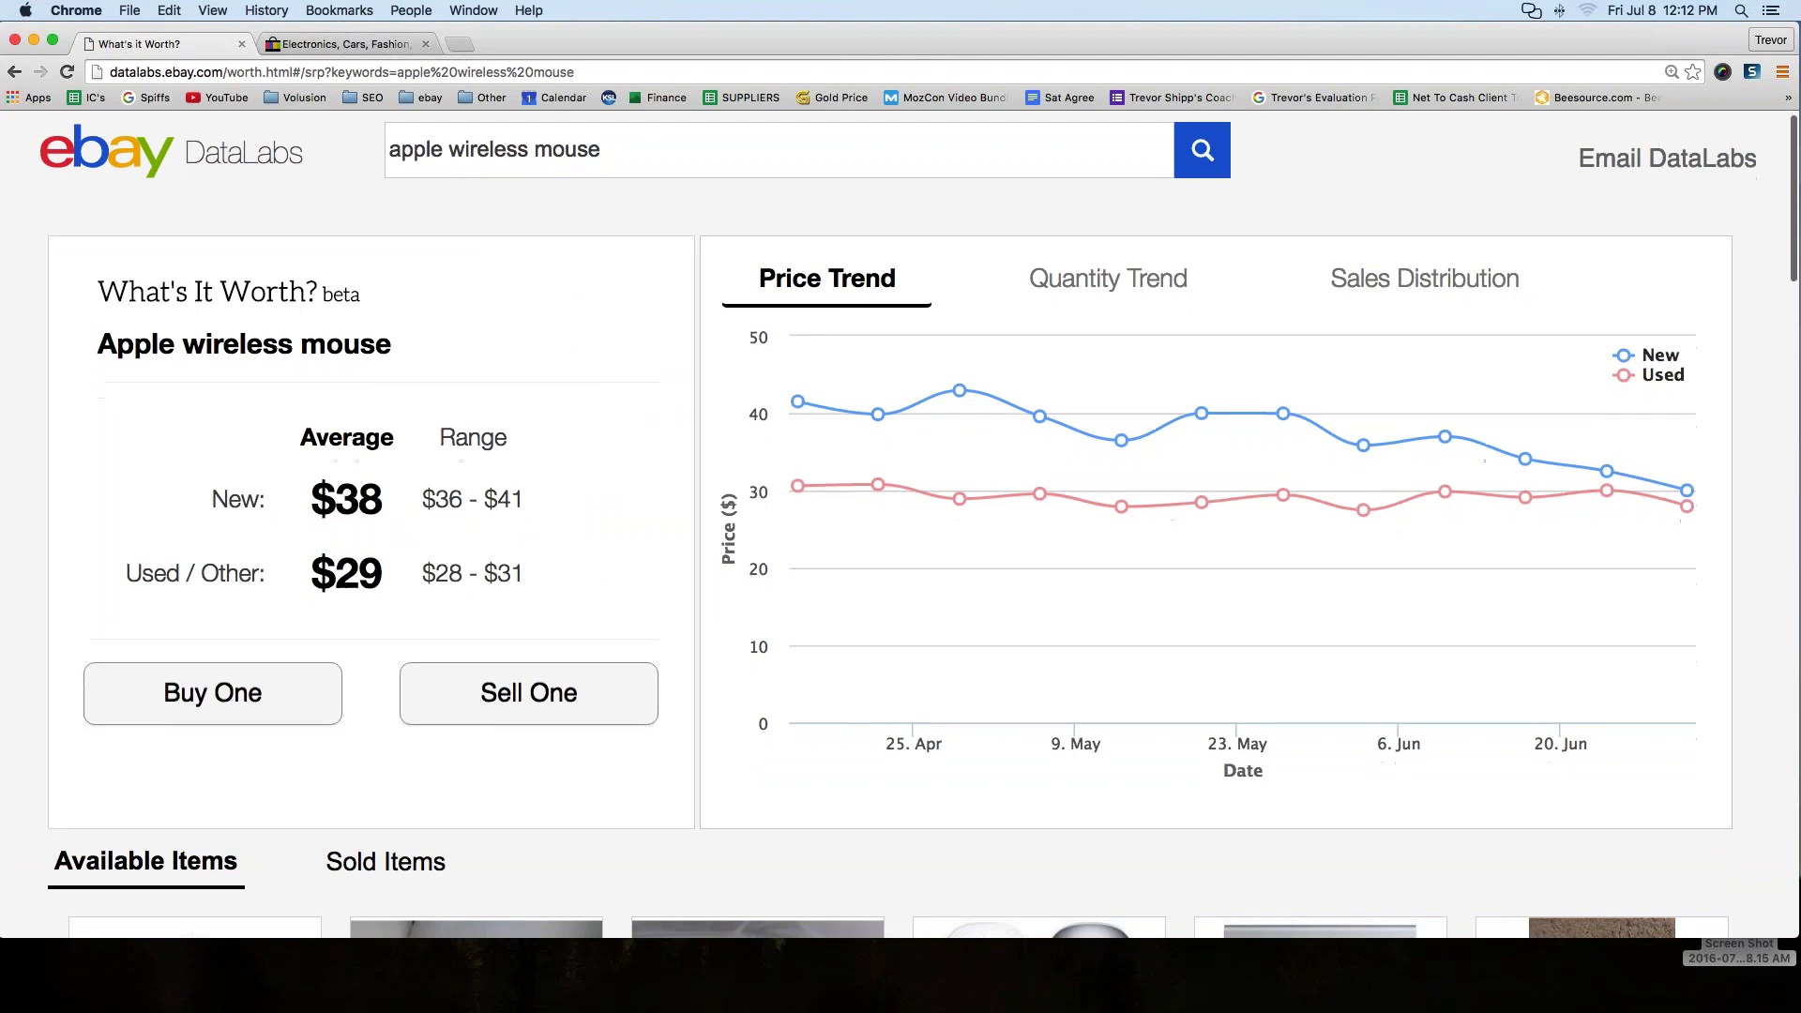
{"action": "left_click_drag", "start_coordinate": [310, 499], "coordinate": [383, 499]}
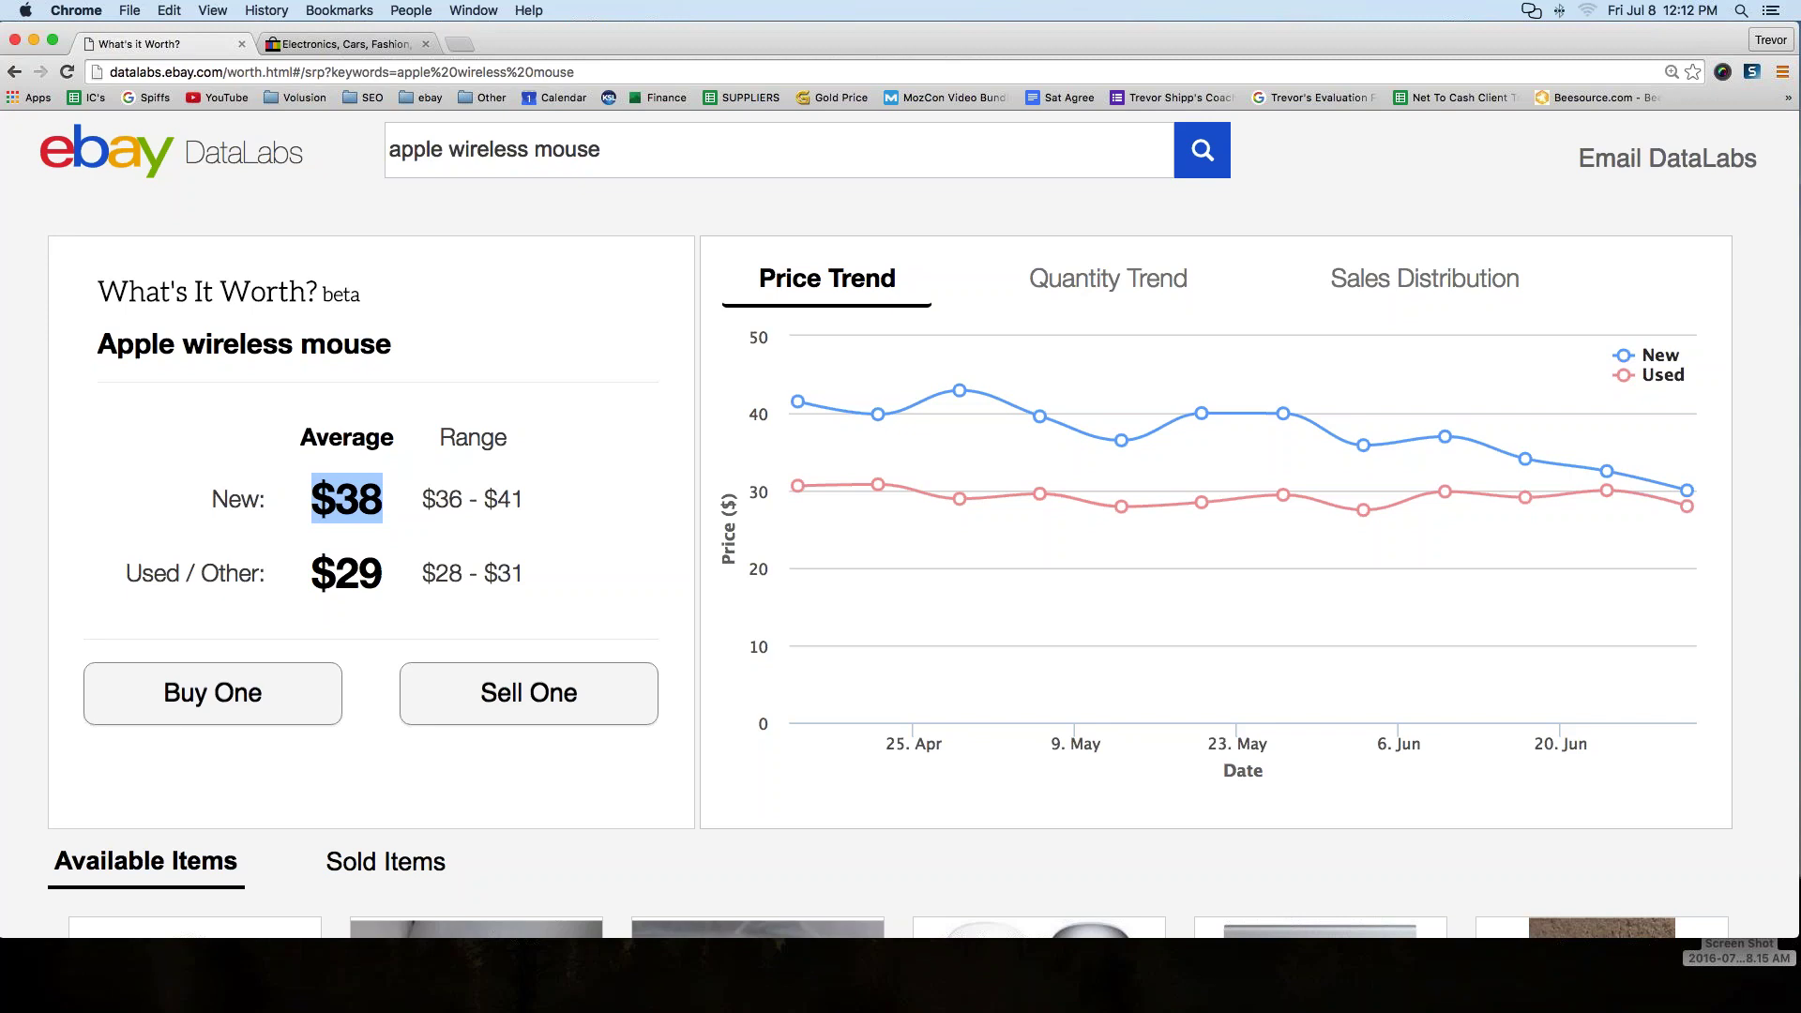
{"action": "left_click_drag", "start_coordinate": [424, 500], "coordinate": [528, 502]}
{"action": "left_click", "coordinate": [462, 500]}
{"action": "left_click_drag", "start_coordinate": [423, 500], "coordinate": [519, 500]}
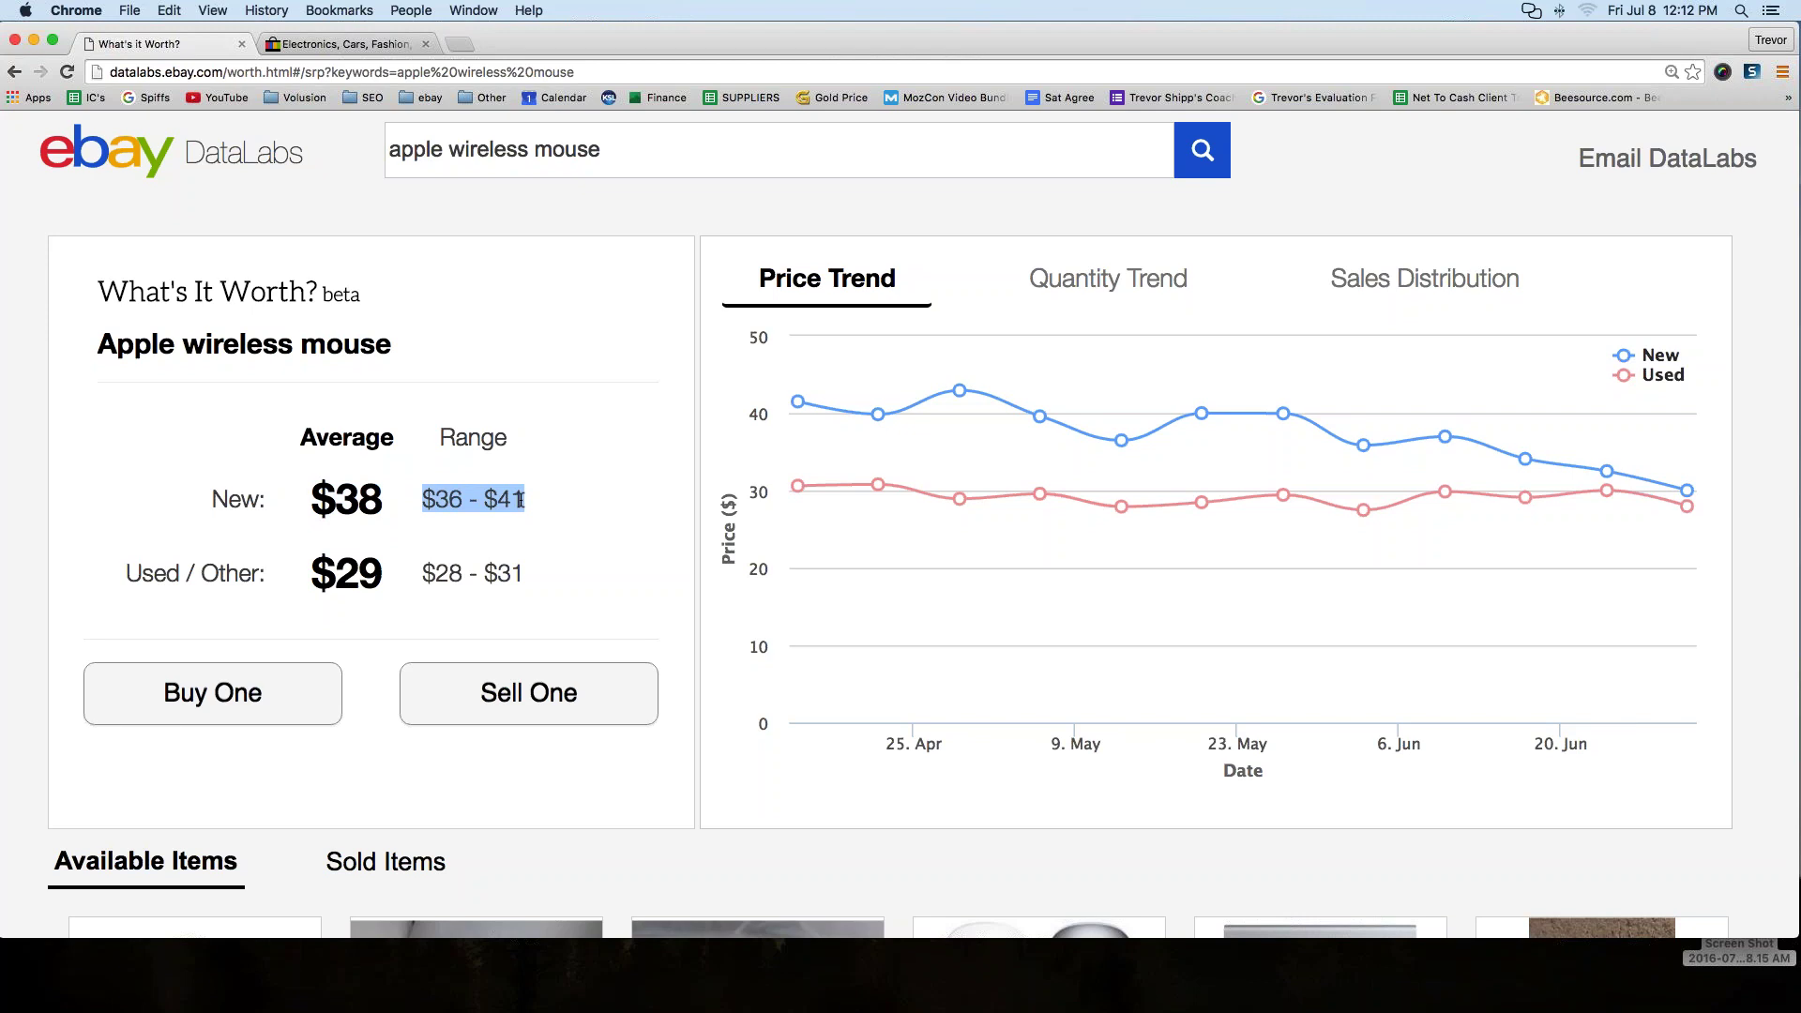
{"action": "left_click_drag", "start_coordinate": [311, 573], "coordinate": [382, 573]}
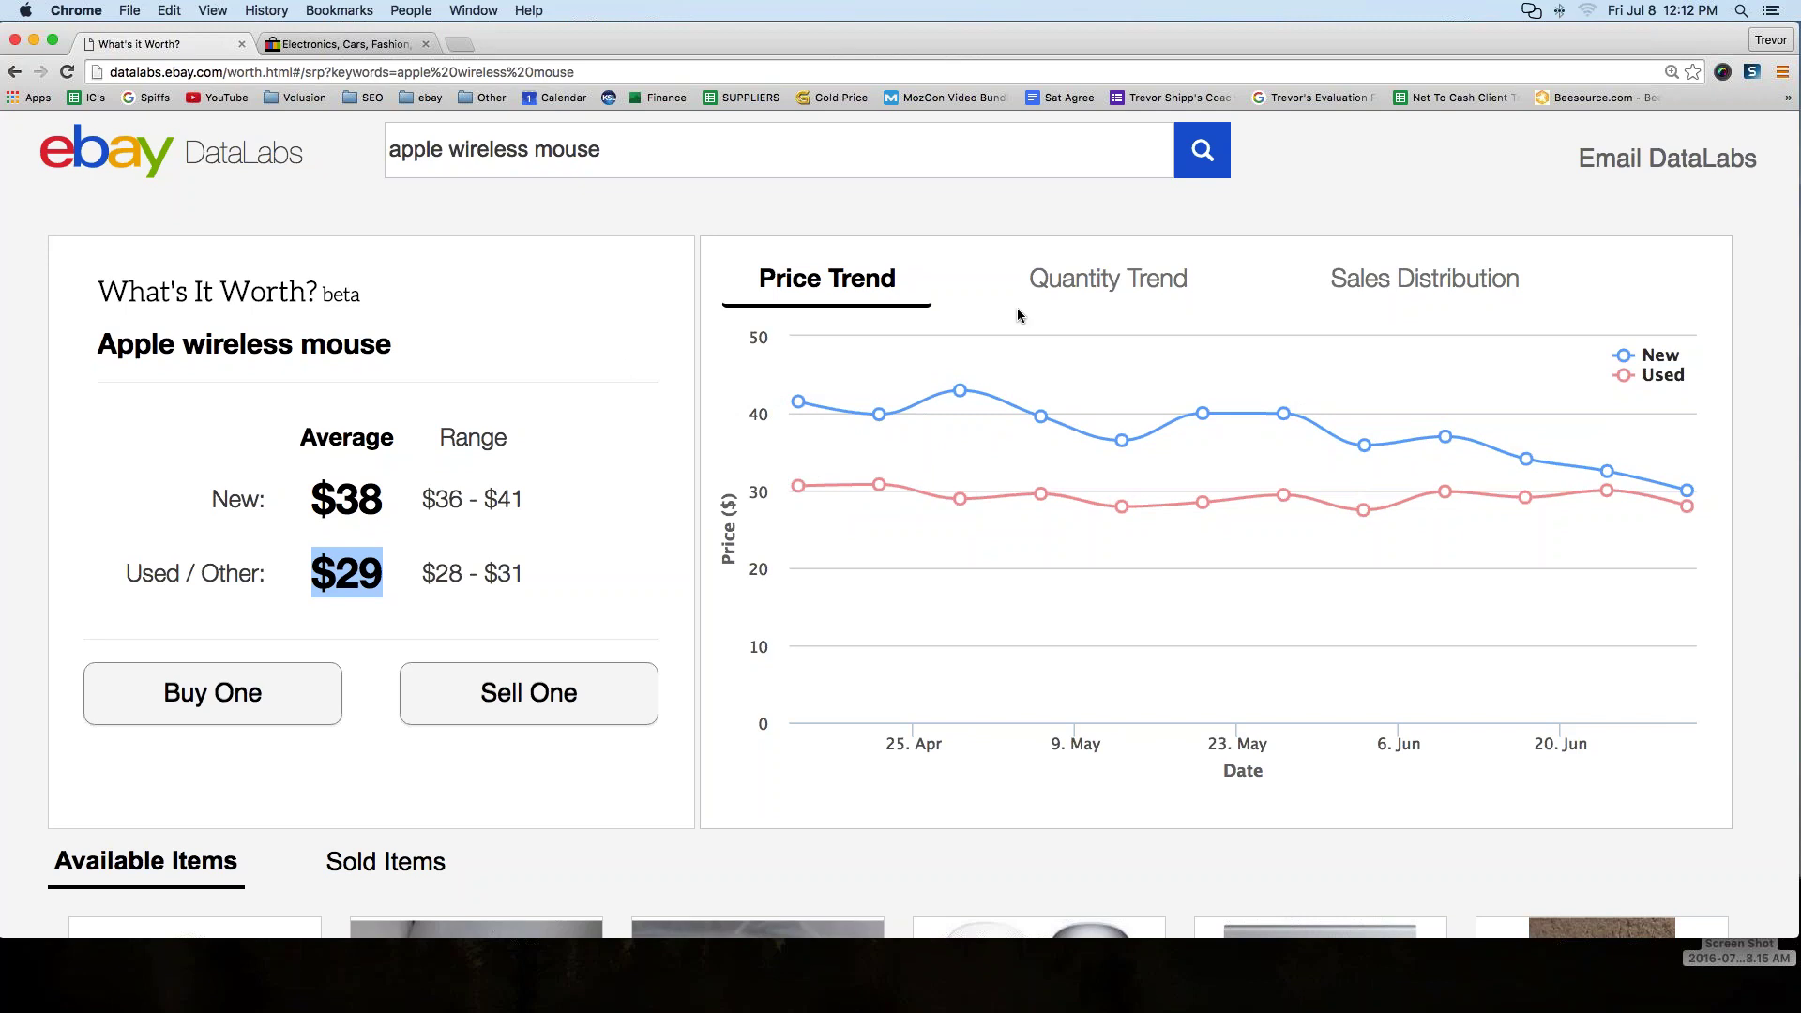
- Show the Sales Distribution chart and read per-range counts, with used sales peaking at 411 in $26–$31
{"action": "left_click", "coordinate": [1425, 279]}
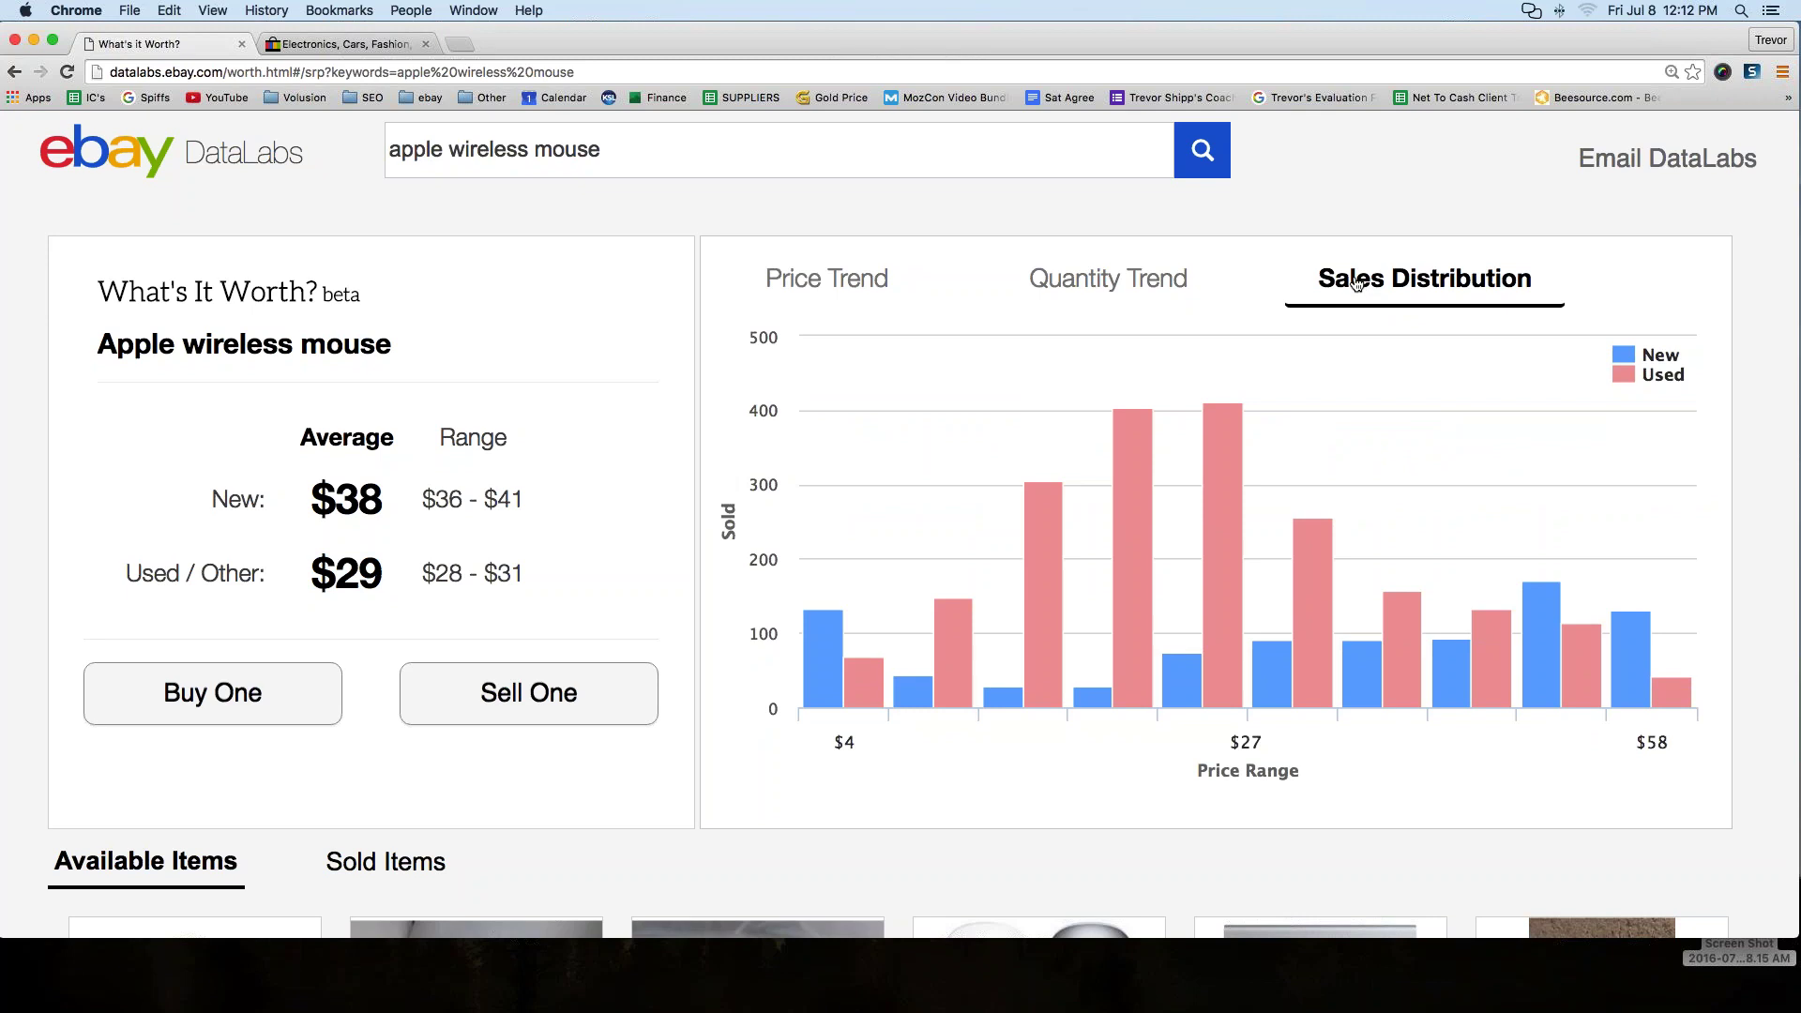
{"action": "mouse_move", "coordinate": [1150, 485]}
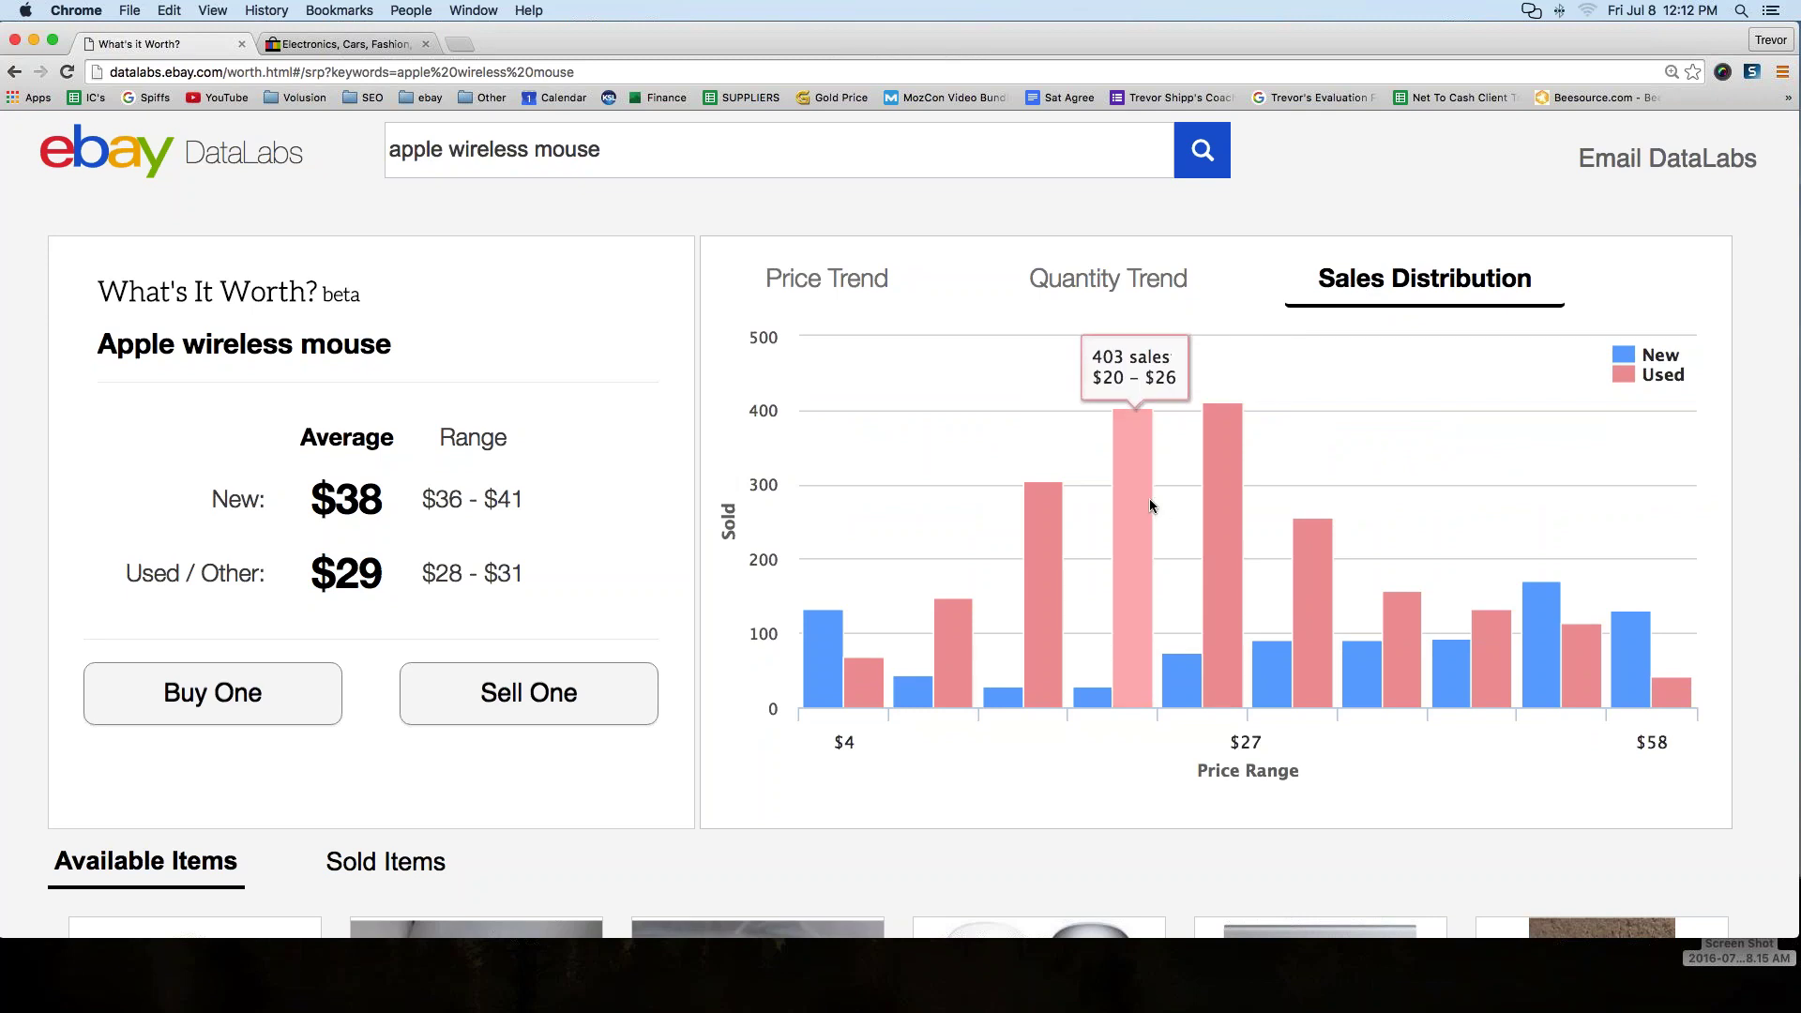
{"action": "mouse_move", "coordinate": [1054, 679]}
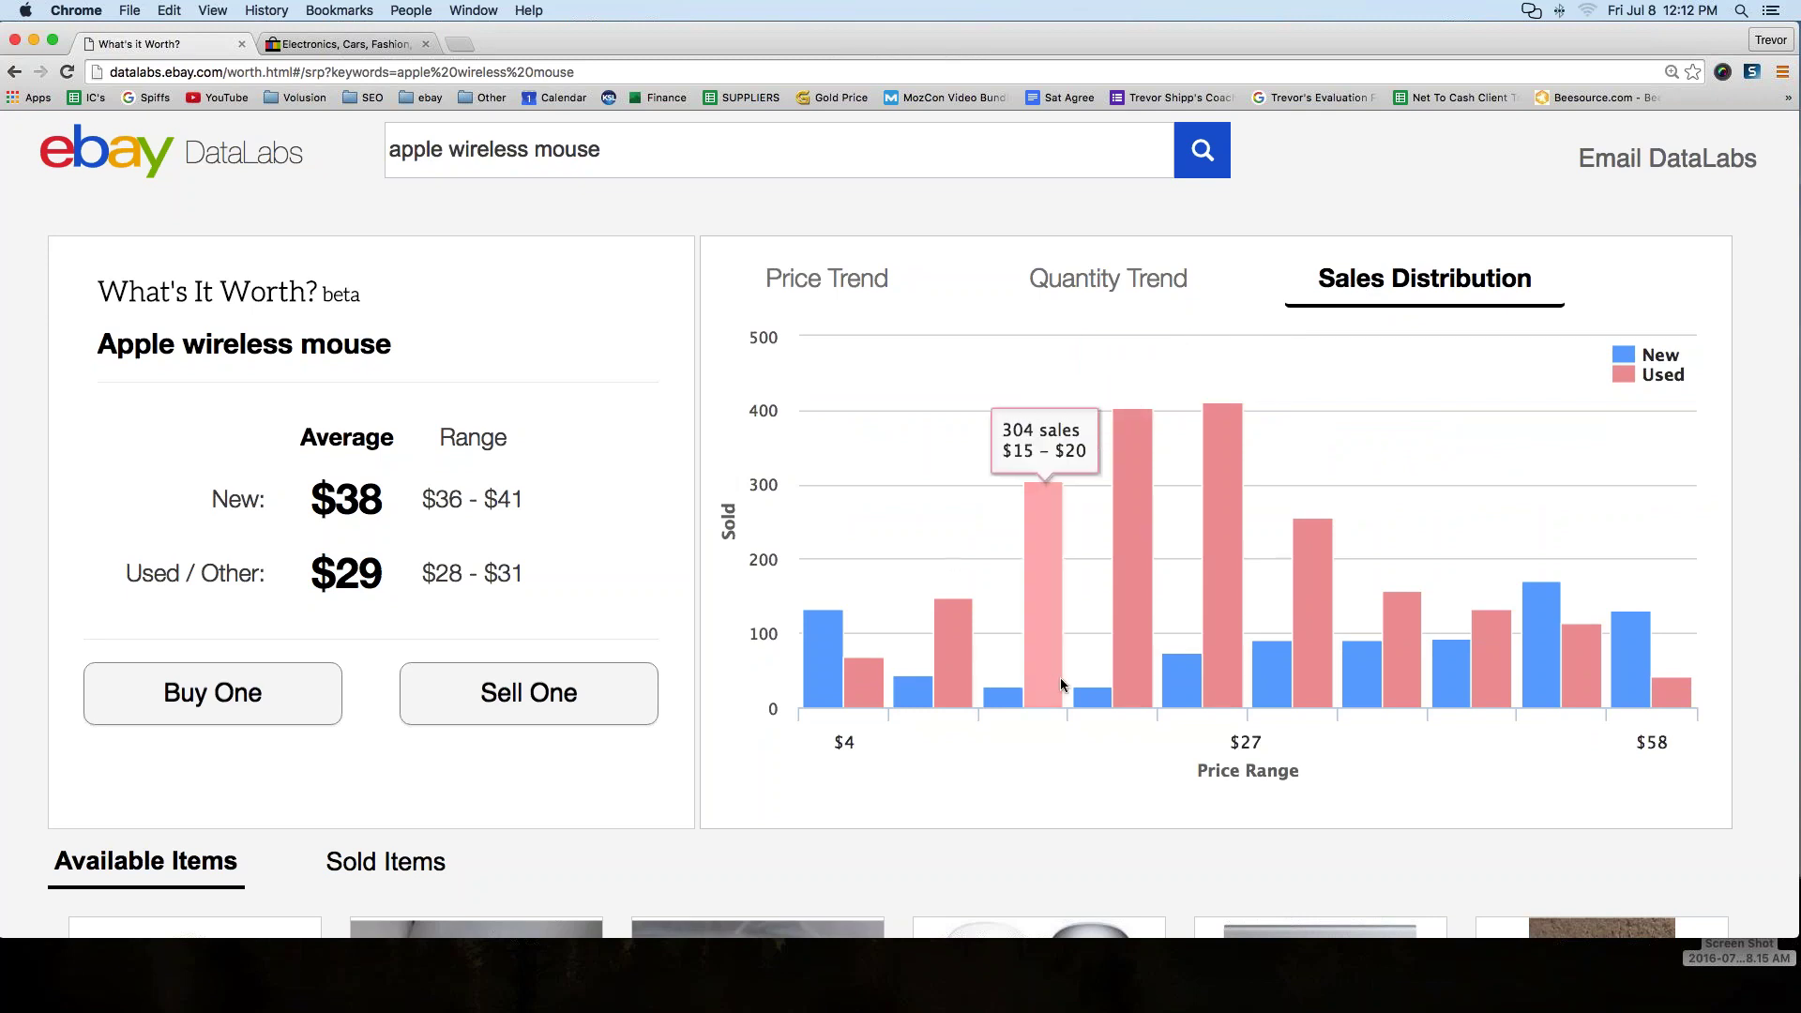
{"action": "mouse_move", "coordinate": [1315, 664]}
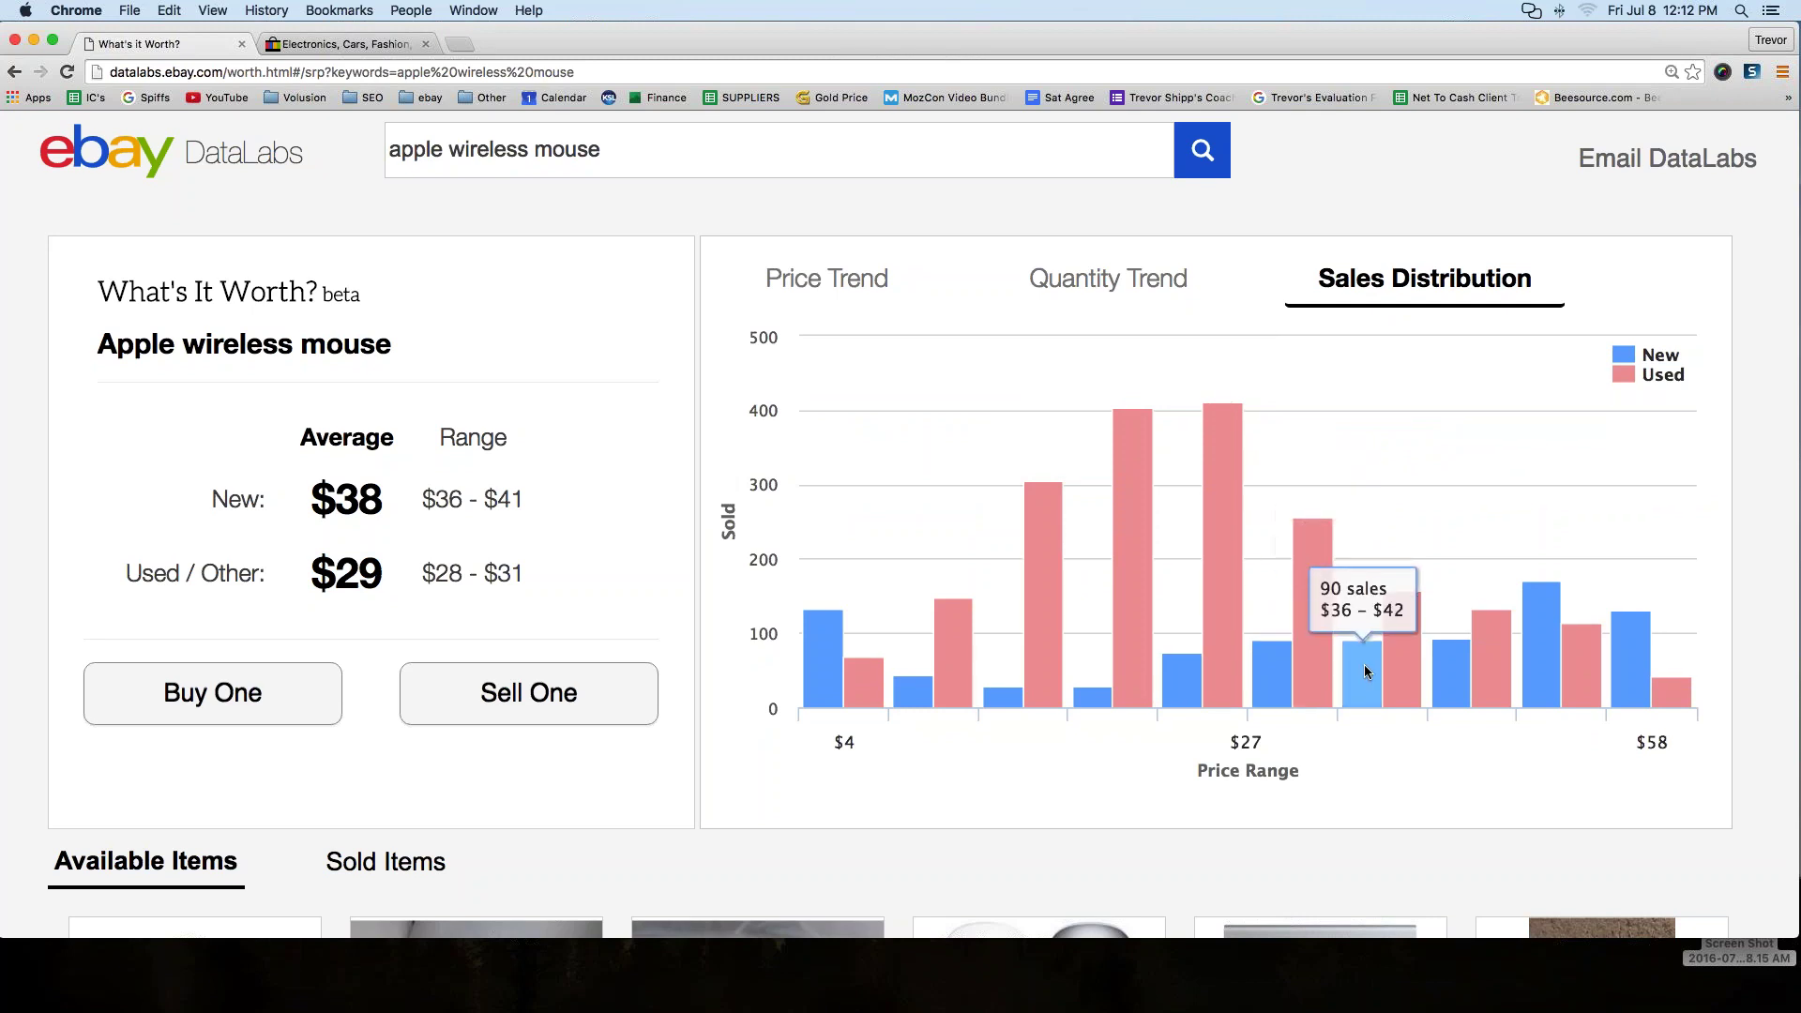
{"action": "mouse_move", "coordinate": [824, 698]}
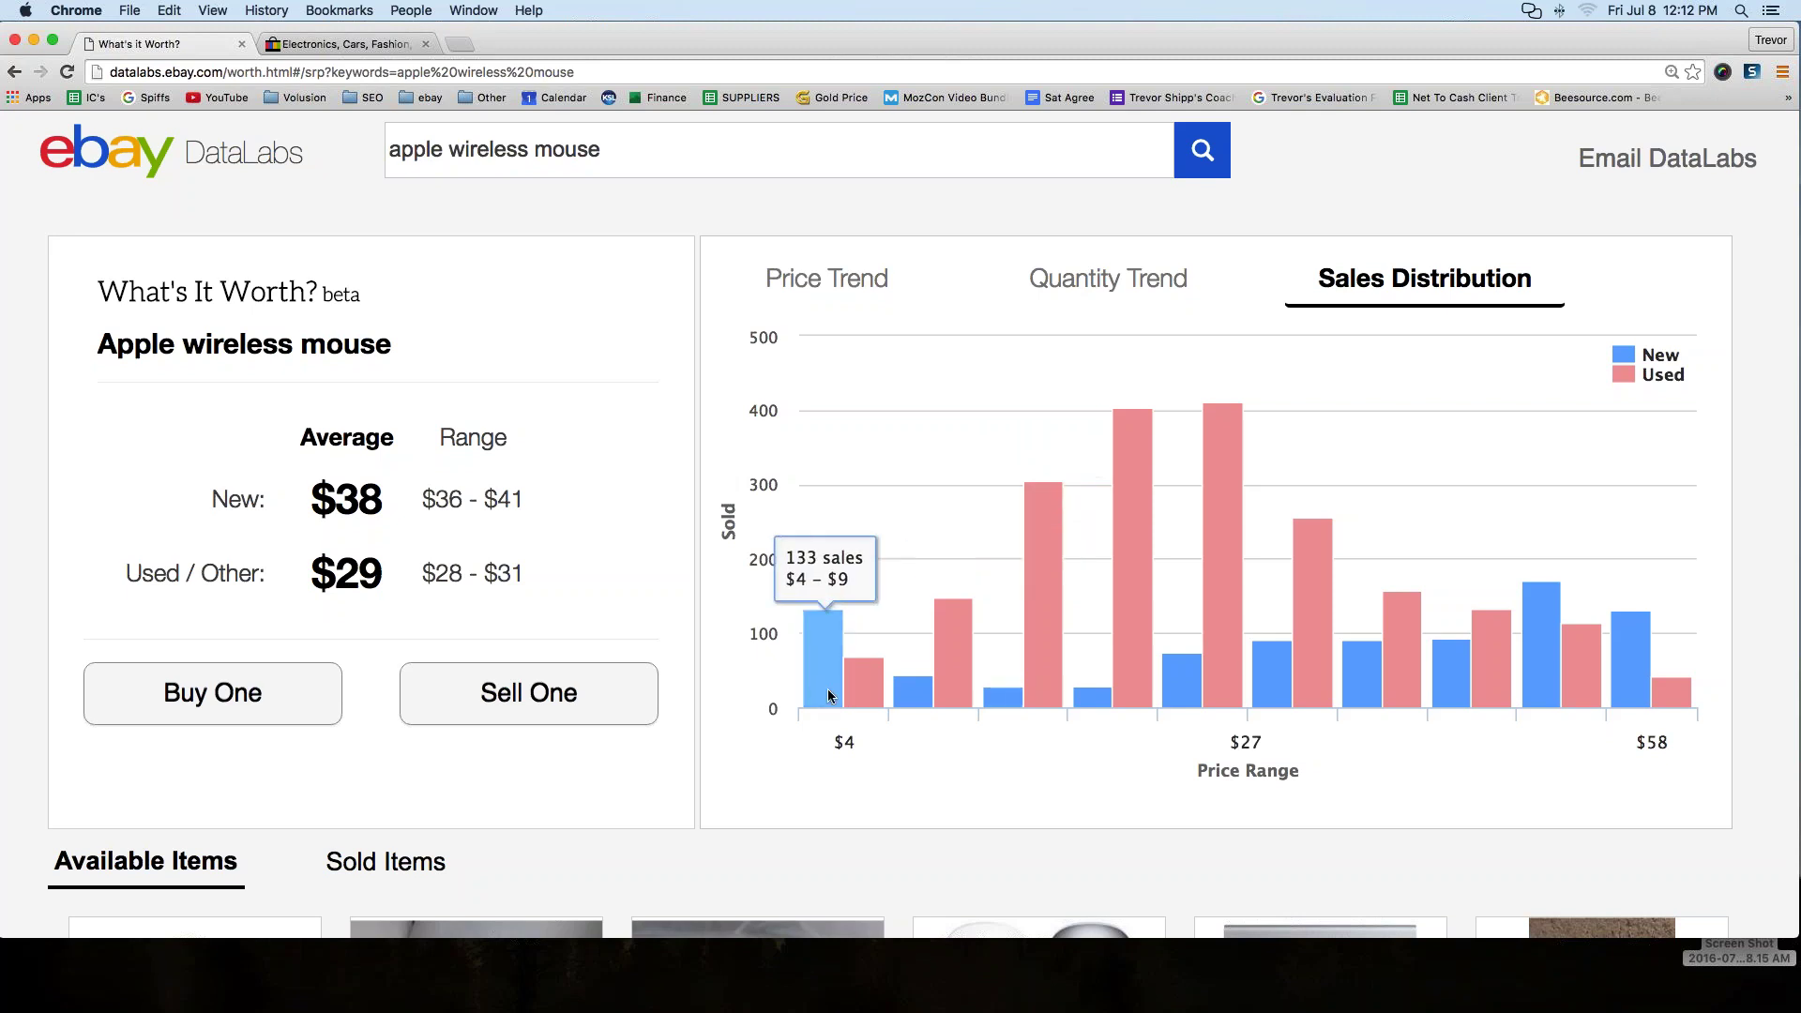
{"action": "mouse_move", "coordinate": [930, 692]}
{"action": "mouse_move", "coordinate": [1077, 719]}
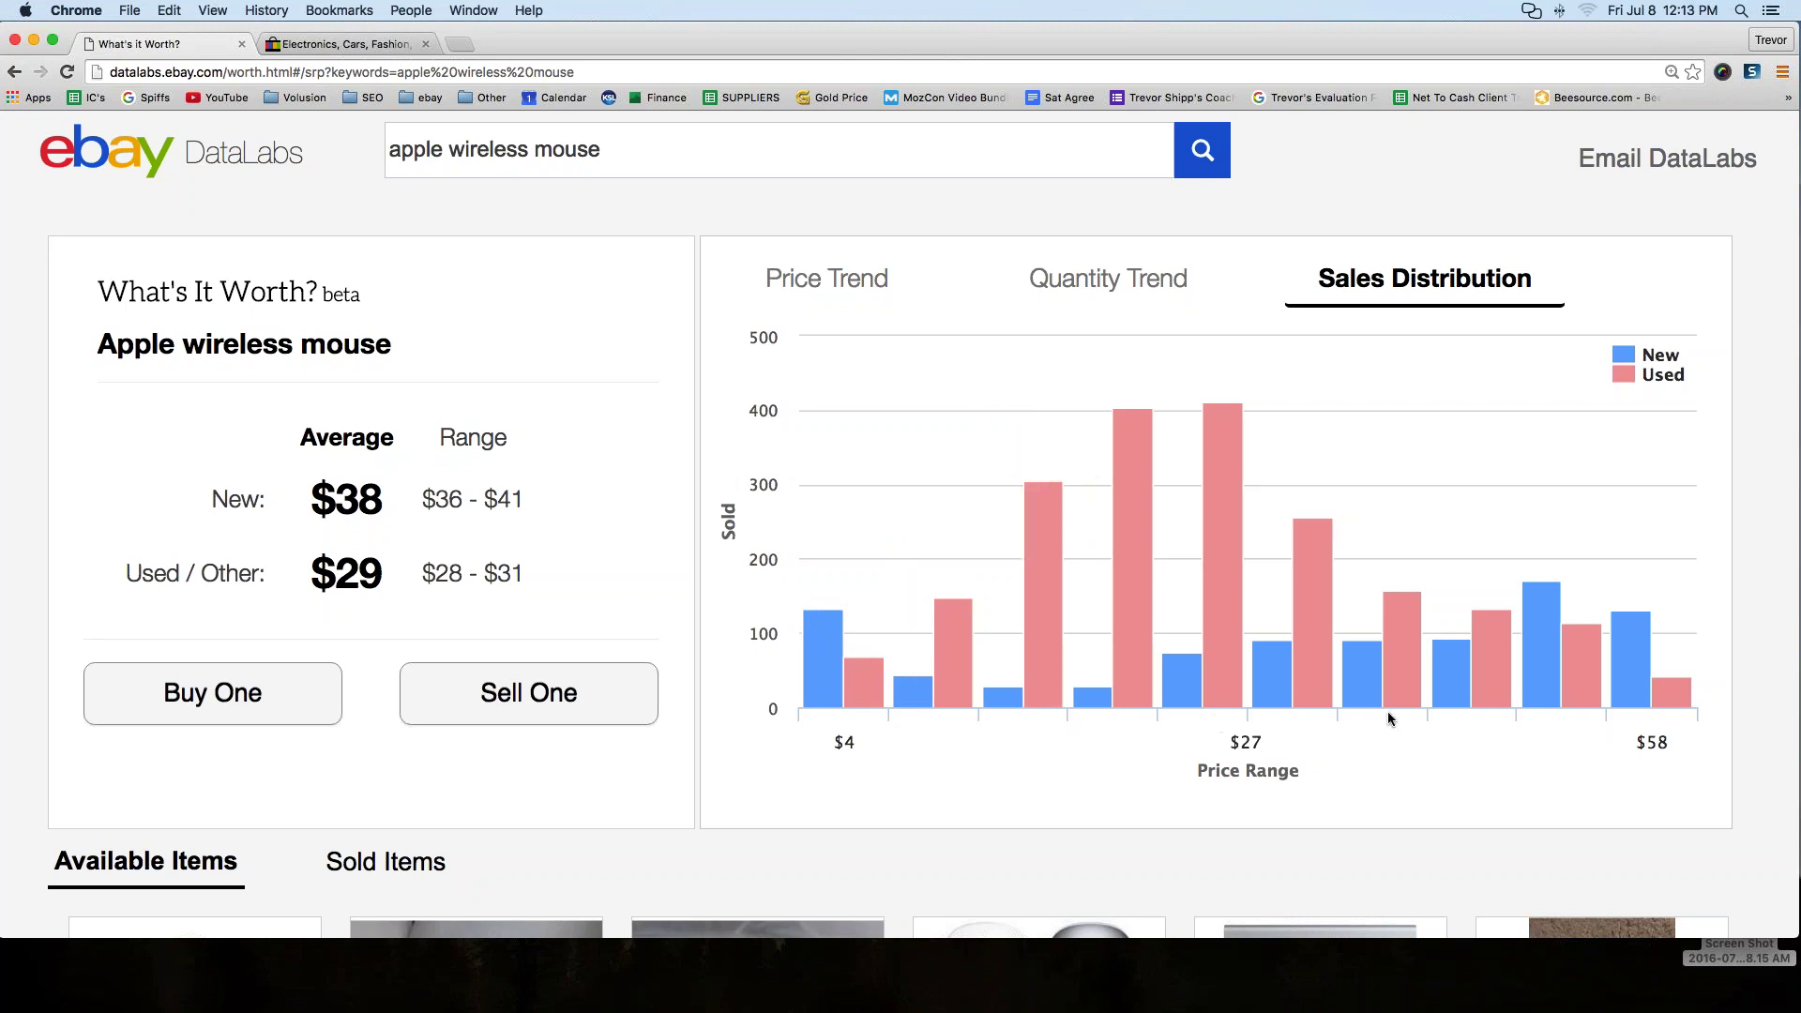
{"action": "mouse_move", "coordinate": [1251, 561]}
{"action": "mouse_move", "coordinate": [825, 608]}
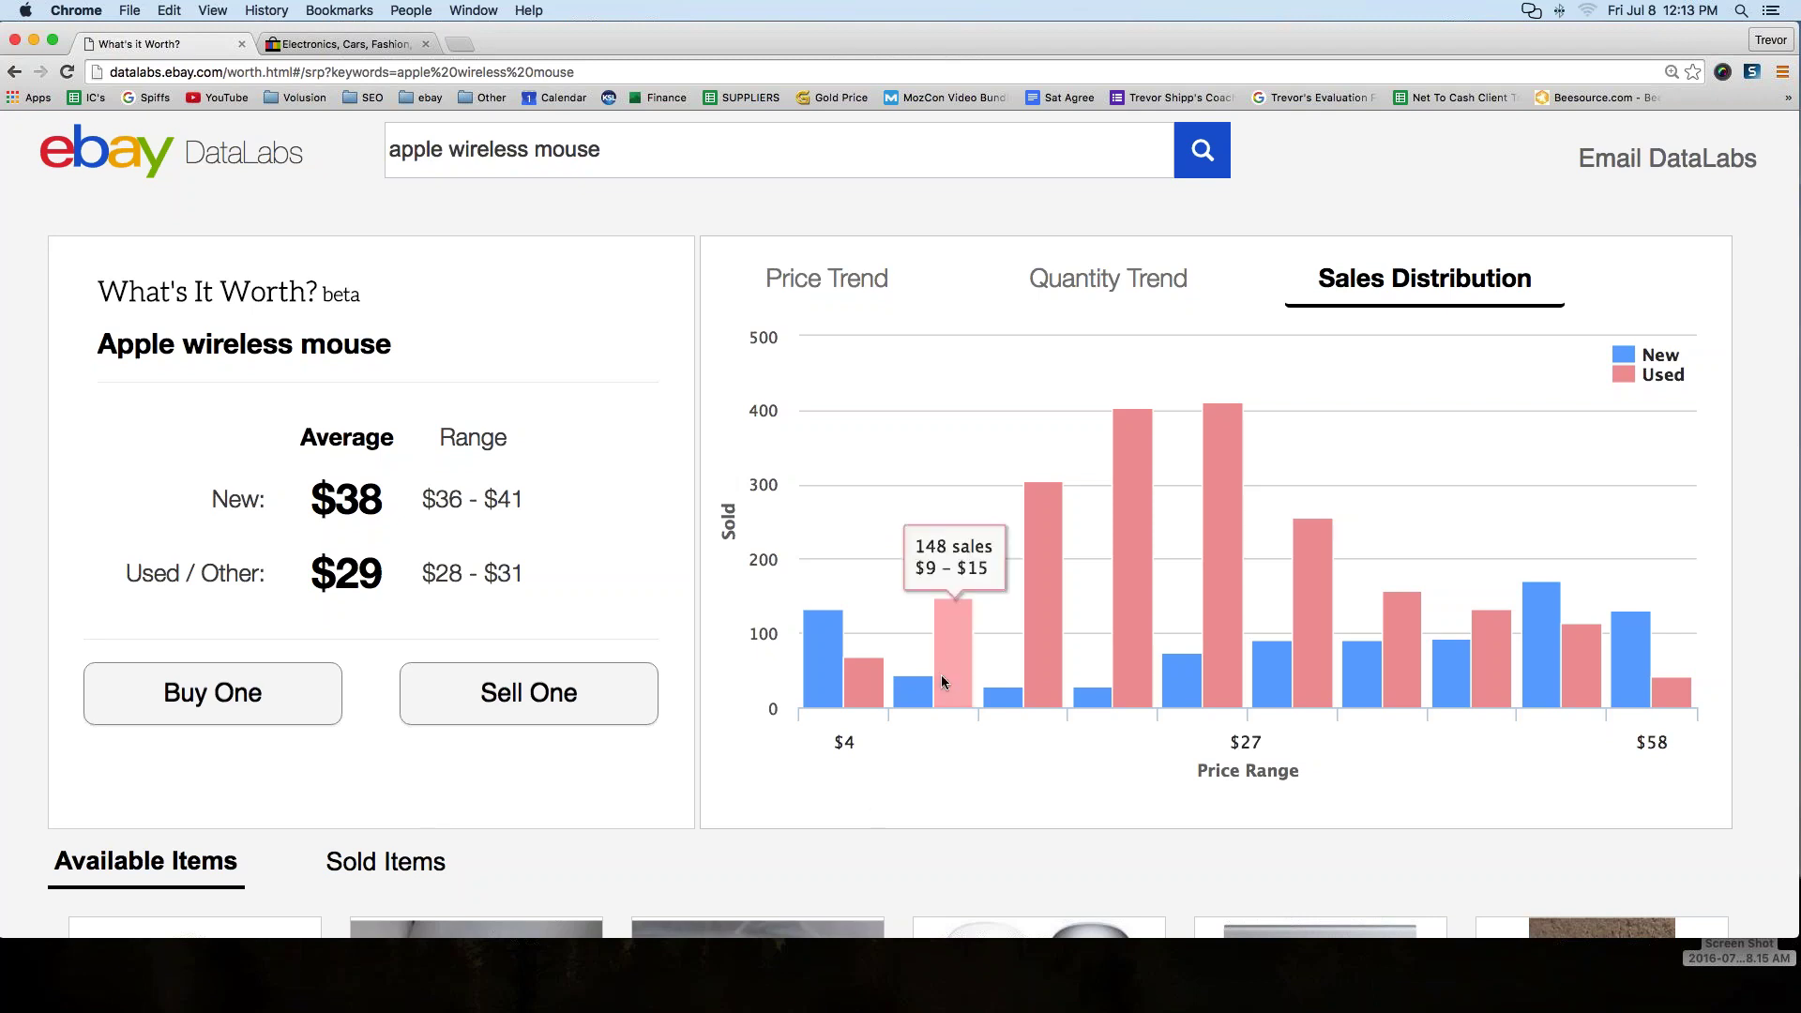
{"action": "mouse_move", "coordinate": [1047, 645]}
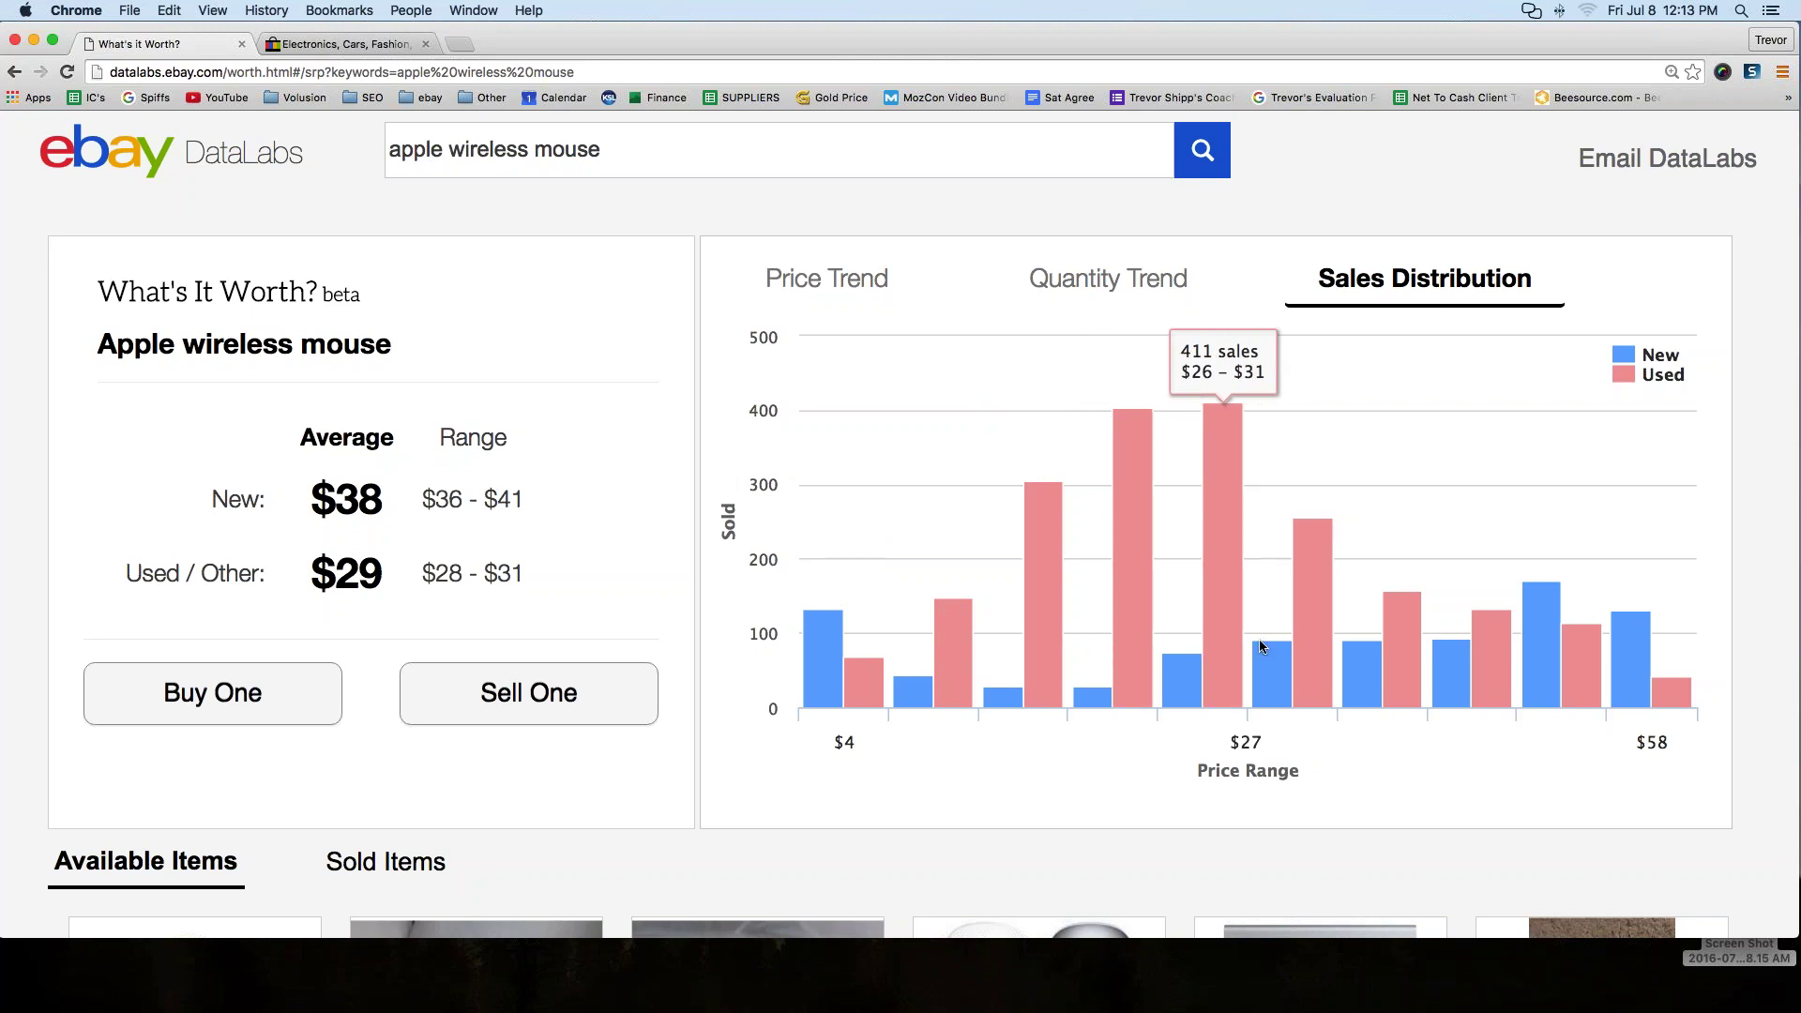
{"action": "mouse_move", "coordinate": [1187, 675]}
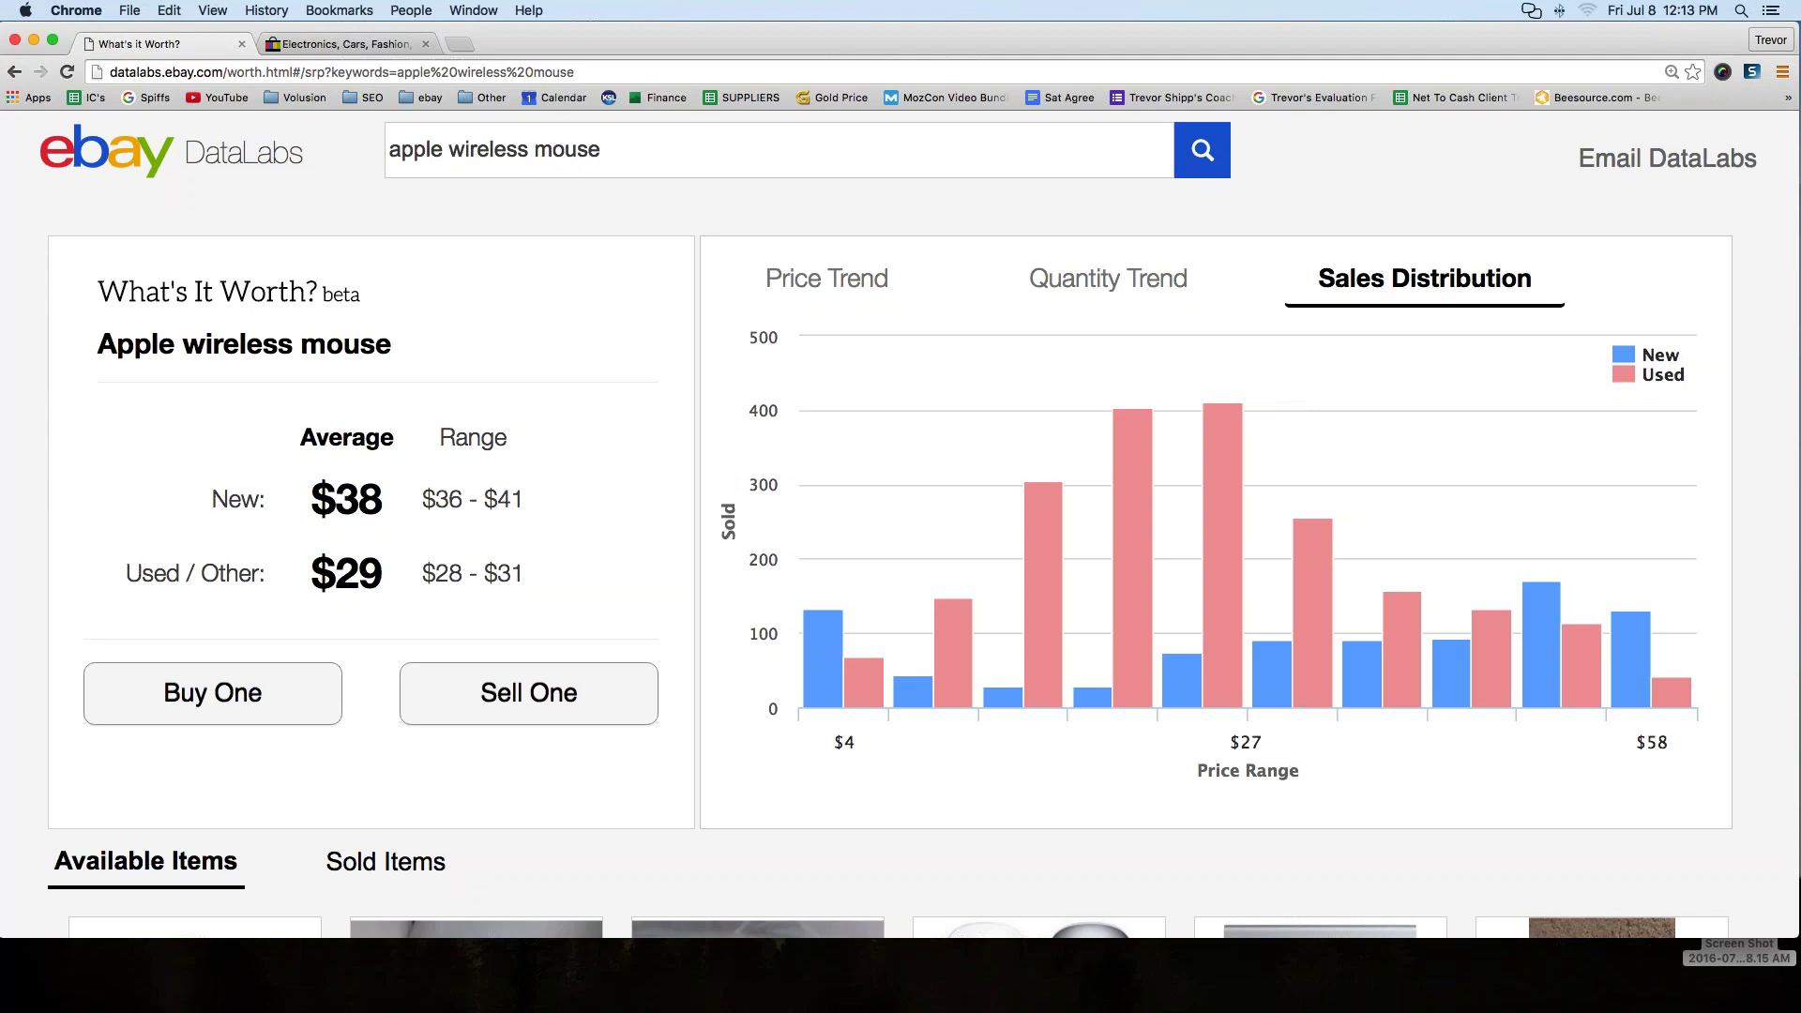
{"action": "scroll", "coordinate": [122, 261], "scroll_direction": "down", "scroll_amount": 5}
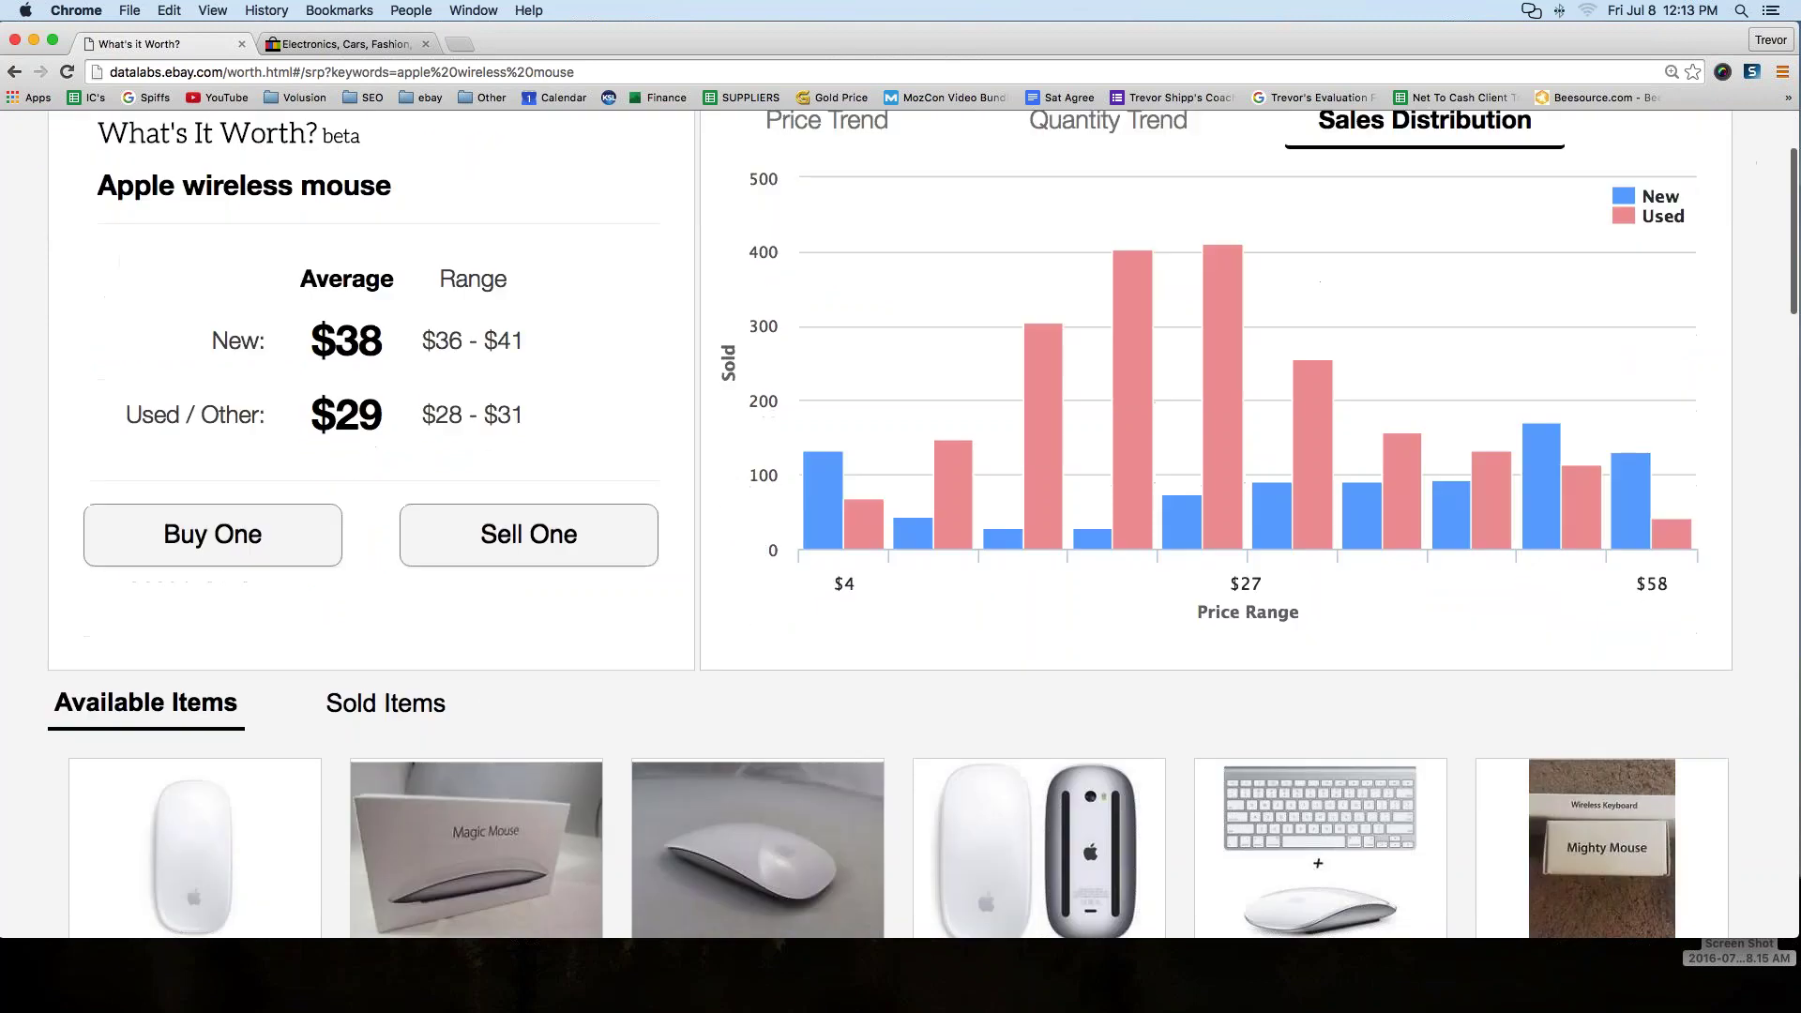
{"action": "scroll", "coordinate": [360, 311], "scroll_direction": "down", "scroll_amount": 3}
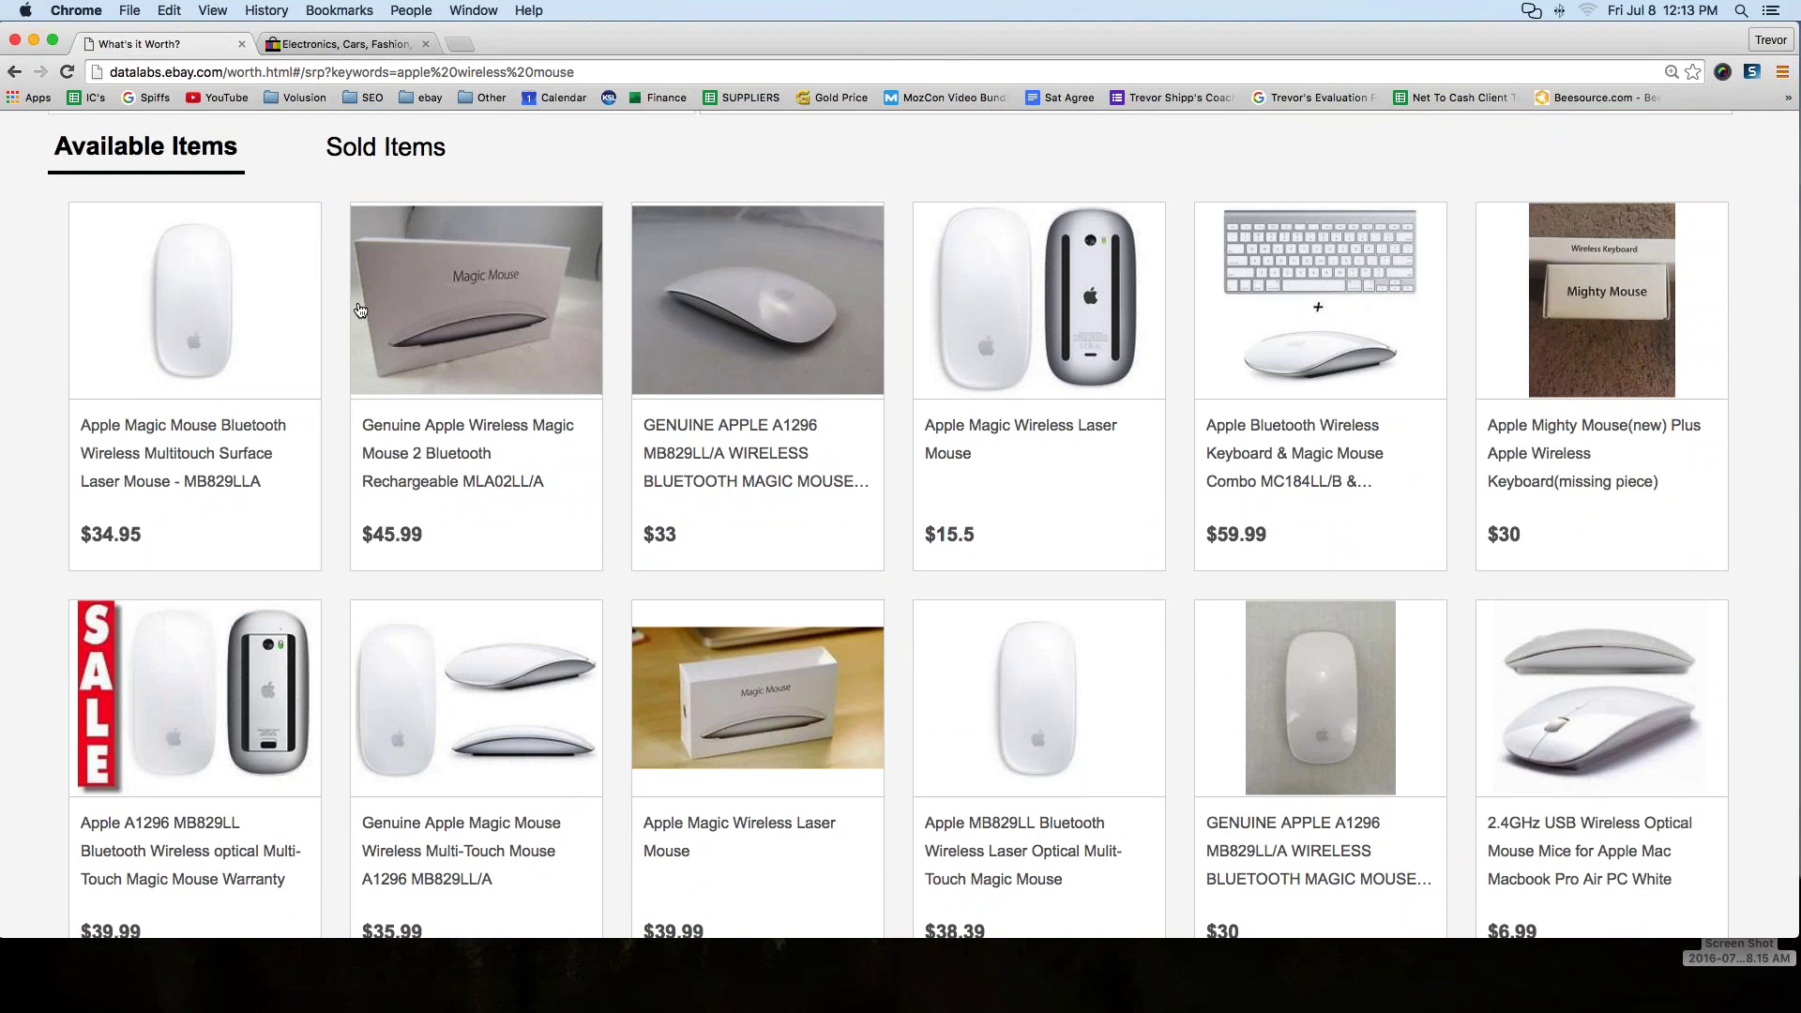
{"action": "scroll", "coordinate": [361, 300], "scroll_direction": "down", "scroll_amount": 2}
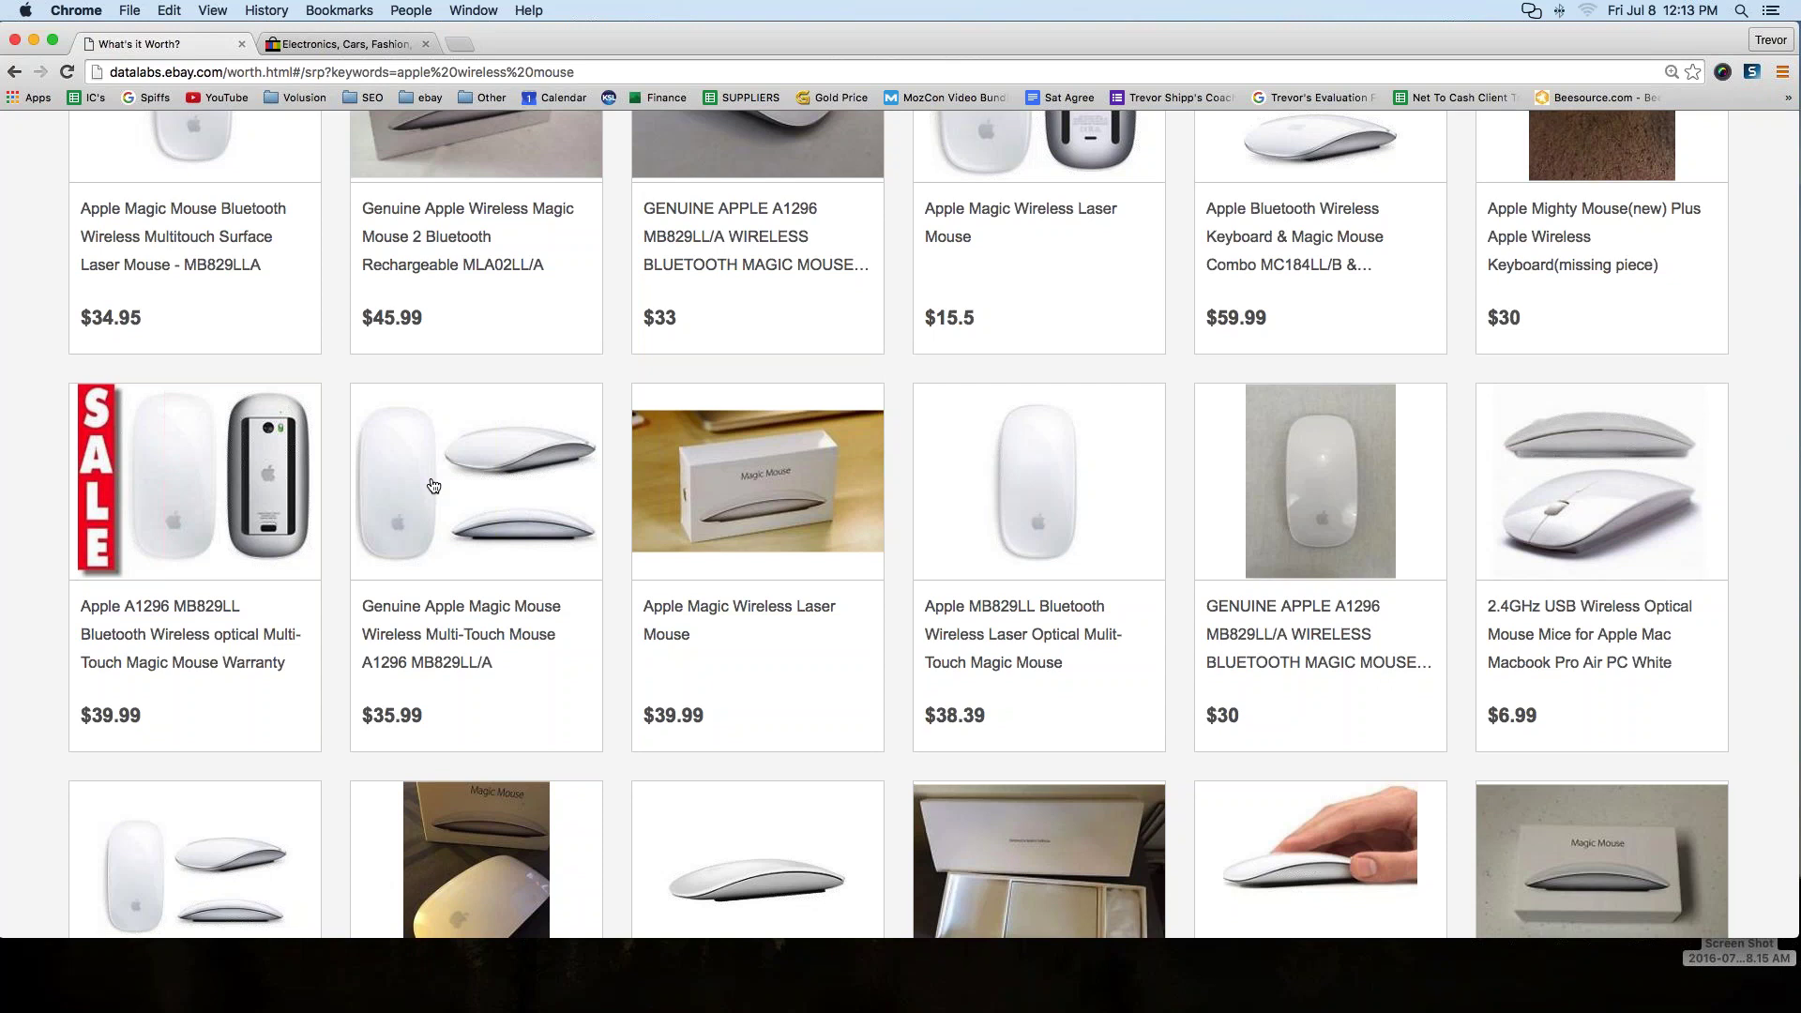
{"action": "scroll", "coordinate": [434, 485], "scroll_direction": "down", "scroll_amount": 2}
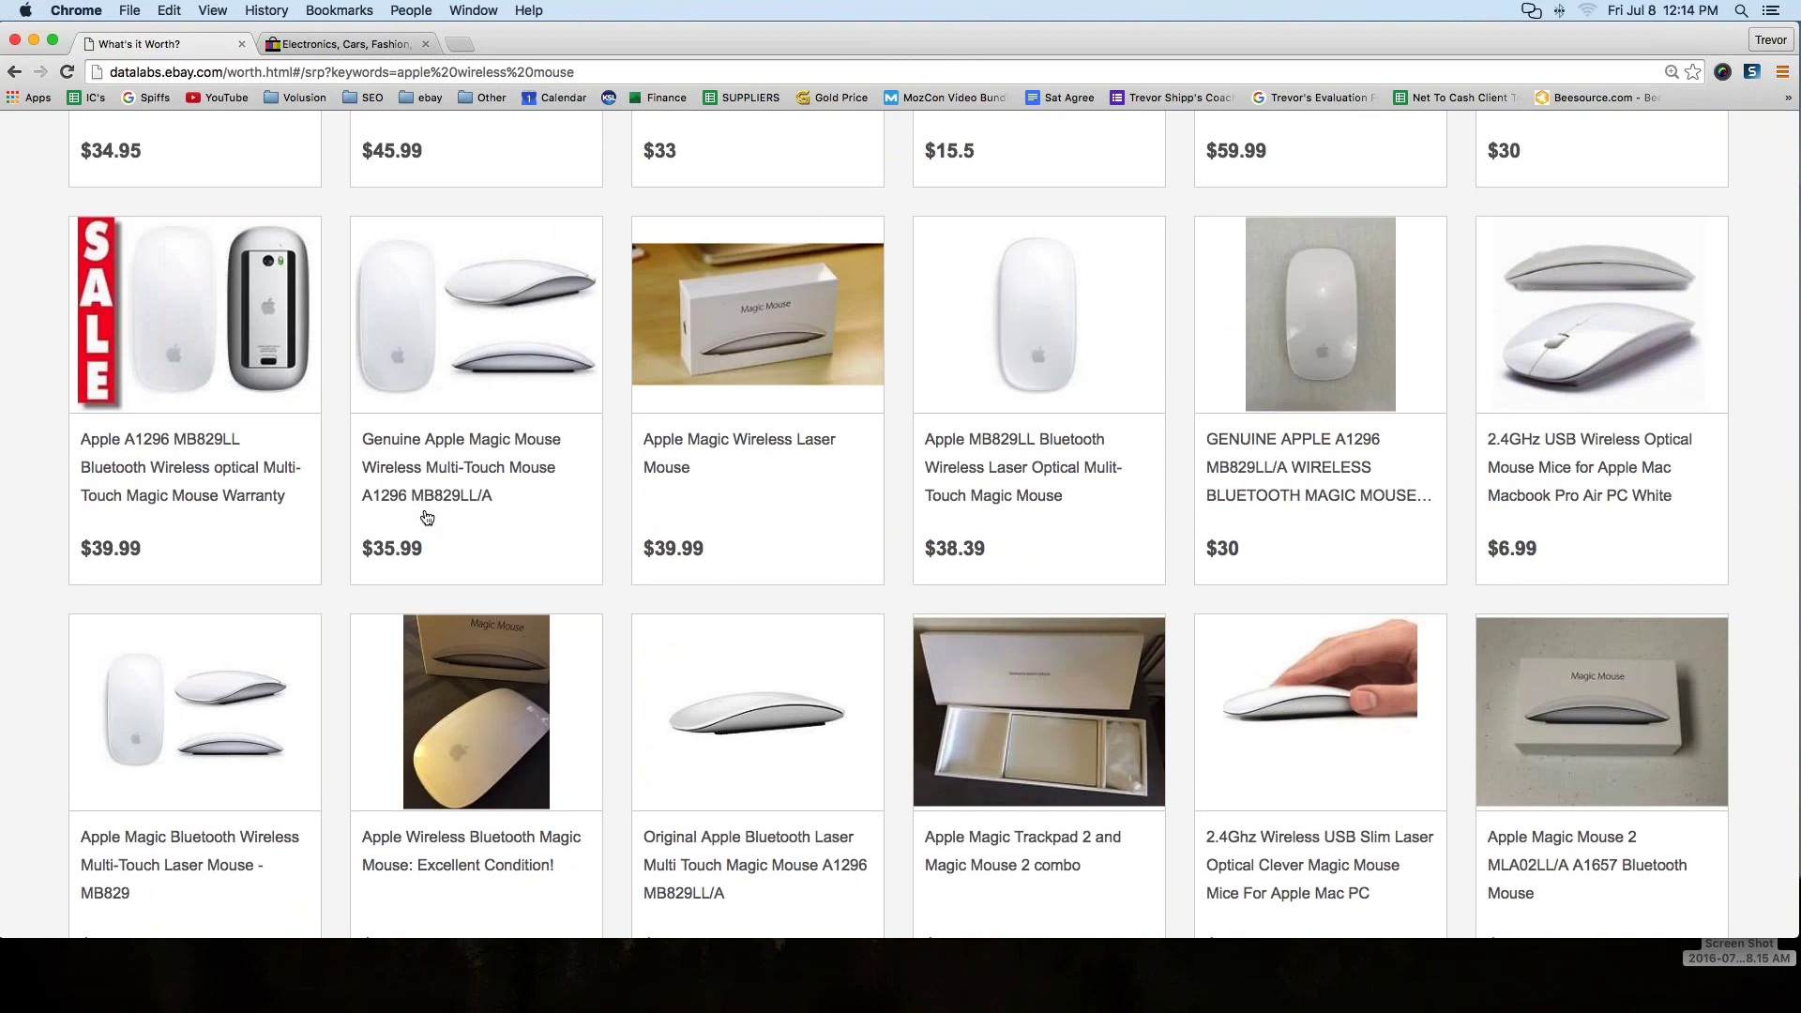
{"action": "scroll", "coordinate": [427, 507], "scroll_direction": "up", "scroll_amount": 5}
{"action": "scroll", "coordinate": [429, 517], "scroll_direction": "up", "scroll_amount": 6}
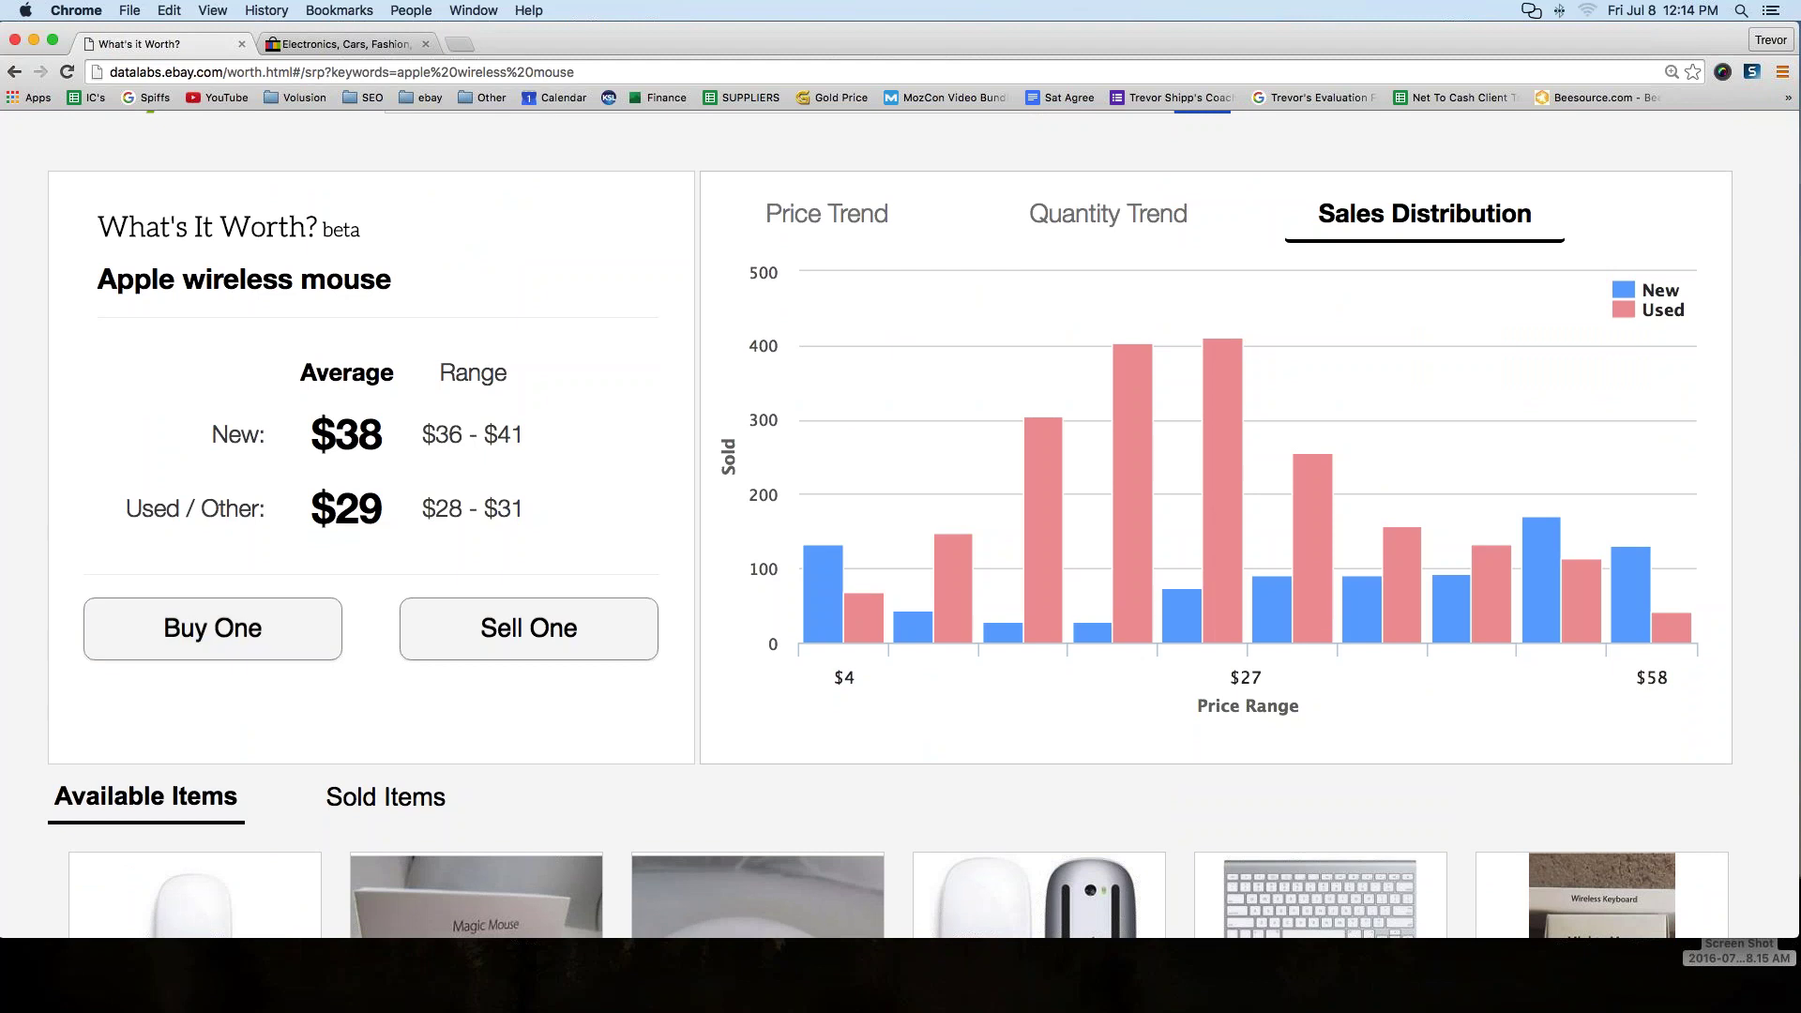
{"action": "scroll", "coordinate": [1082, 410], "scroll_direction": "up", "scroll_amount": 1}
- Show the Quantity Trend chart and read its peak: 181 used mice sold 4/21–4/28/2016
{"action": "left_click", "coordinate": [1089, 298]}
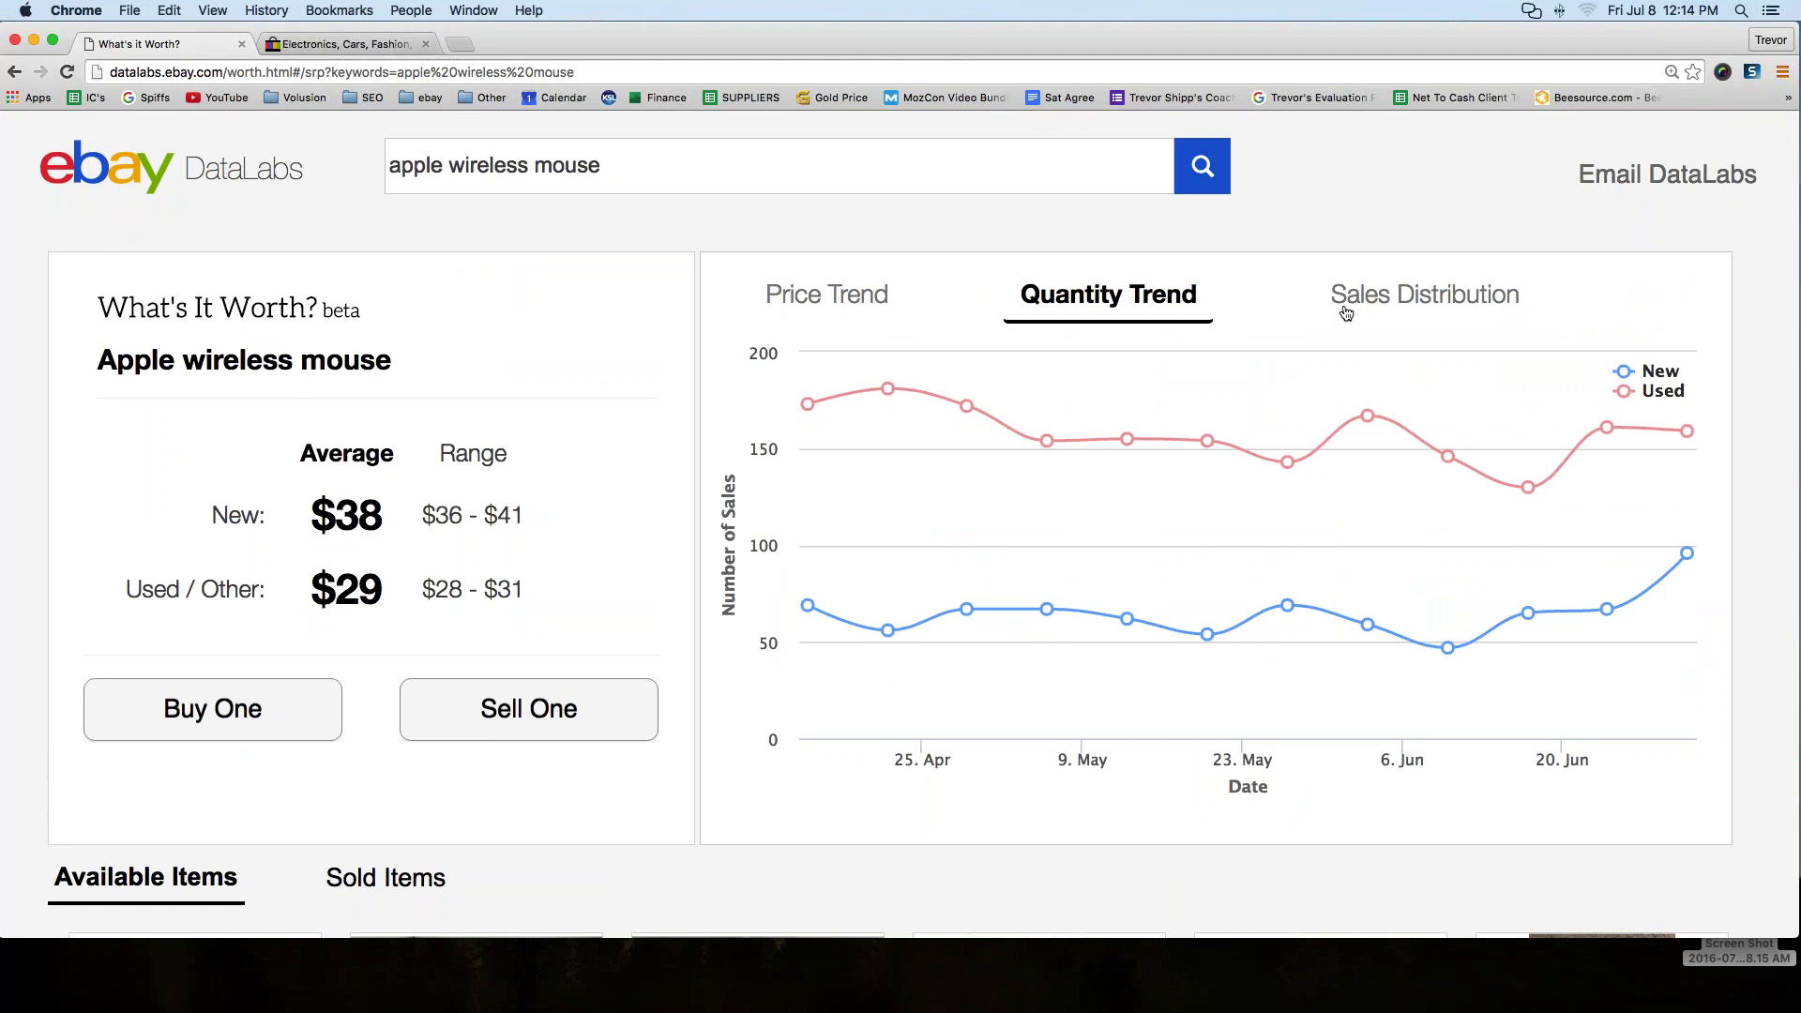
{"action": "mouse_move", "coordinate": [895, 392]}
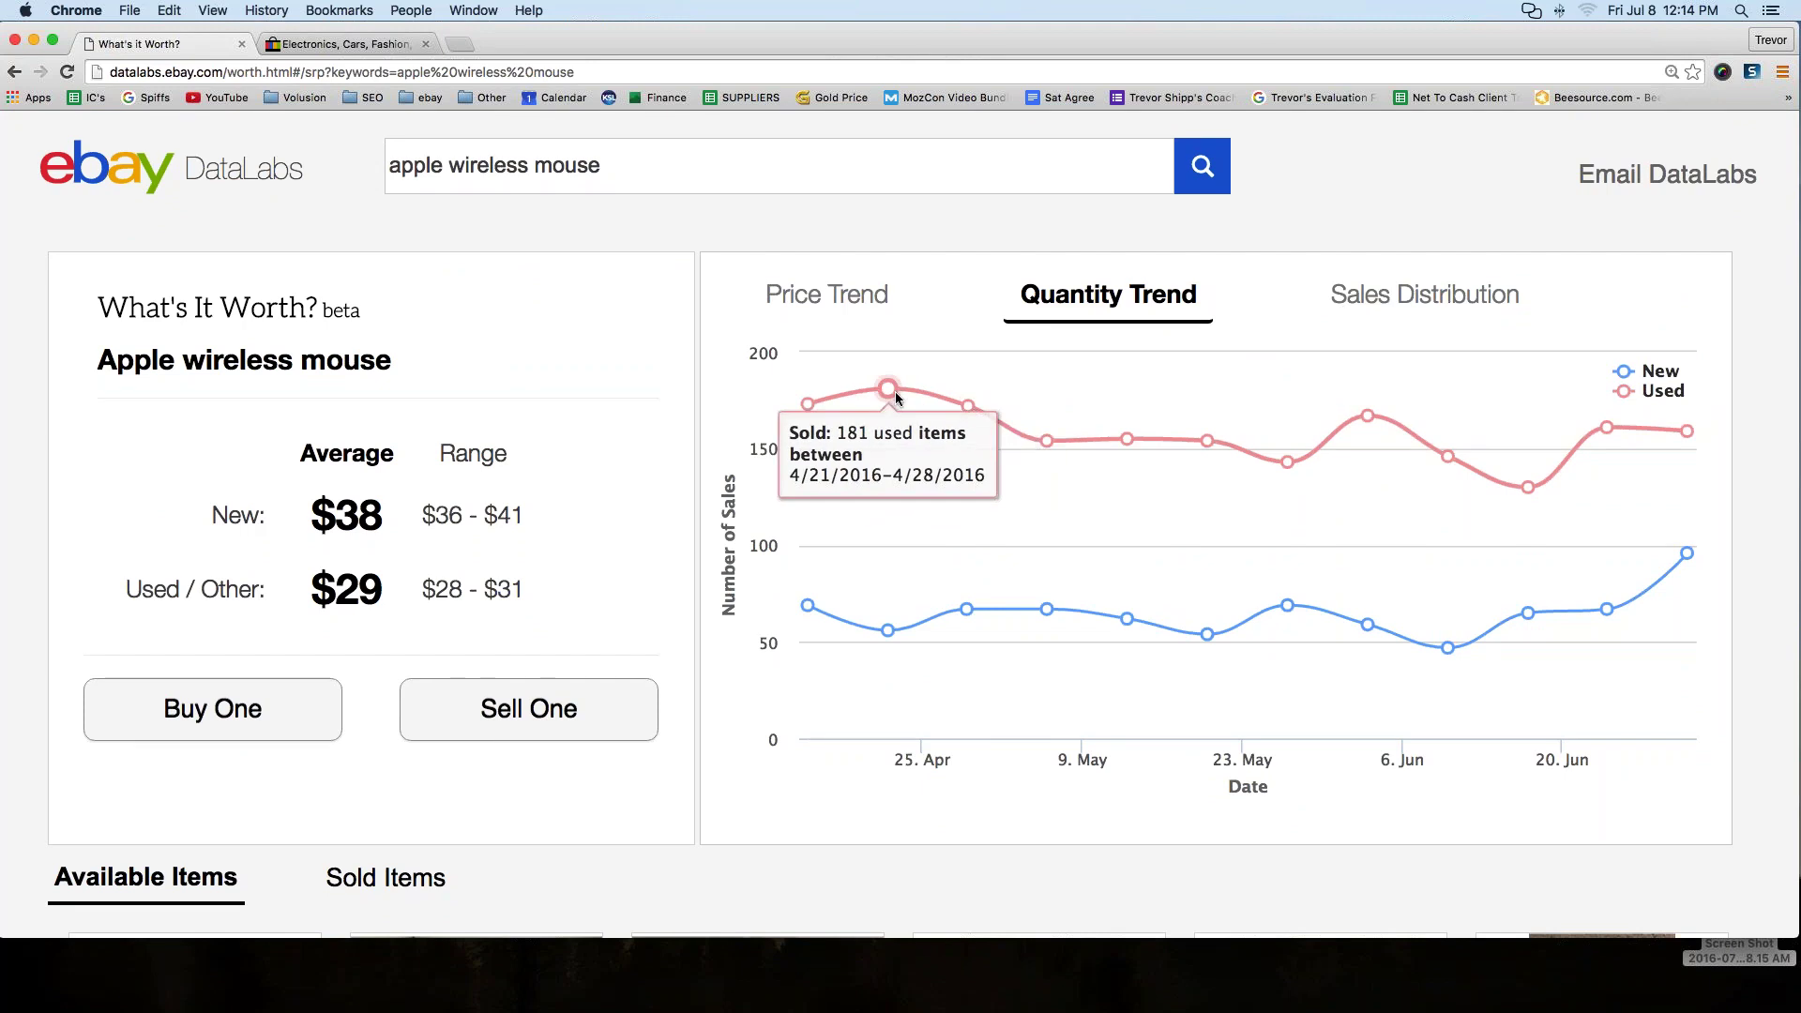